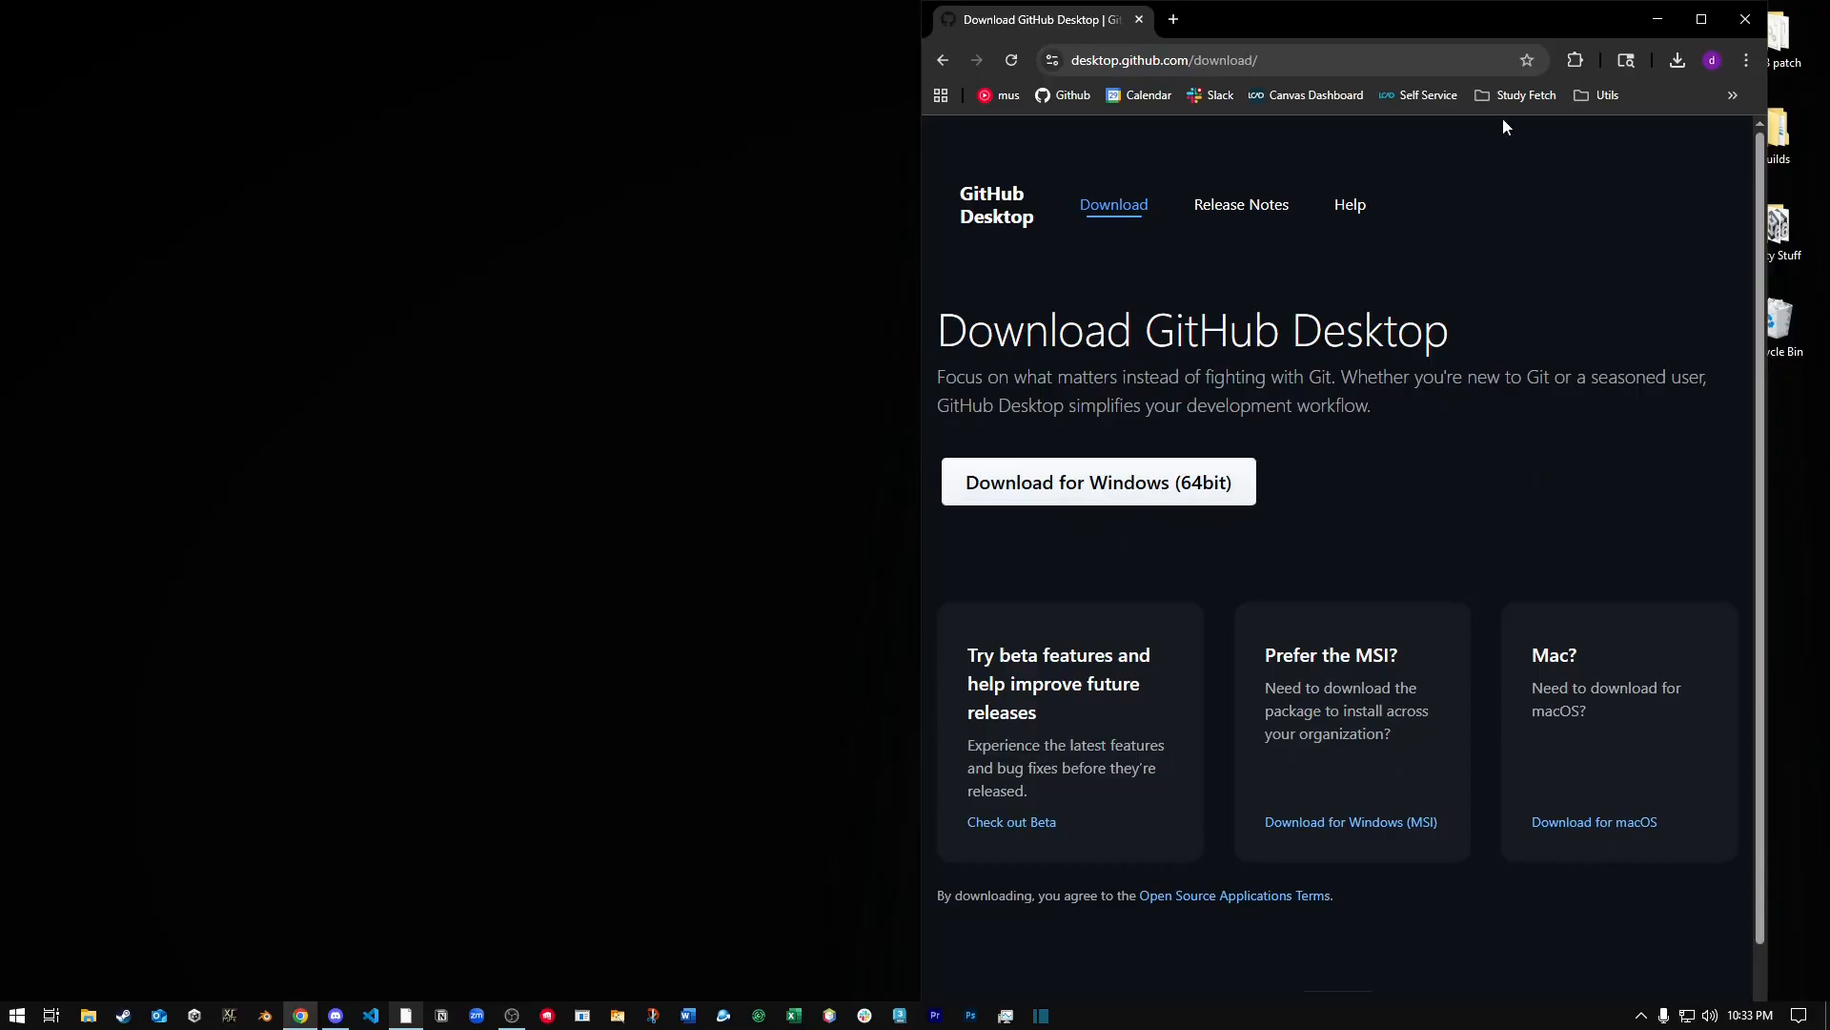
# Check the browser's recent downloads for the GitHub Desktop installer.
pyautogui.click(1678, 60)
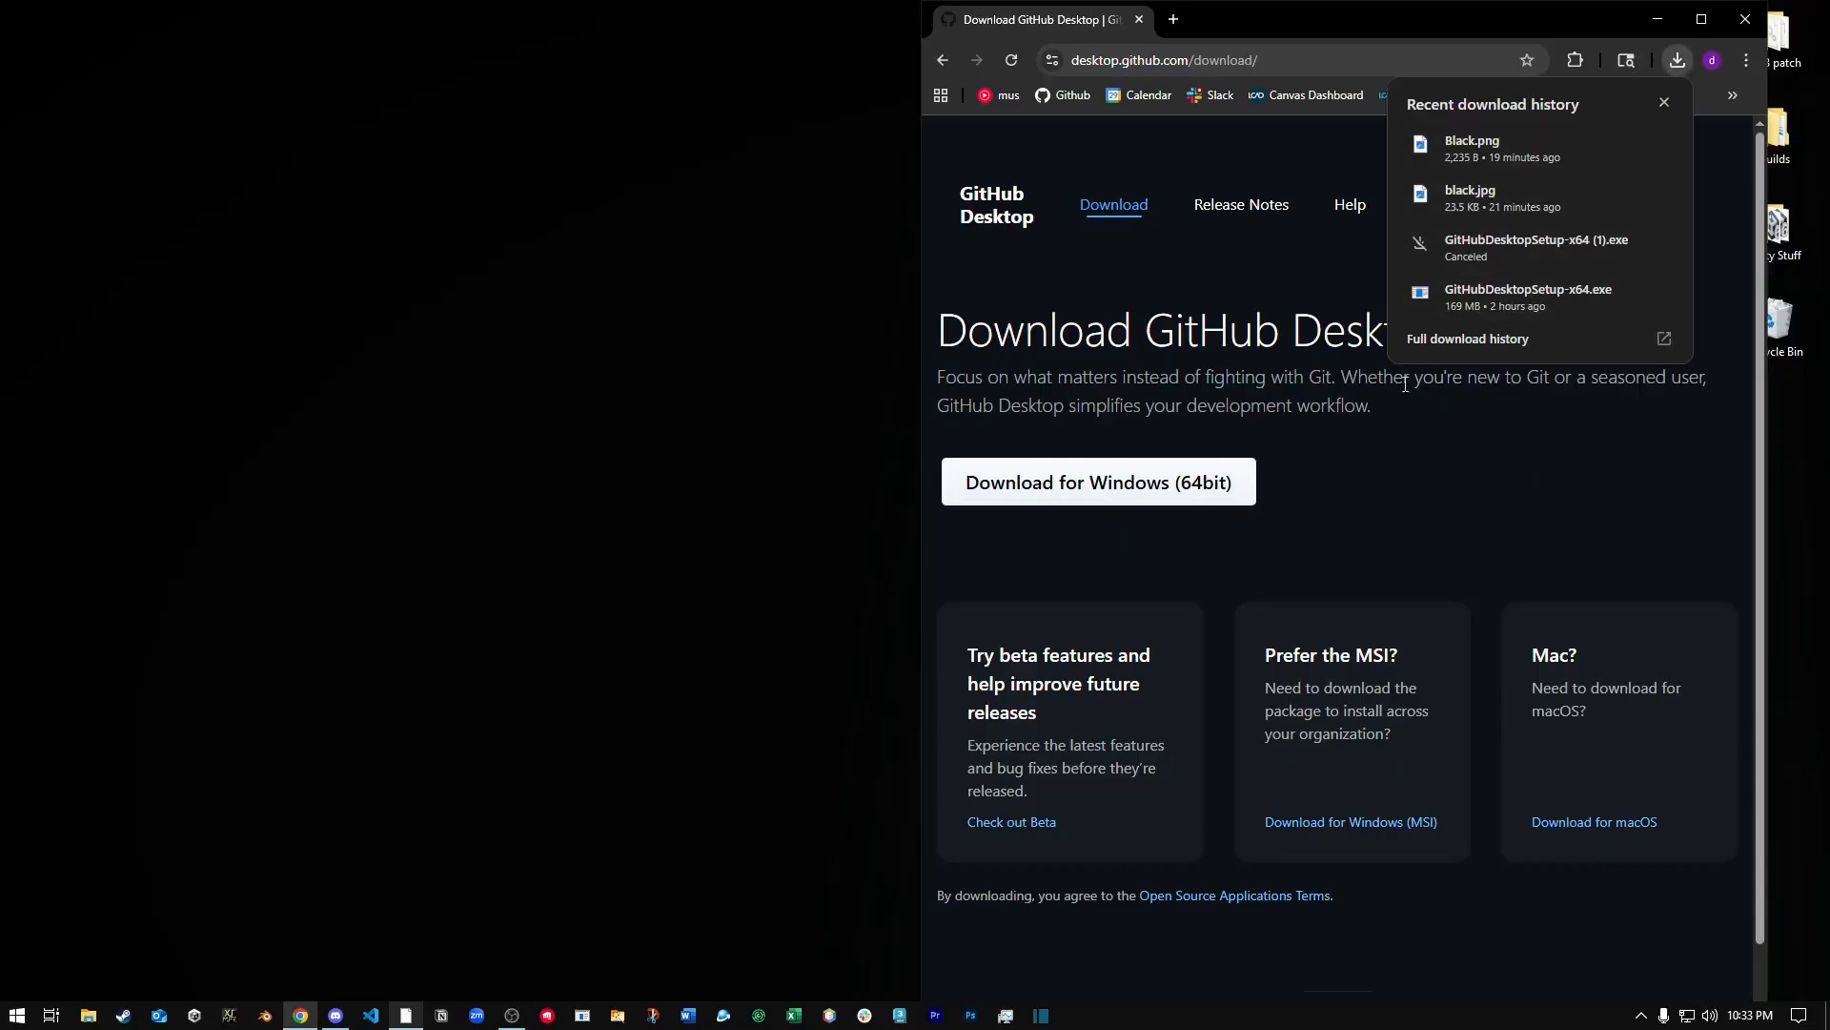
pyautogui.click(1320, 364)
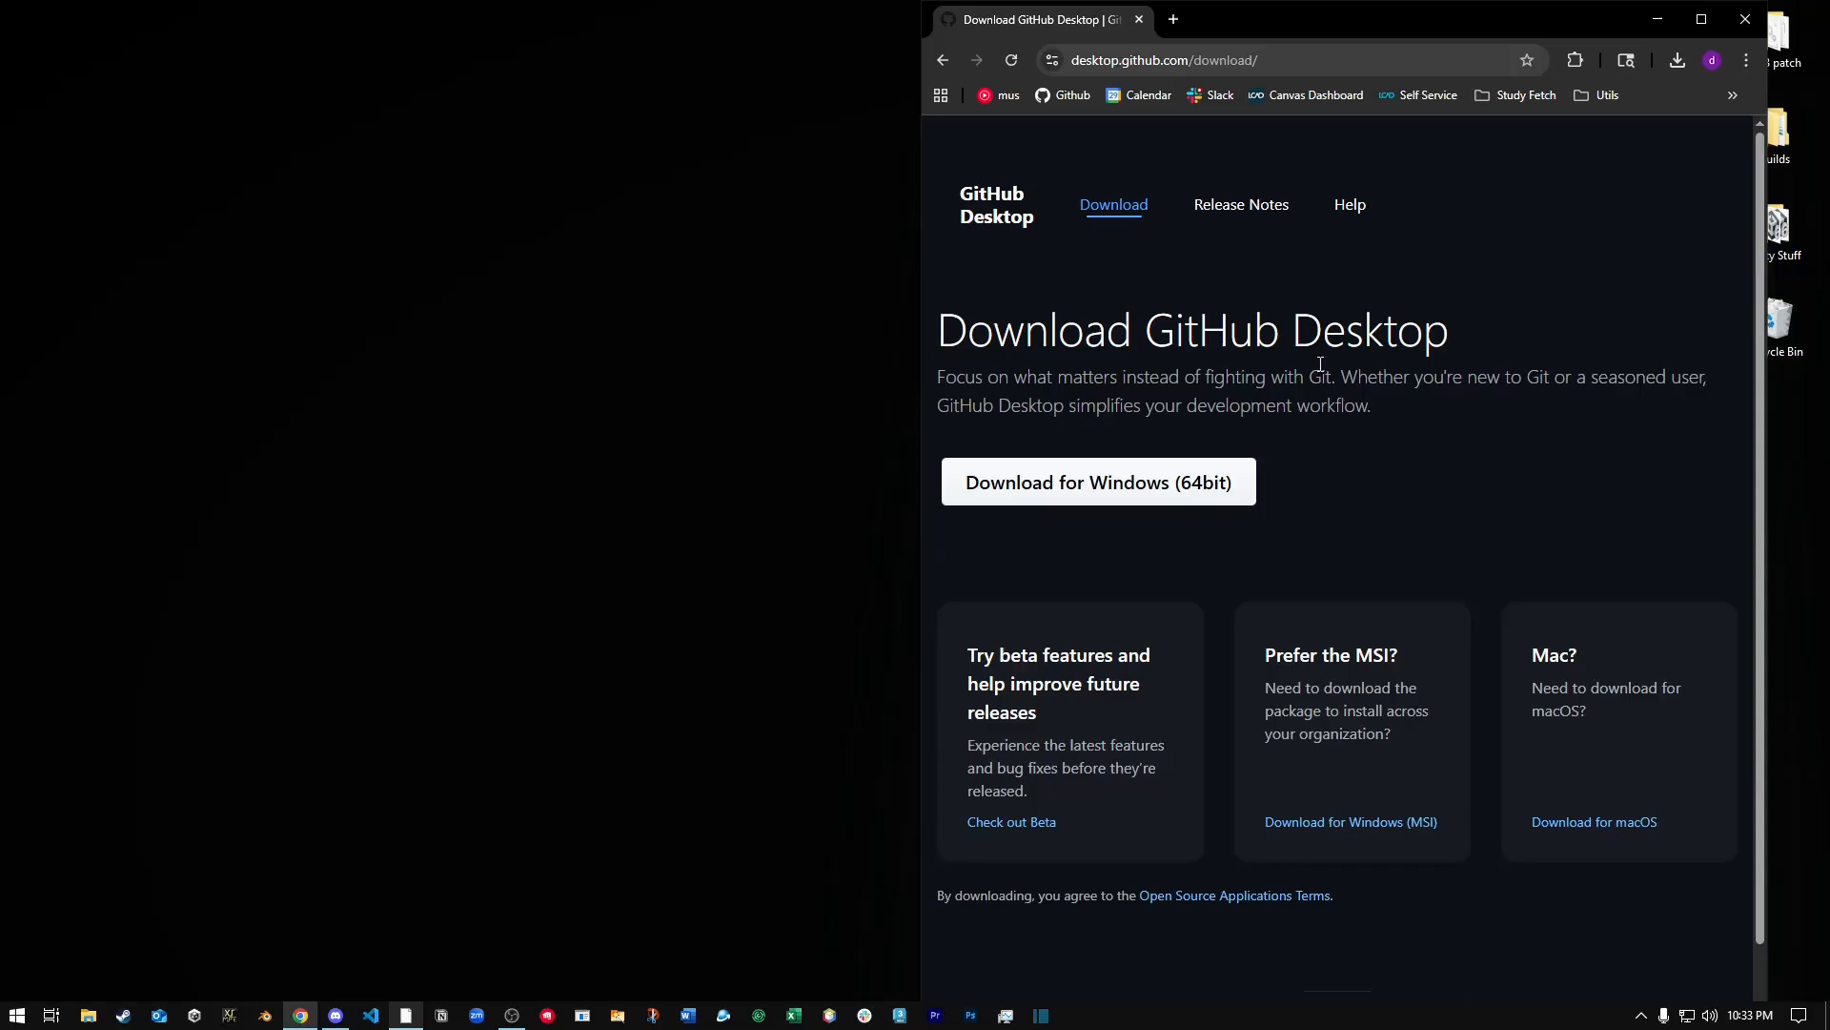
# Switch to GitHub Desktop and start signing in to GitHub.com through the browser from the account options.
pyautogui.click(410, 1018)
pyautogui.click(59, 15)
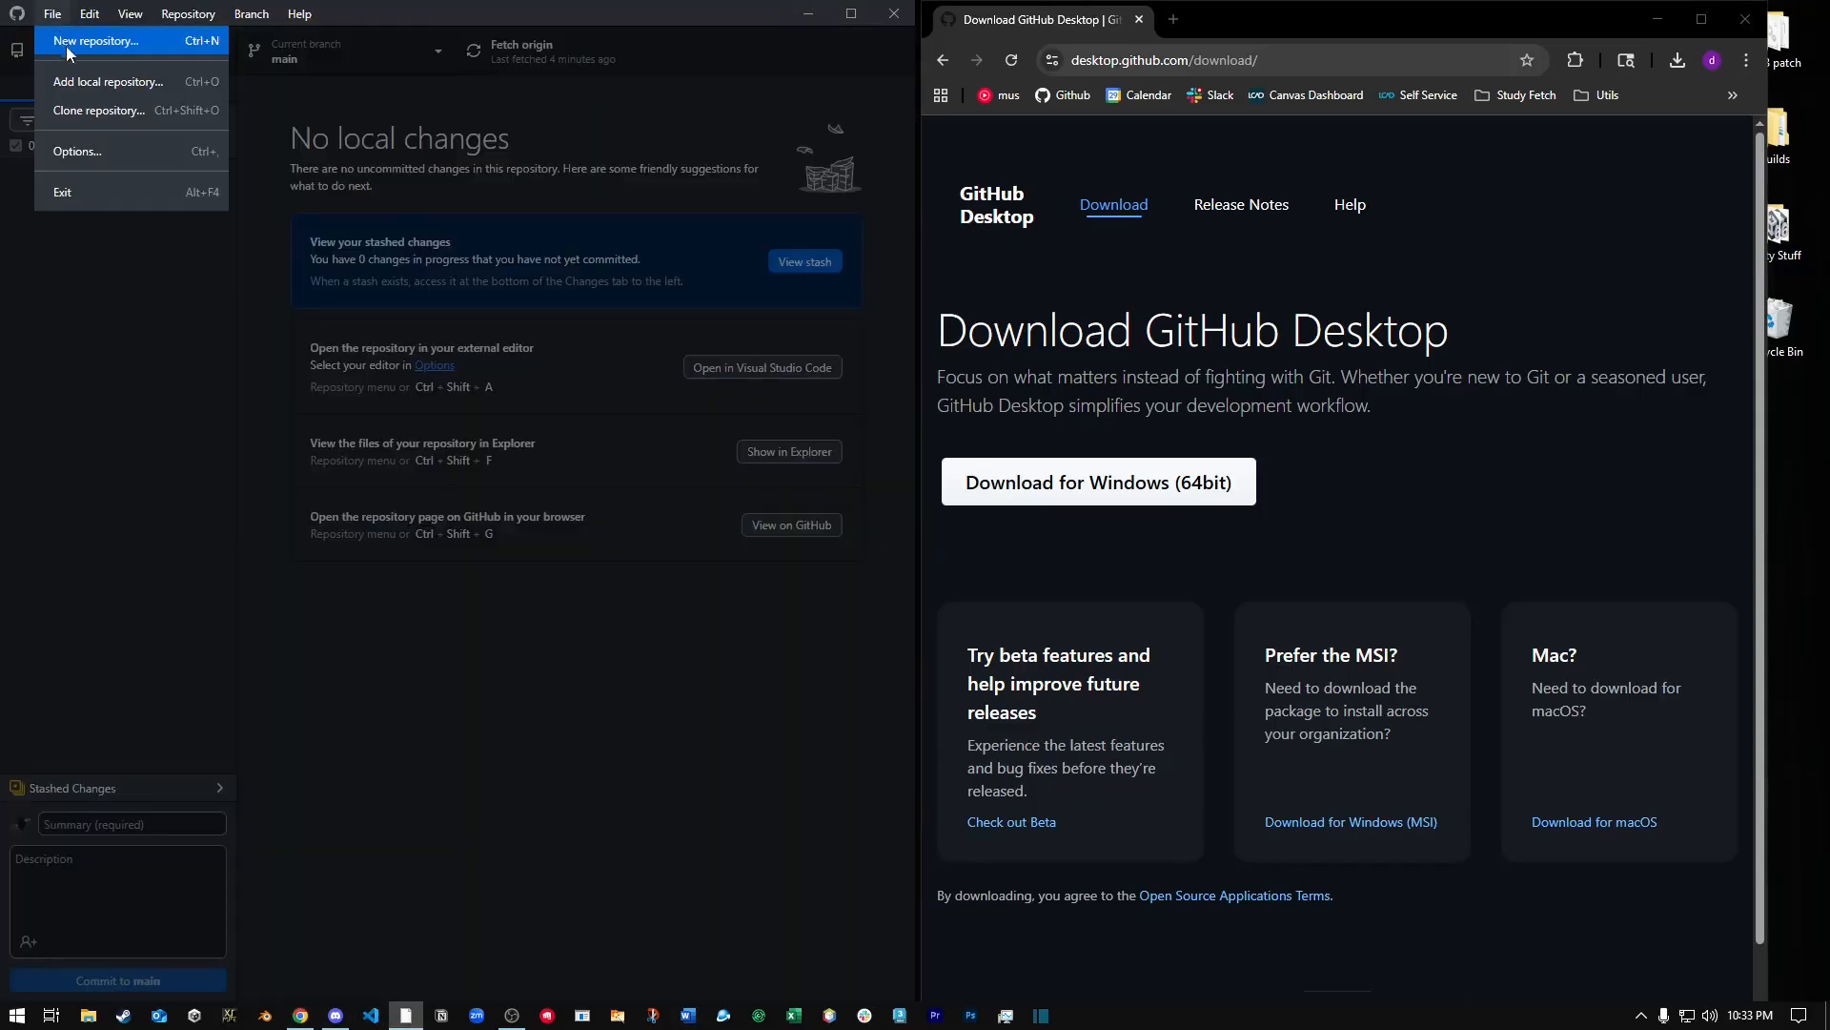
pyautogui.click(84, 155)
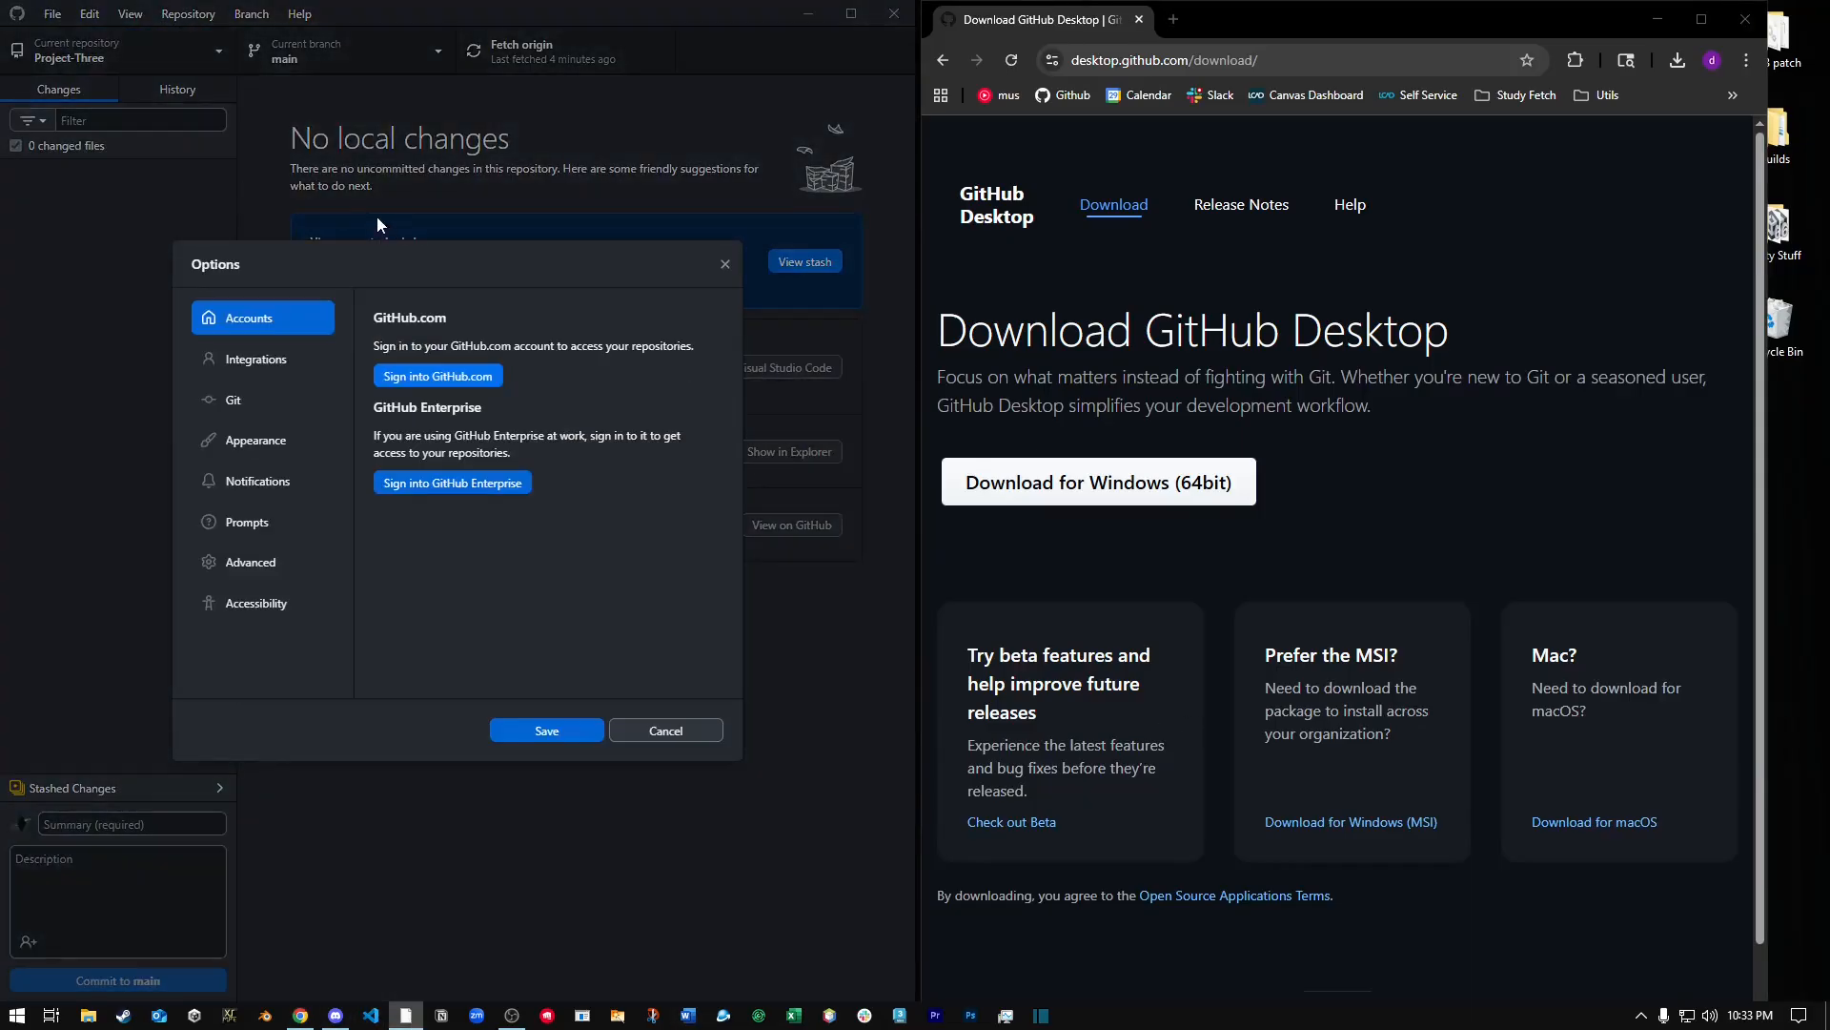
pyautogui.click(426, 377)
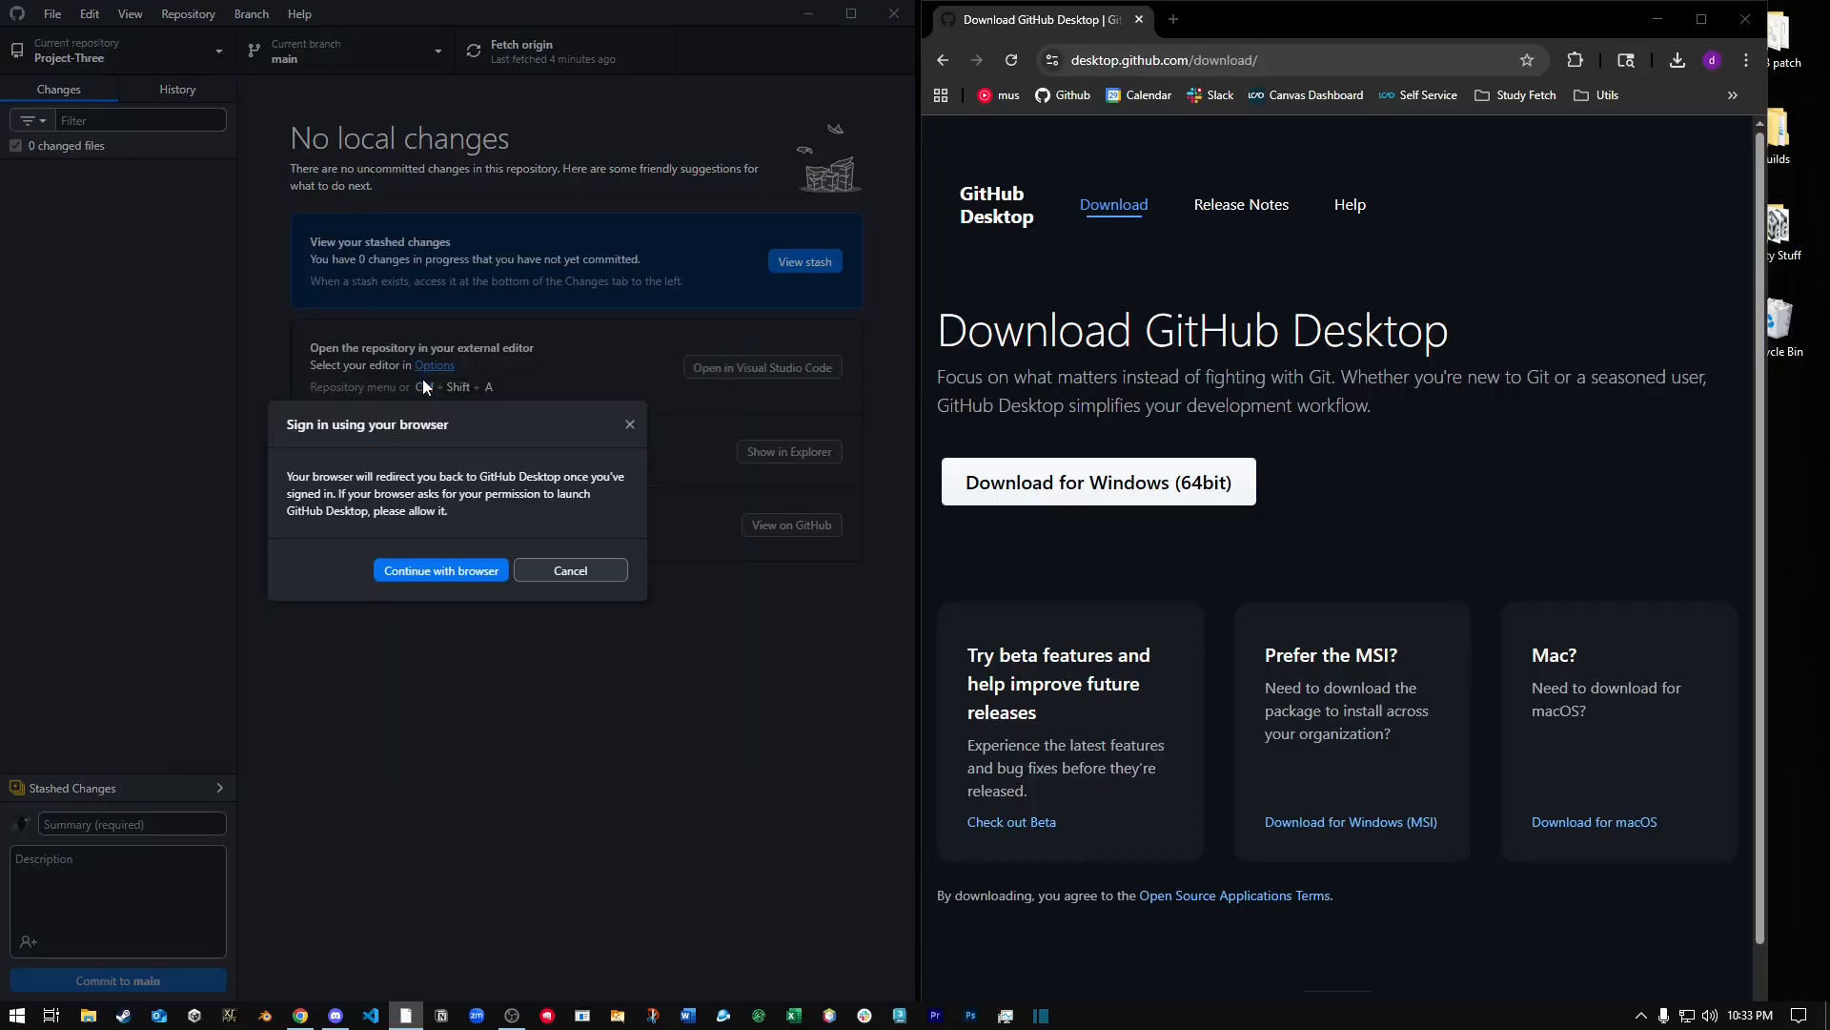
pyautogui.click(418, 570)
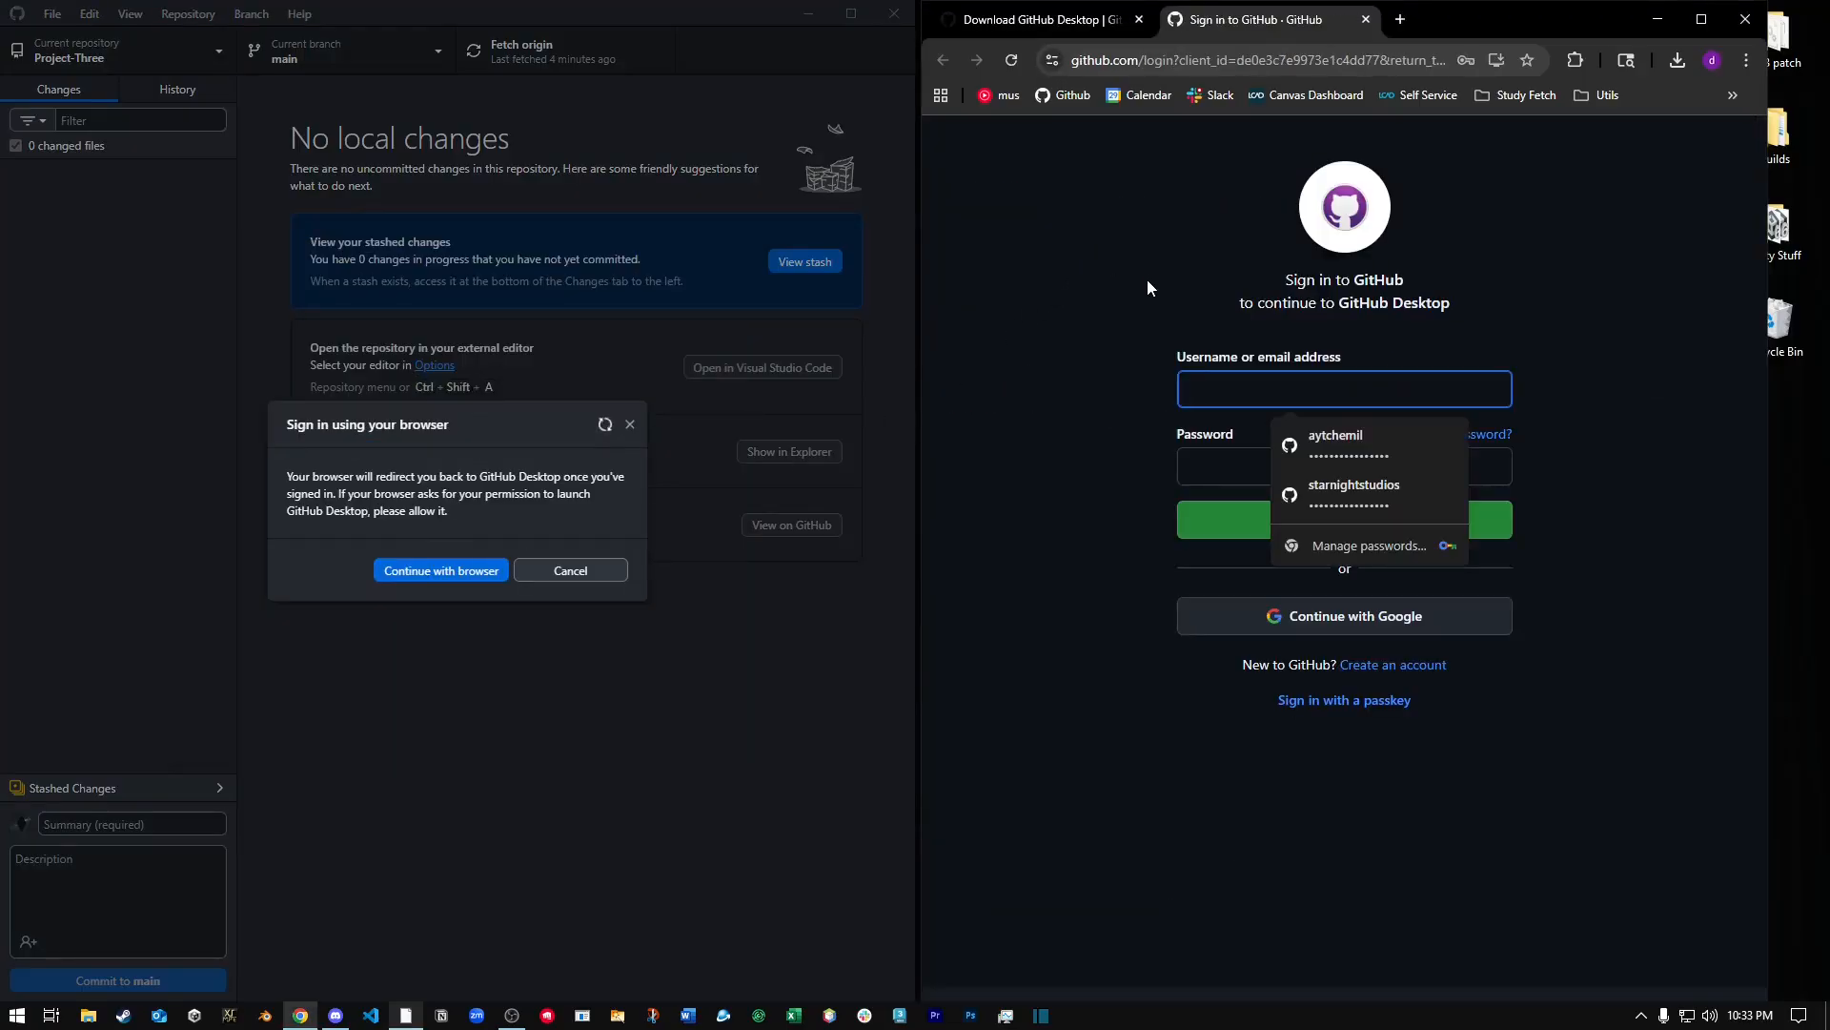
# Sign in to GitHub with the saved username and account password and continue to GitHub Desktop.
pyautogui.click(1364, 445)
pyautogui.click(1540, 408)
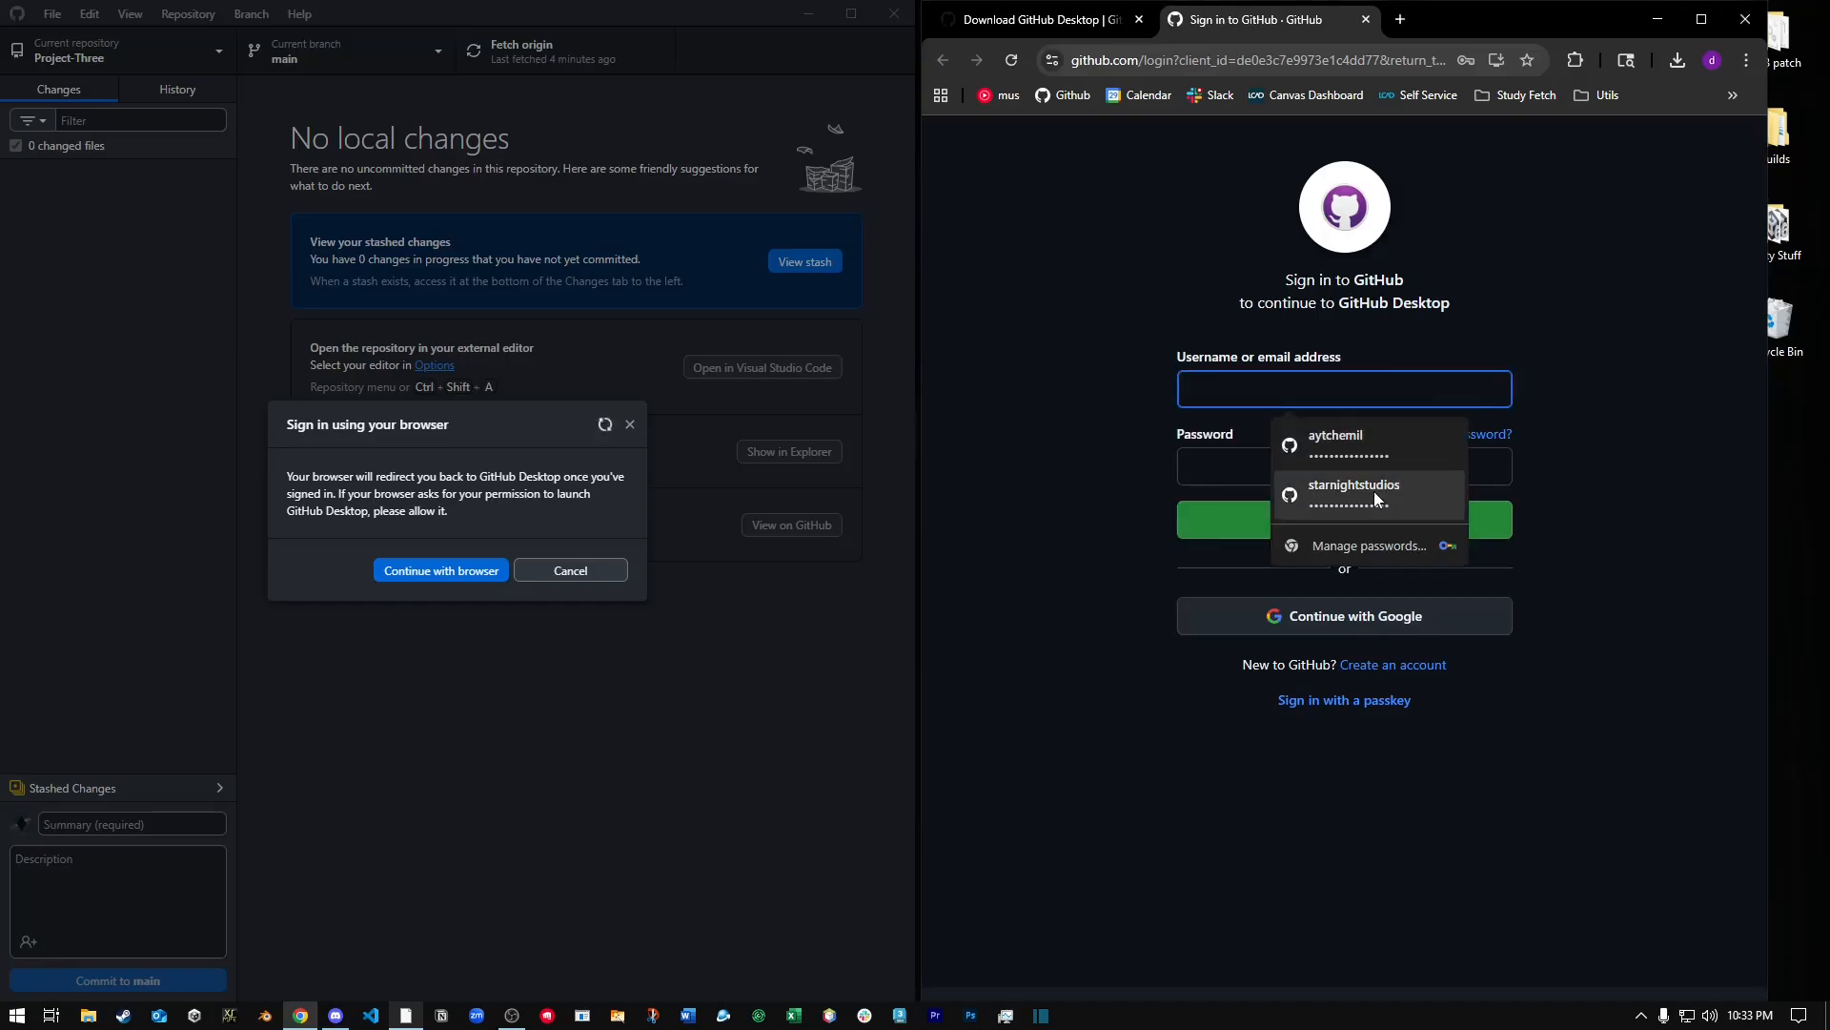
pyautogui.click(1388, 455)
pyautogui.write('••••')
pyautogui.click(1329, 537)
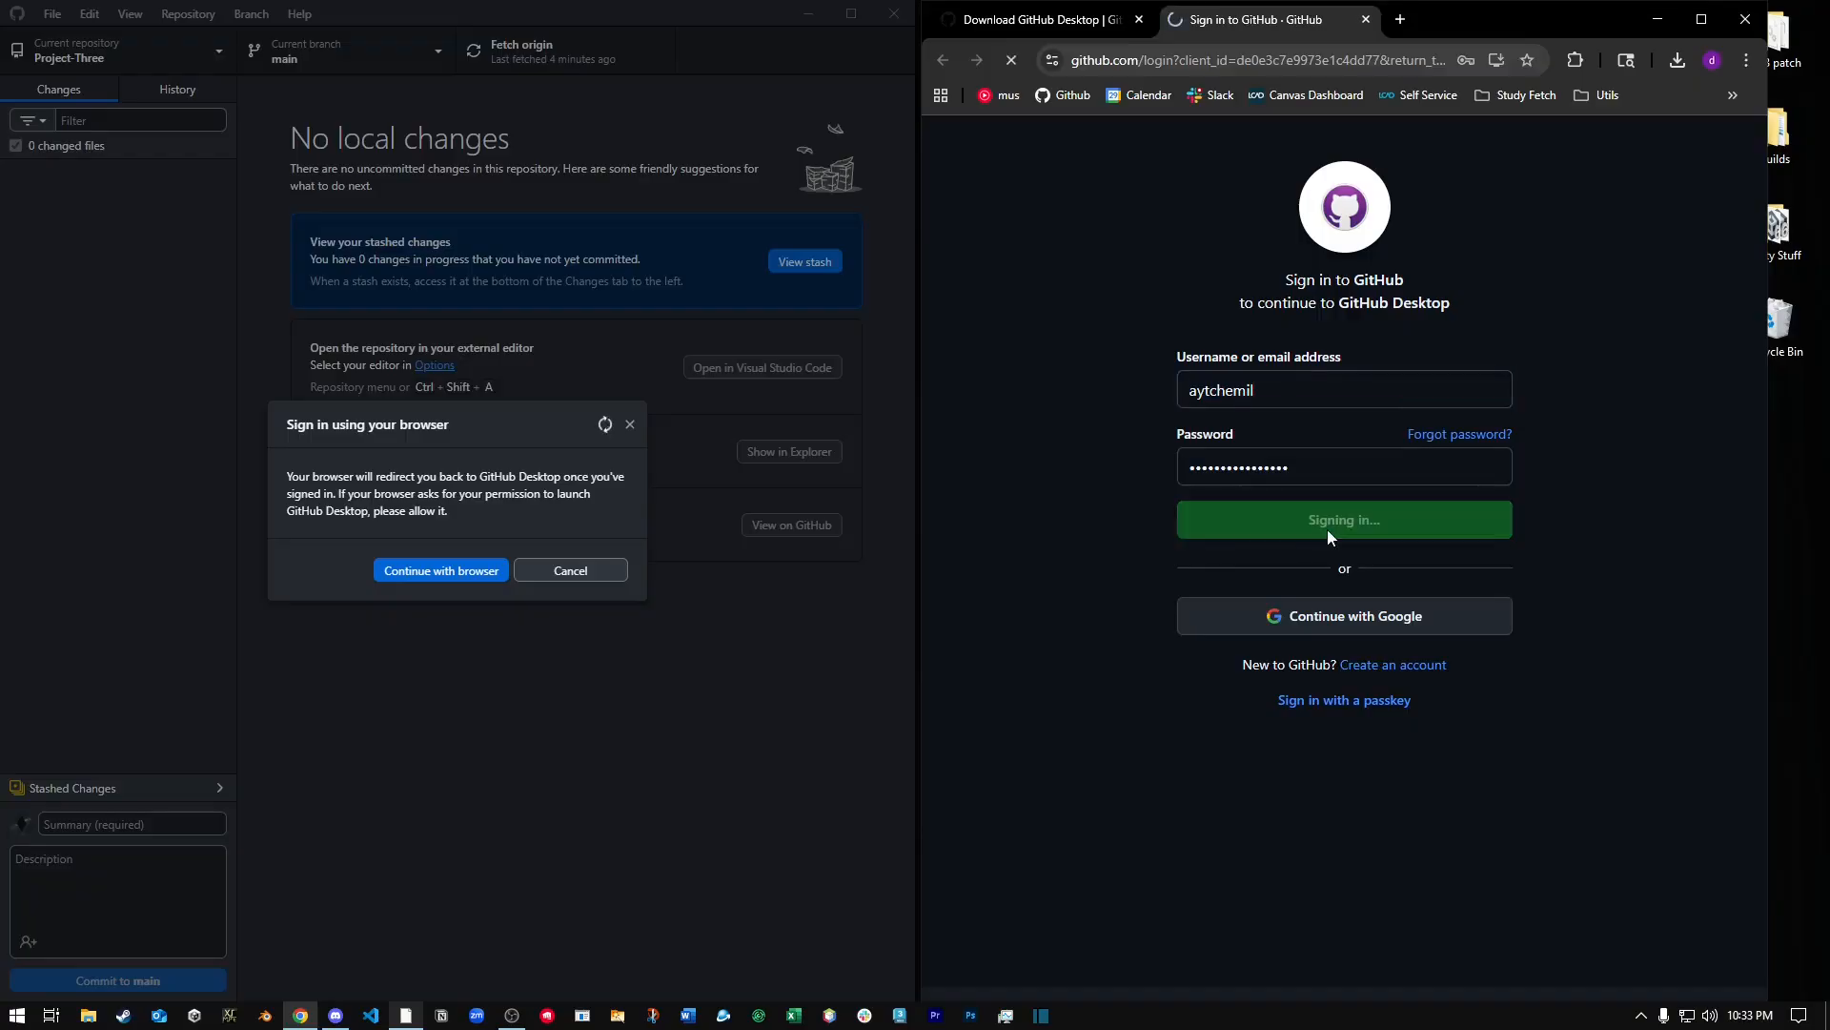
pyautogui.click(1424, 270)
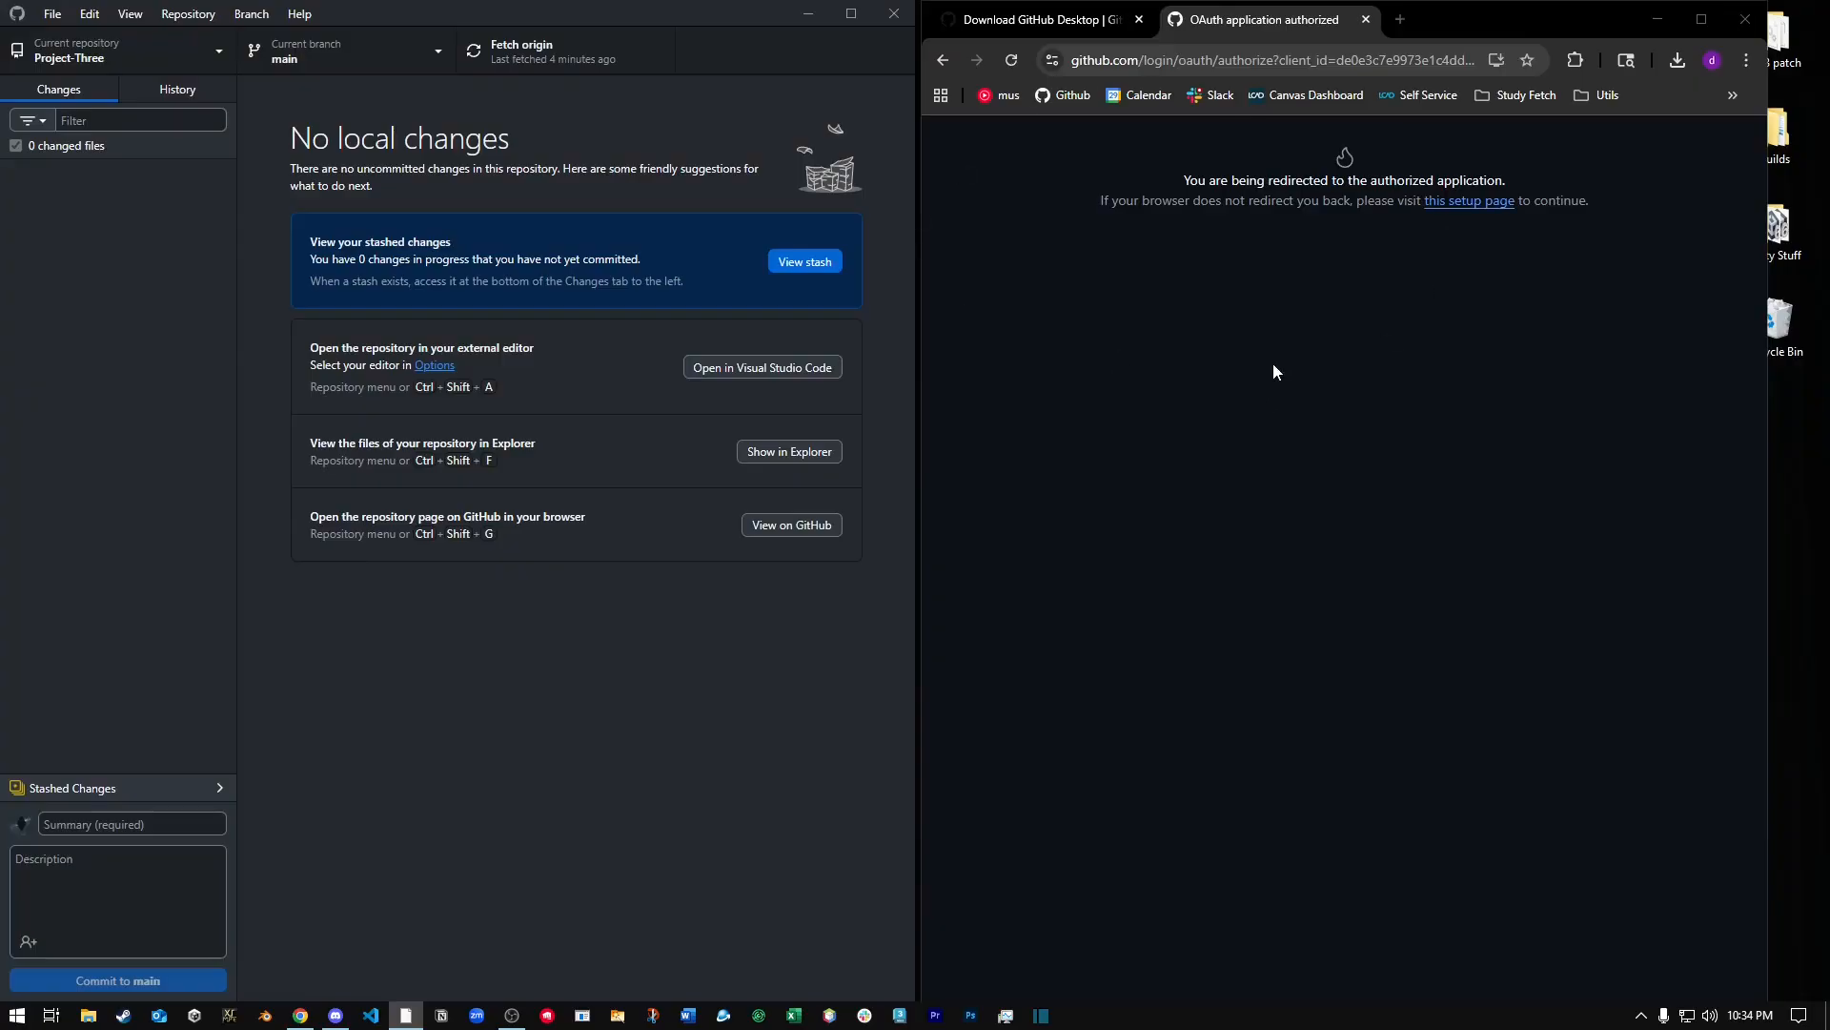
# Check in the GitHub Desktop options which GitHub.com account is signed in, and close the options.
pyautogui.click(53, 15)
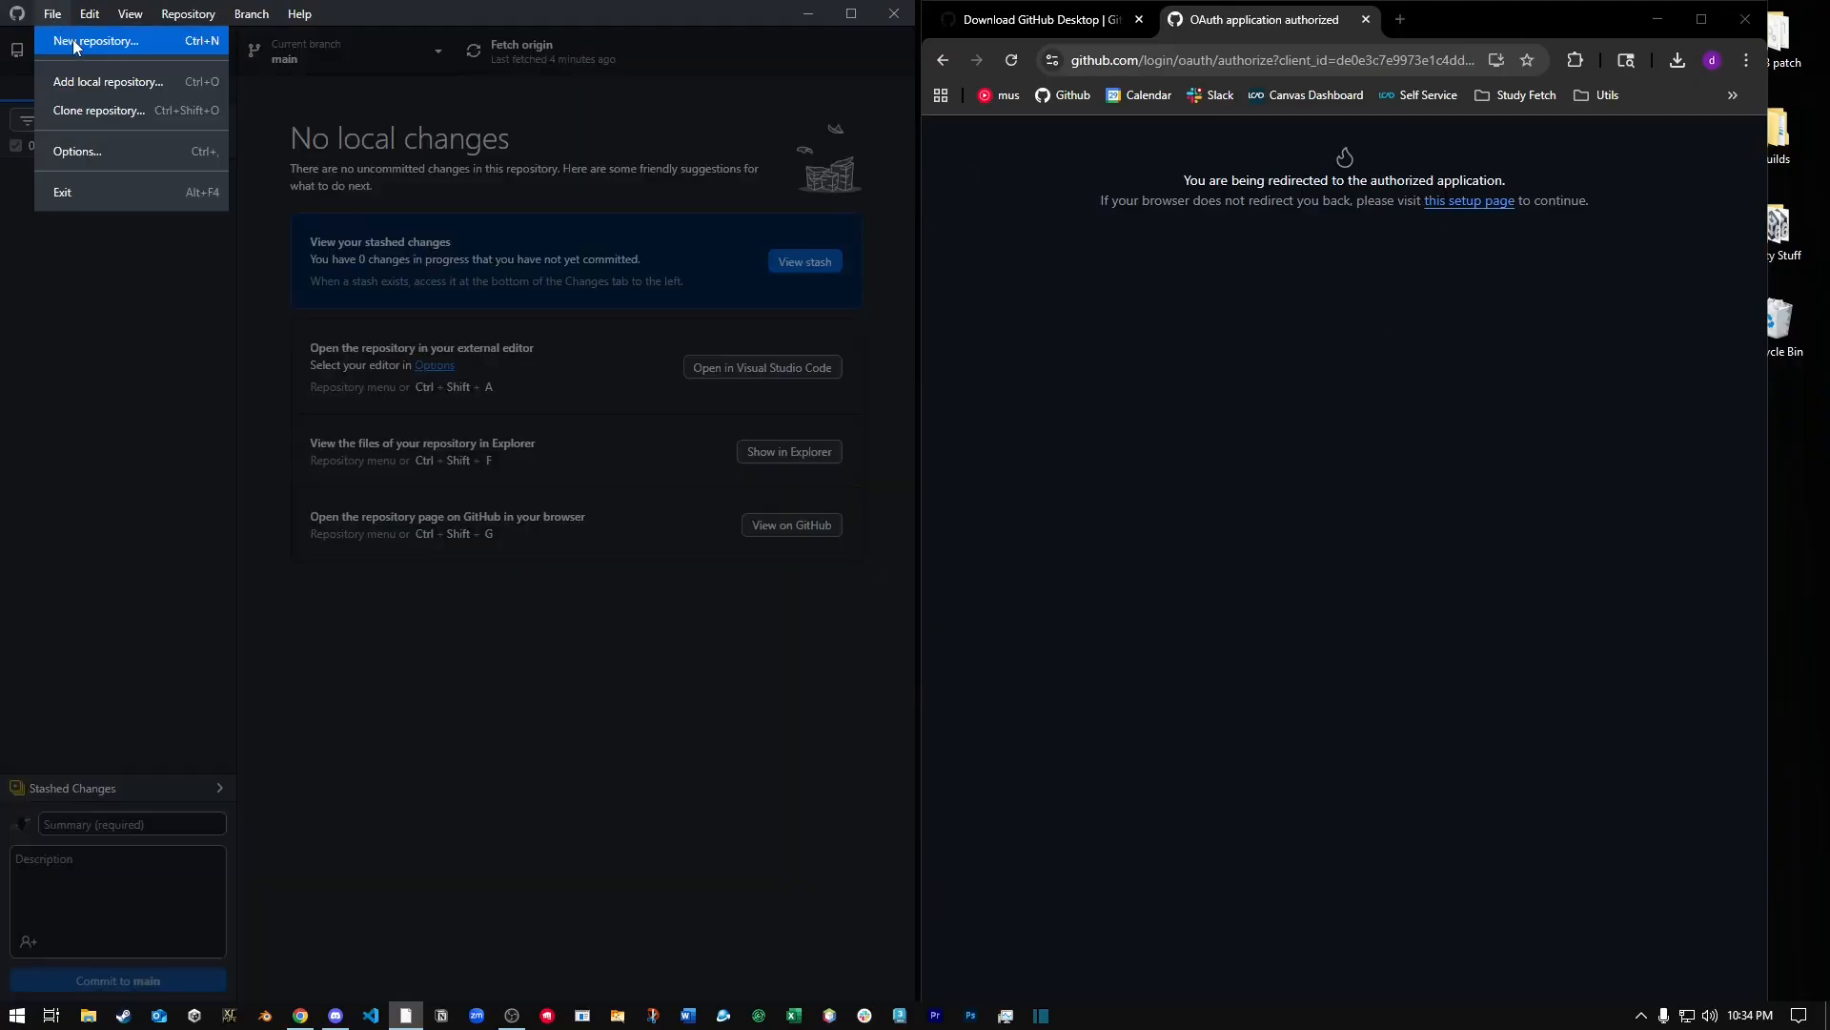
pyautogui.click(89, 152)
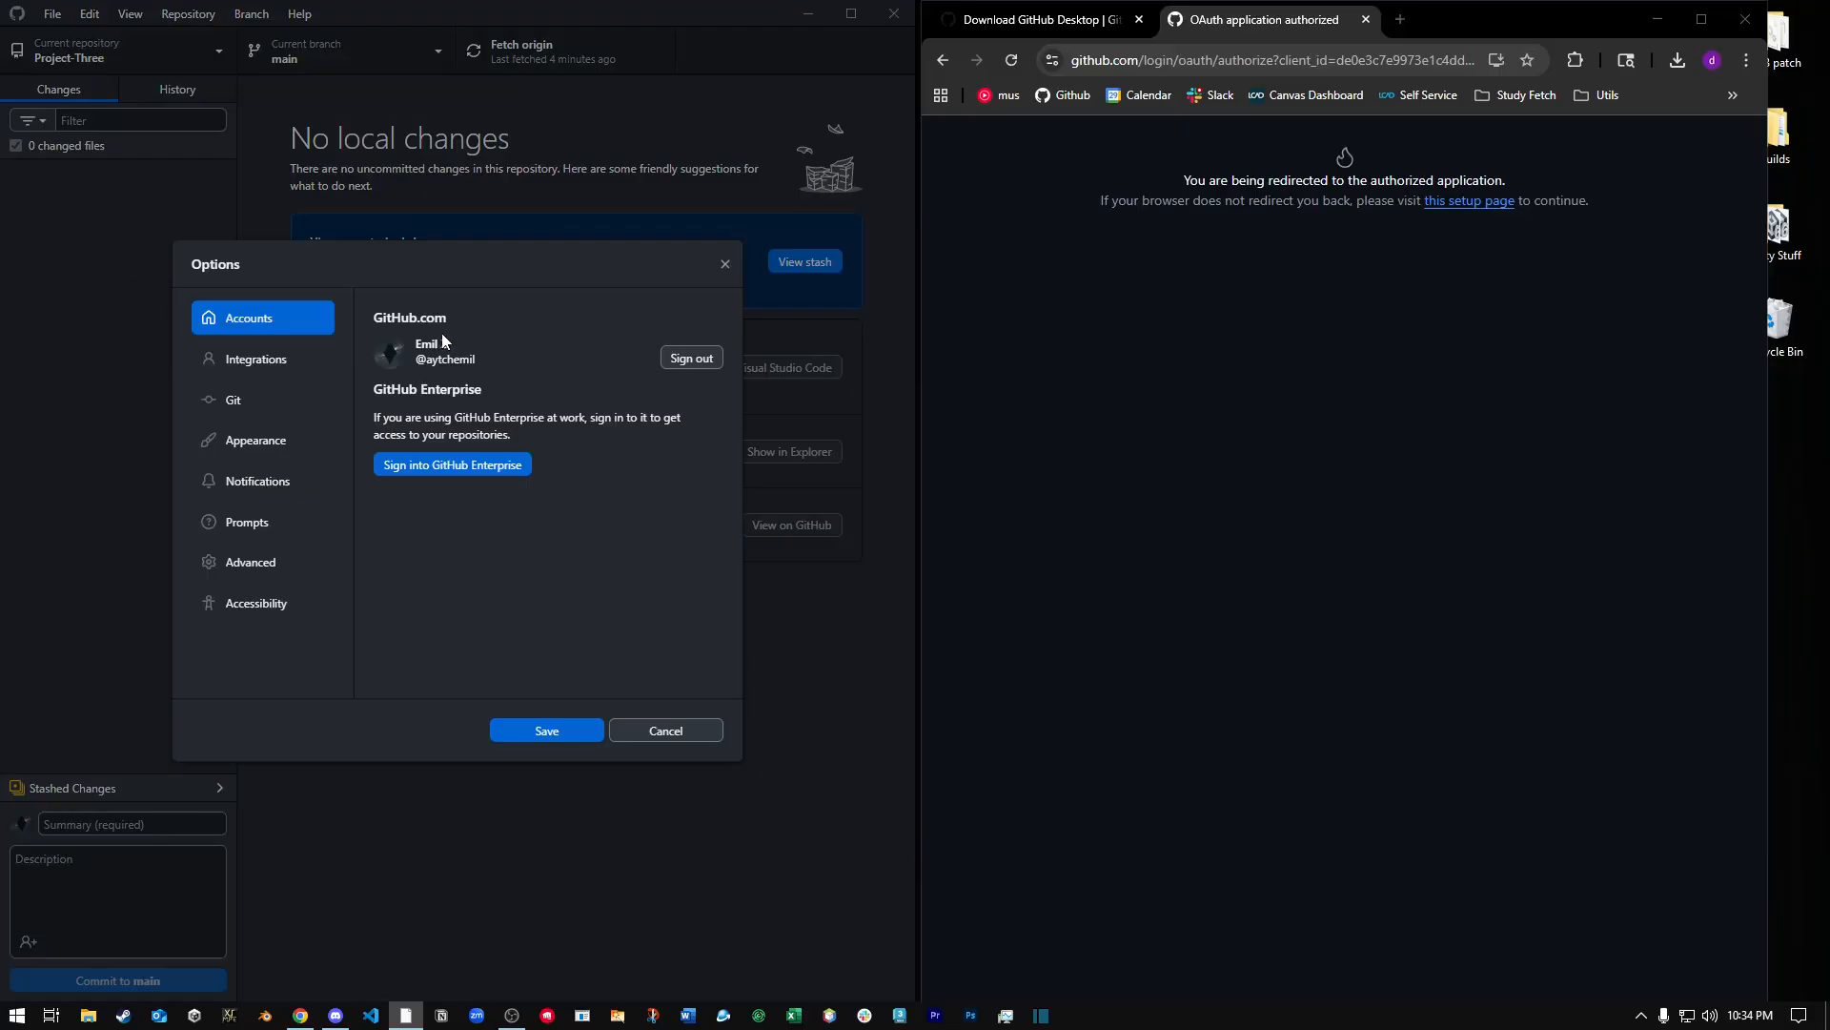
pyautogui.click(726, 265)
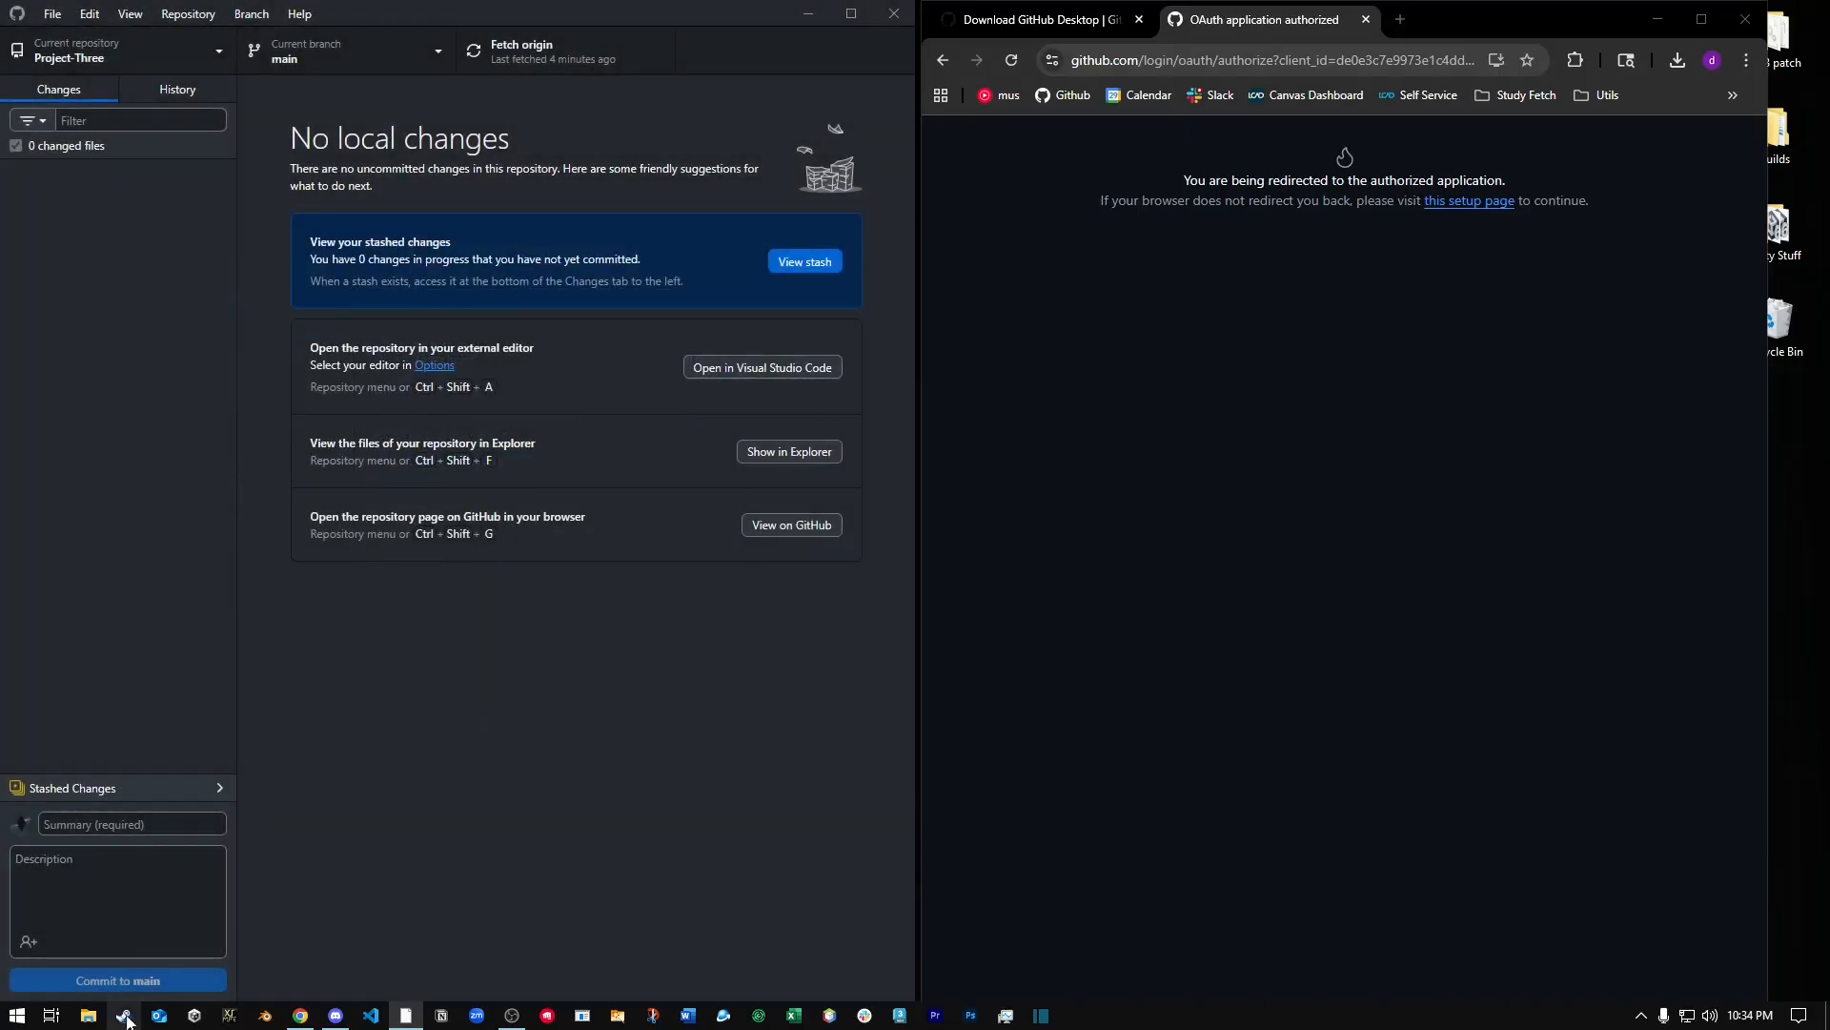
# Switch to Unity Hub and start a new project with editor version 6000.0.32f1 and the Universal 3D template.
pyautogui.click(194, 1015)
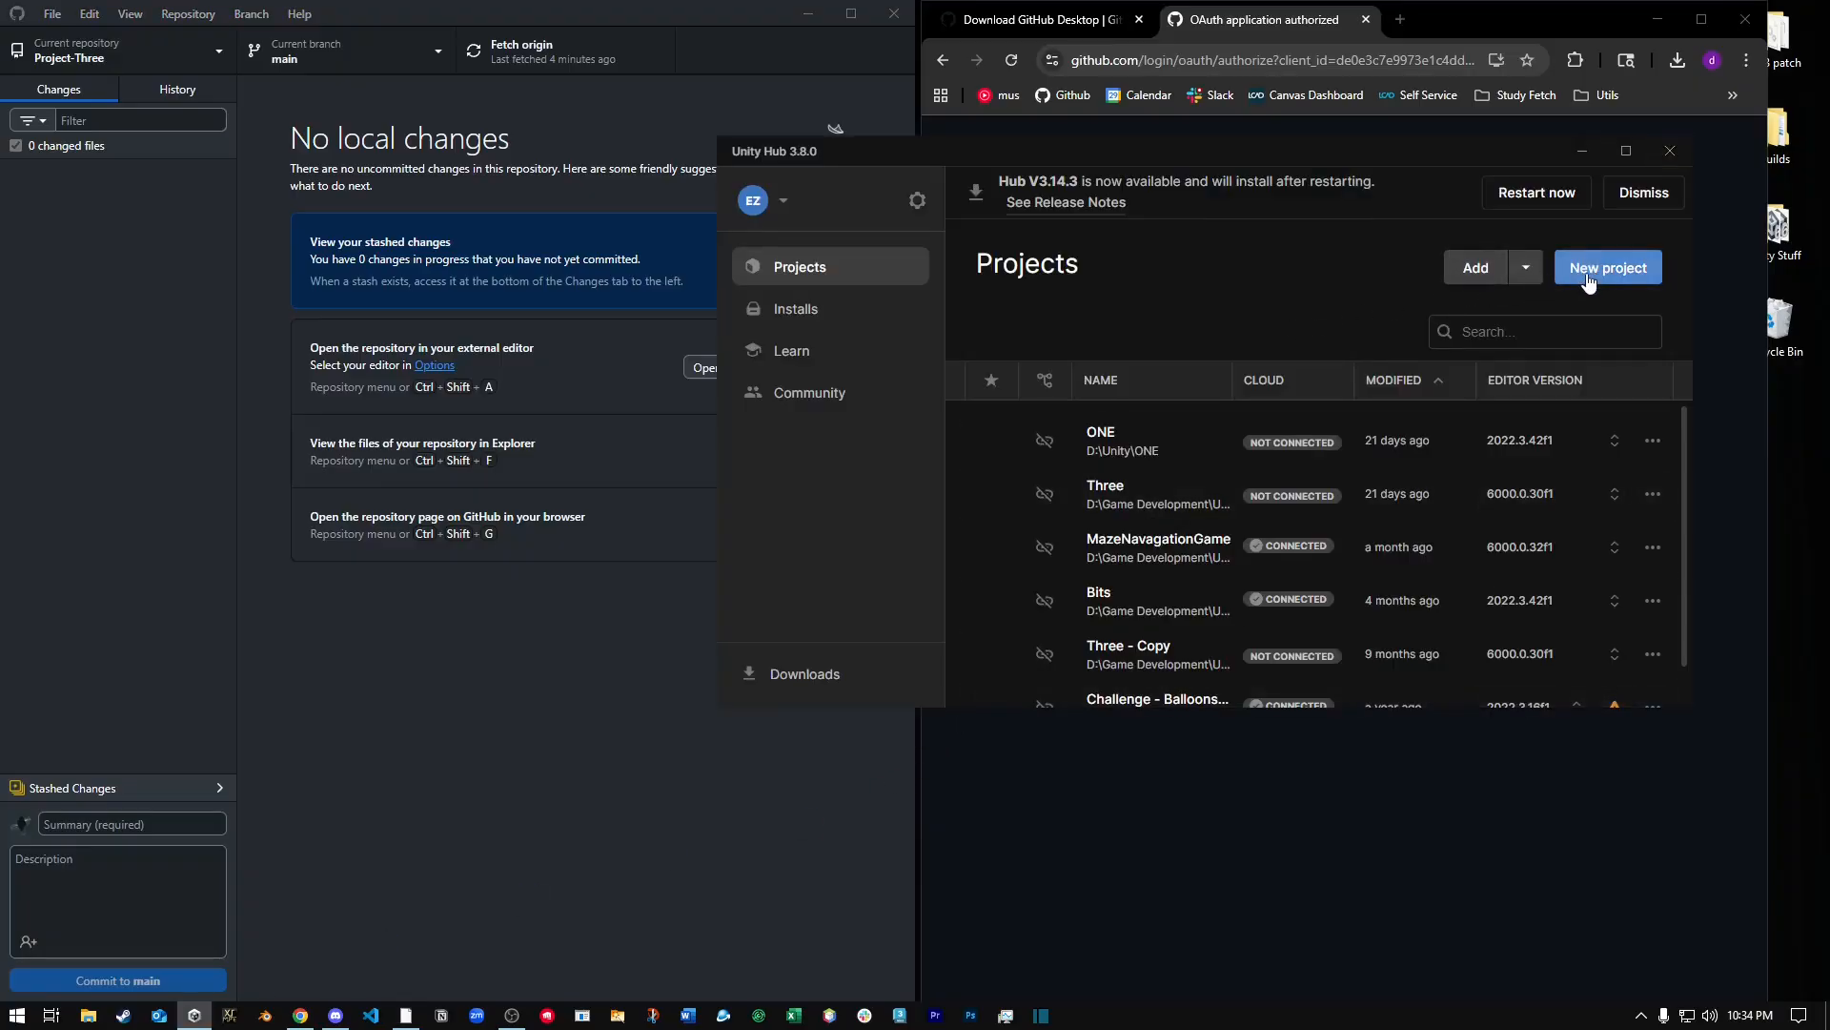
pyautogui.click(1586, 269)
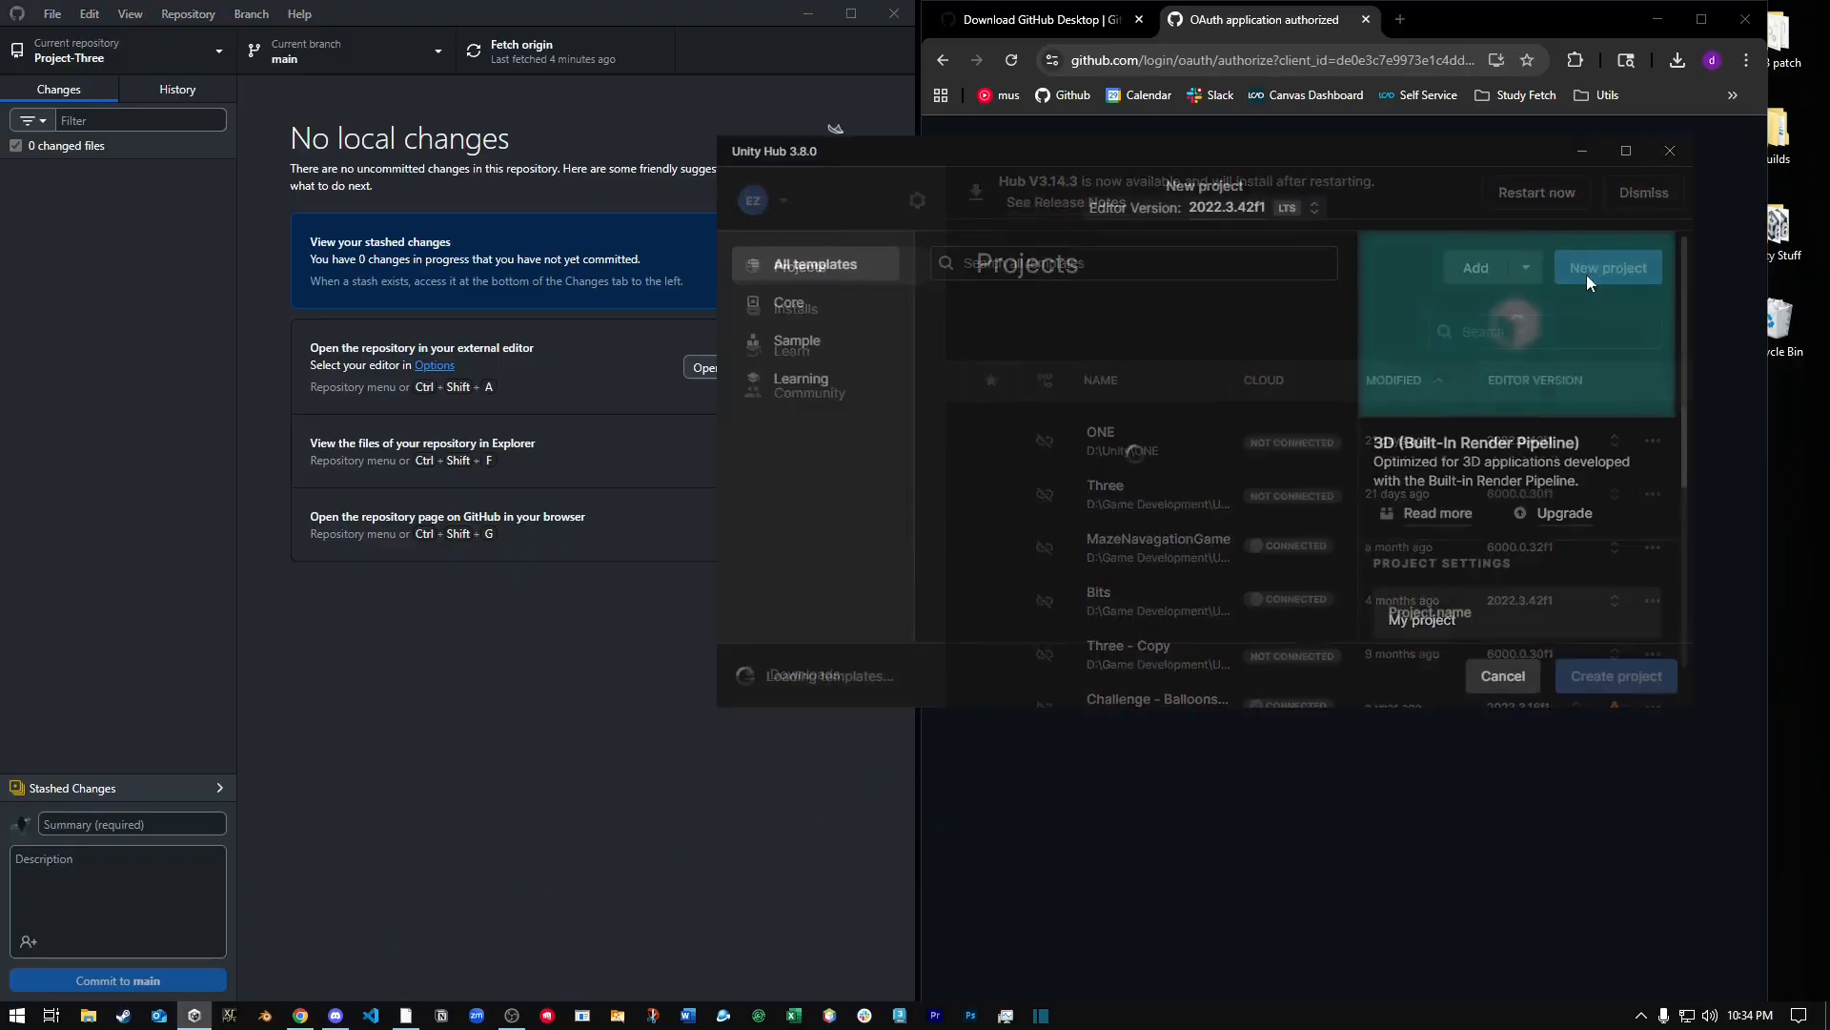
pyautogui.click(1244, 208)
pyautogui.click(1232, 310)
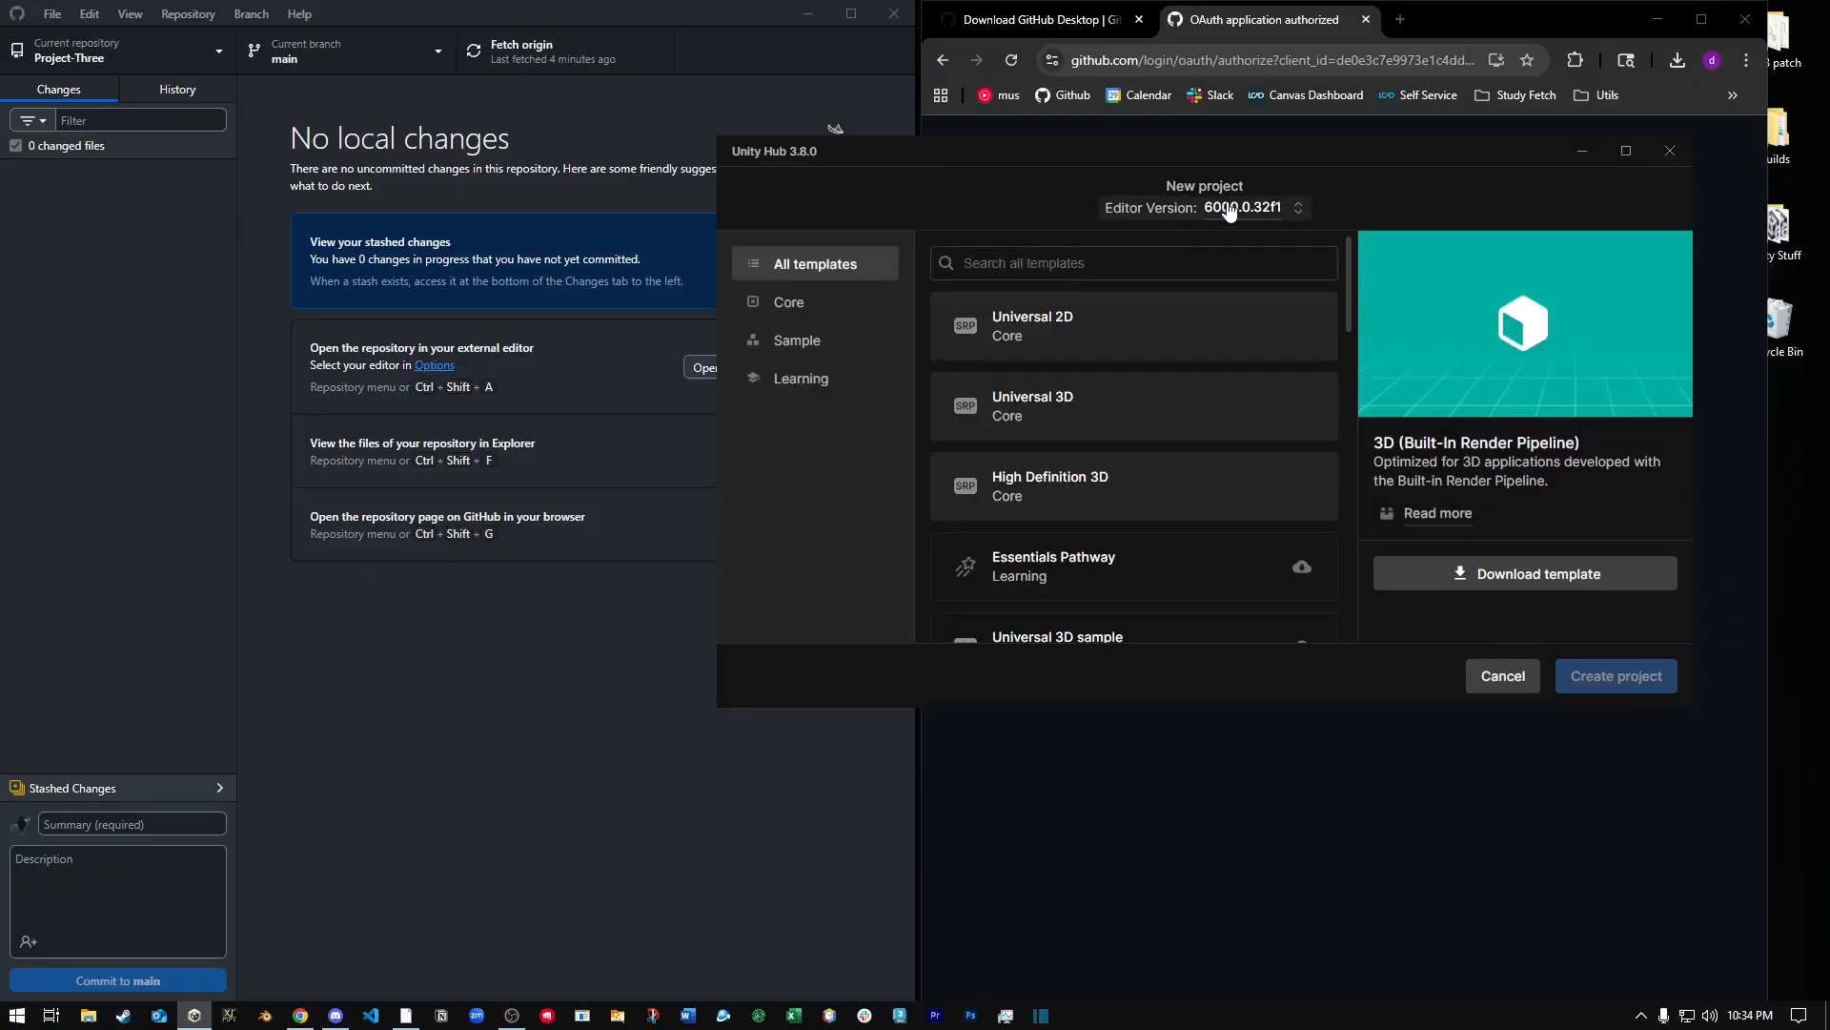
pyautogui.click(1008, 408)
# Name the new Unity project Linking To Github.
pyautogui.scroll(-3, 1486, 416)
pyautogui.click(1483, 389)
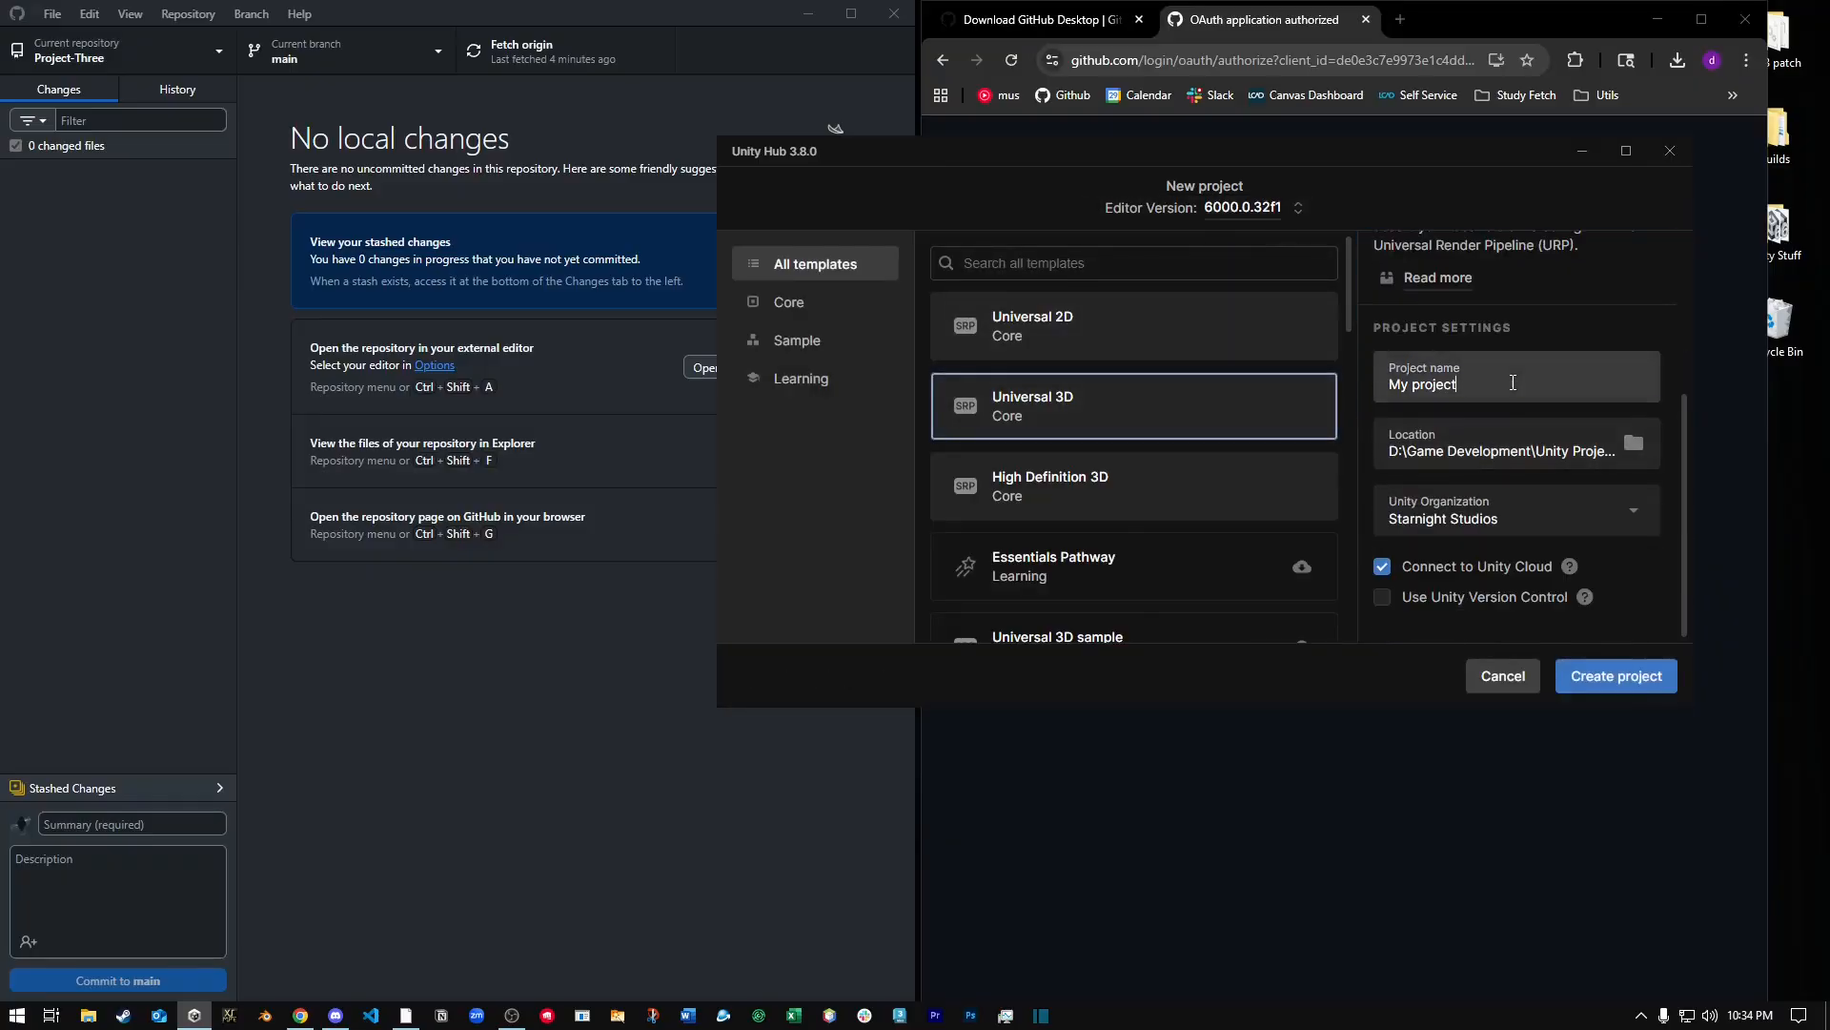
pyautogui.press('BackSpace')
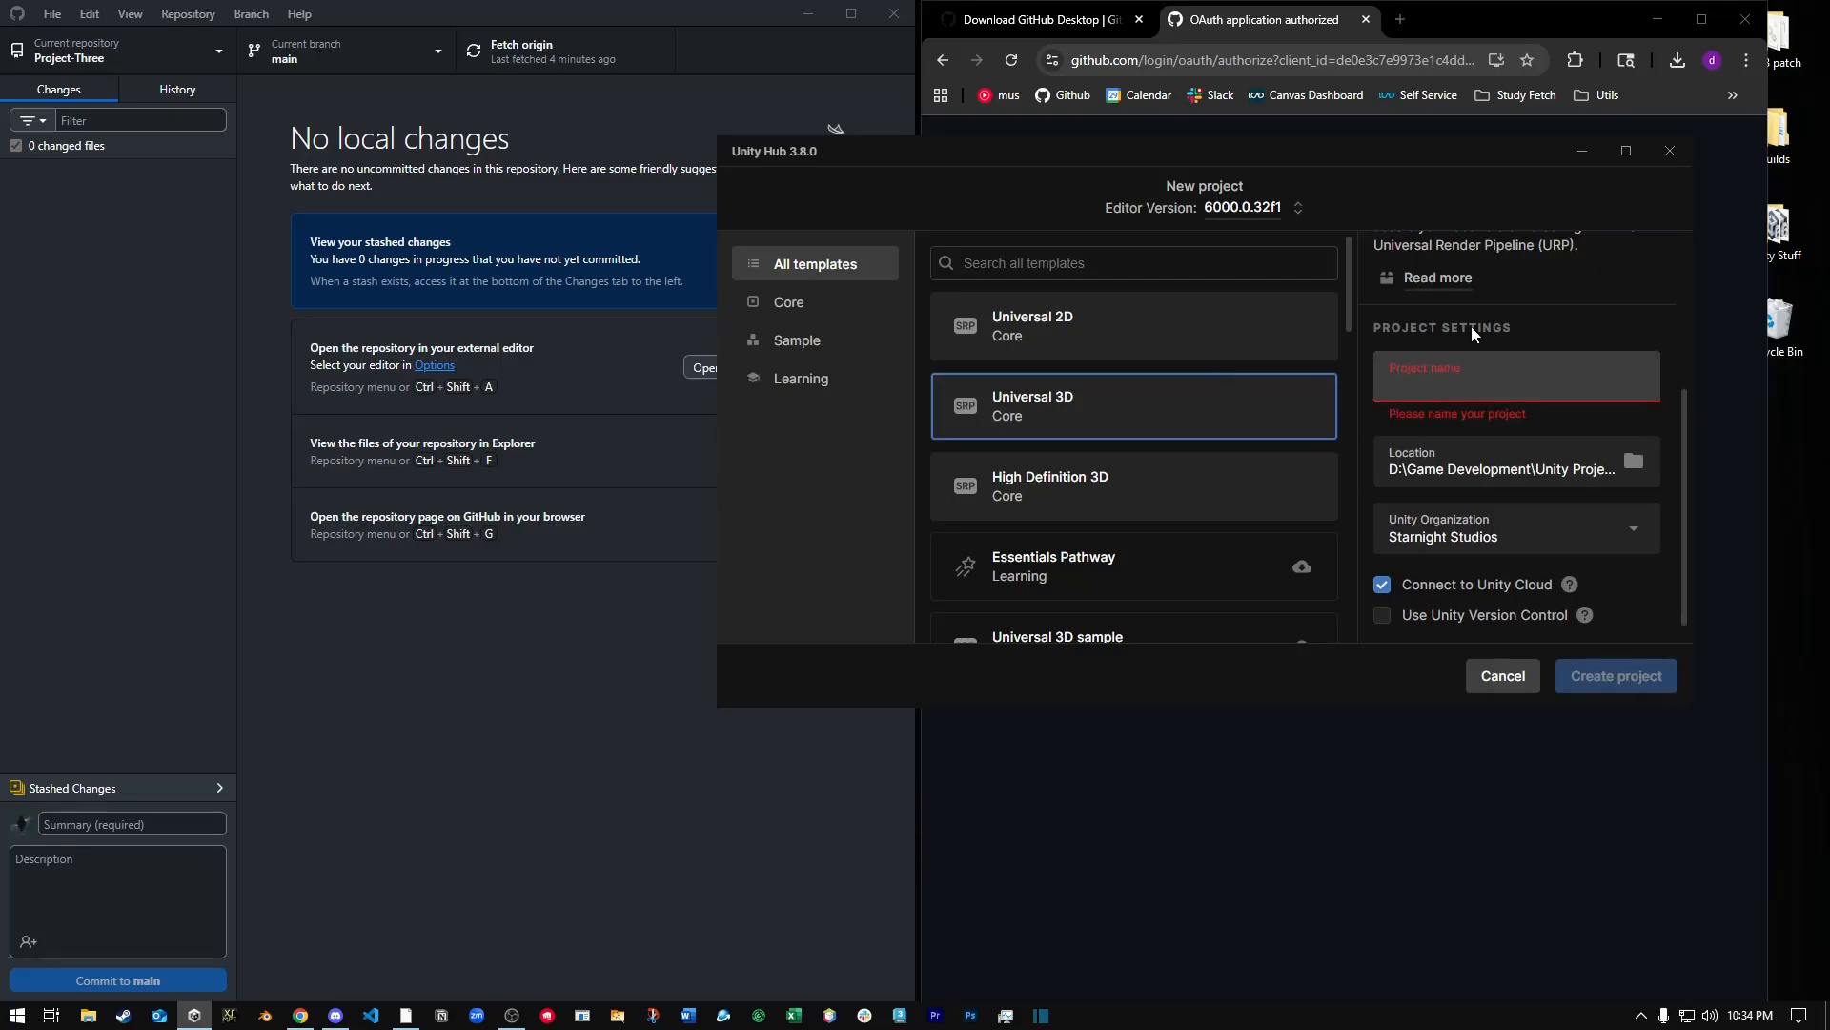
pyautogui.write('Linking To Github')
# Set the project location to a folder within D:\Important Documents\LCAD and create the project.
pyautogui.click(1633, 437)
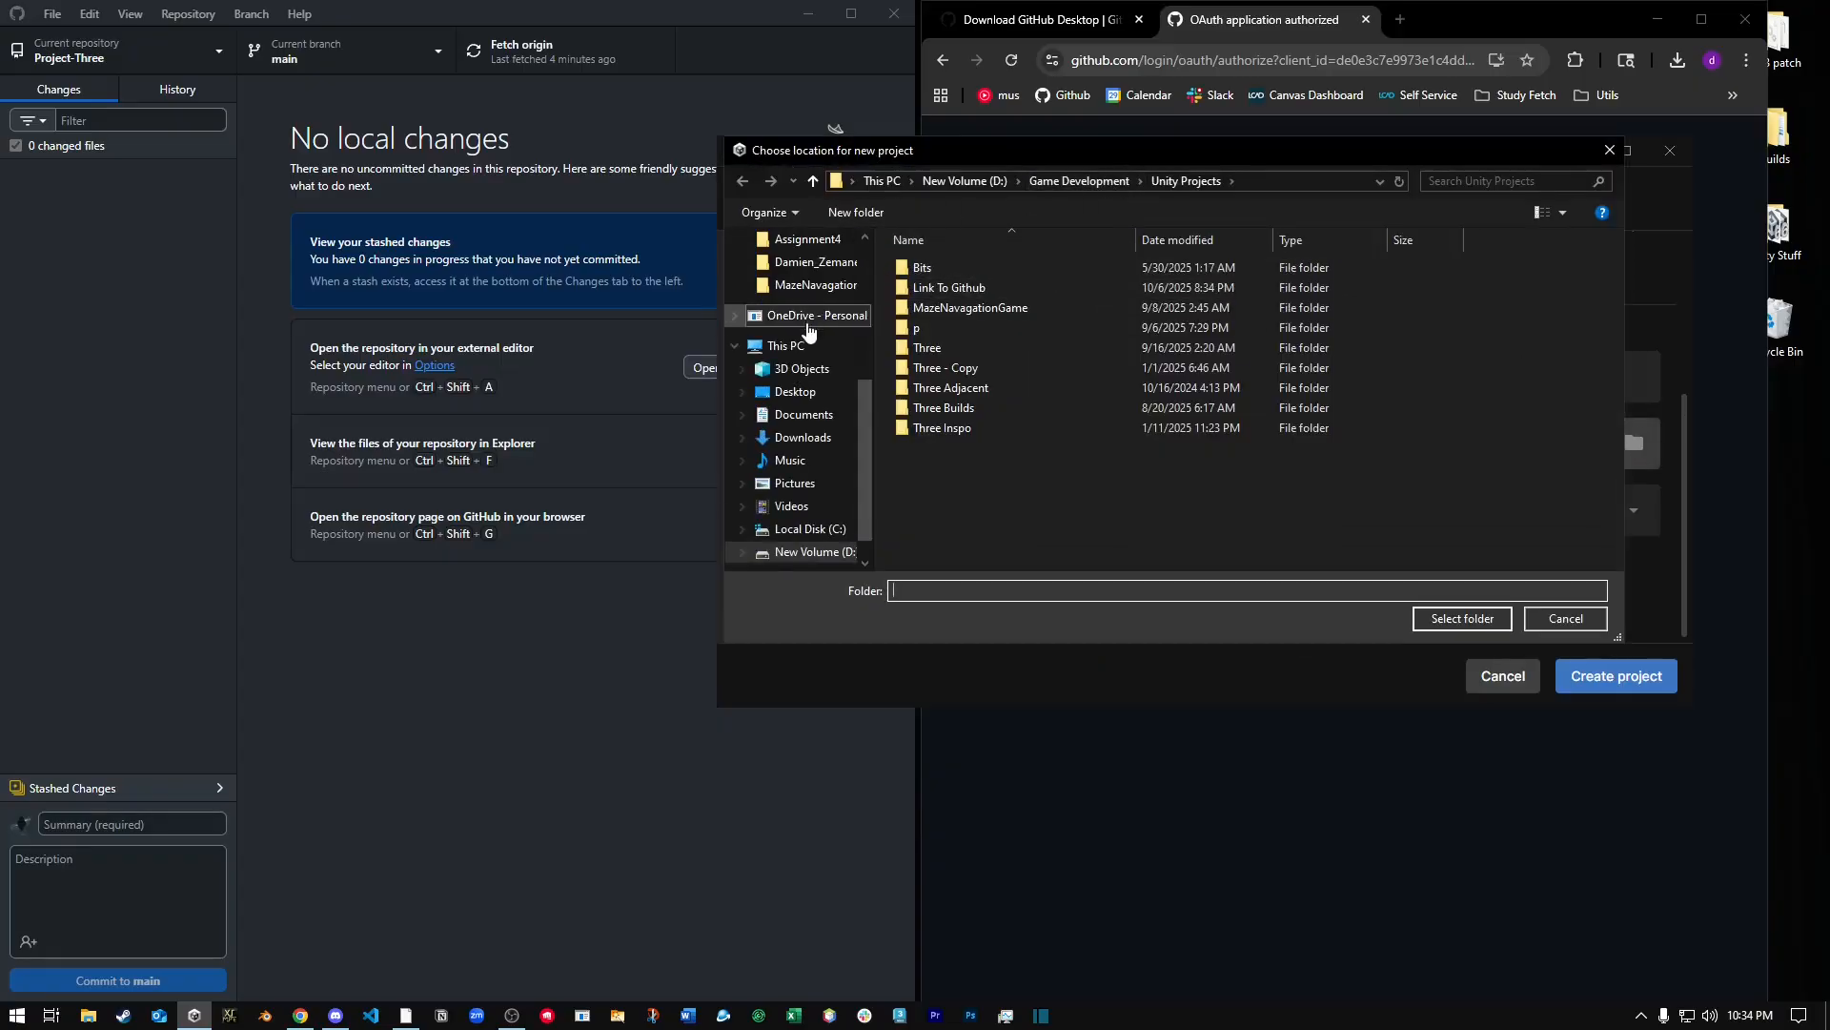
pyautogui.press('Return')
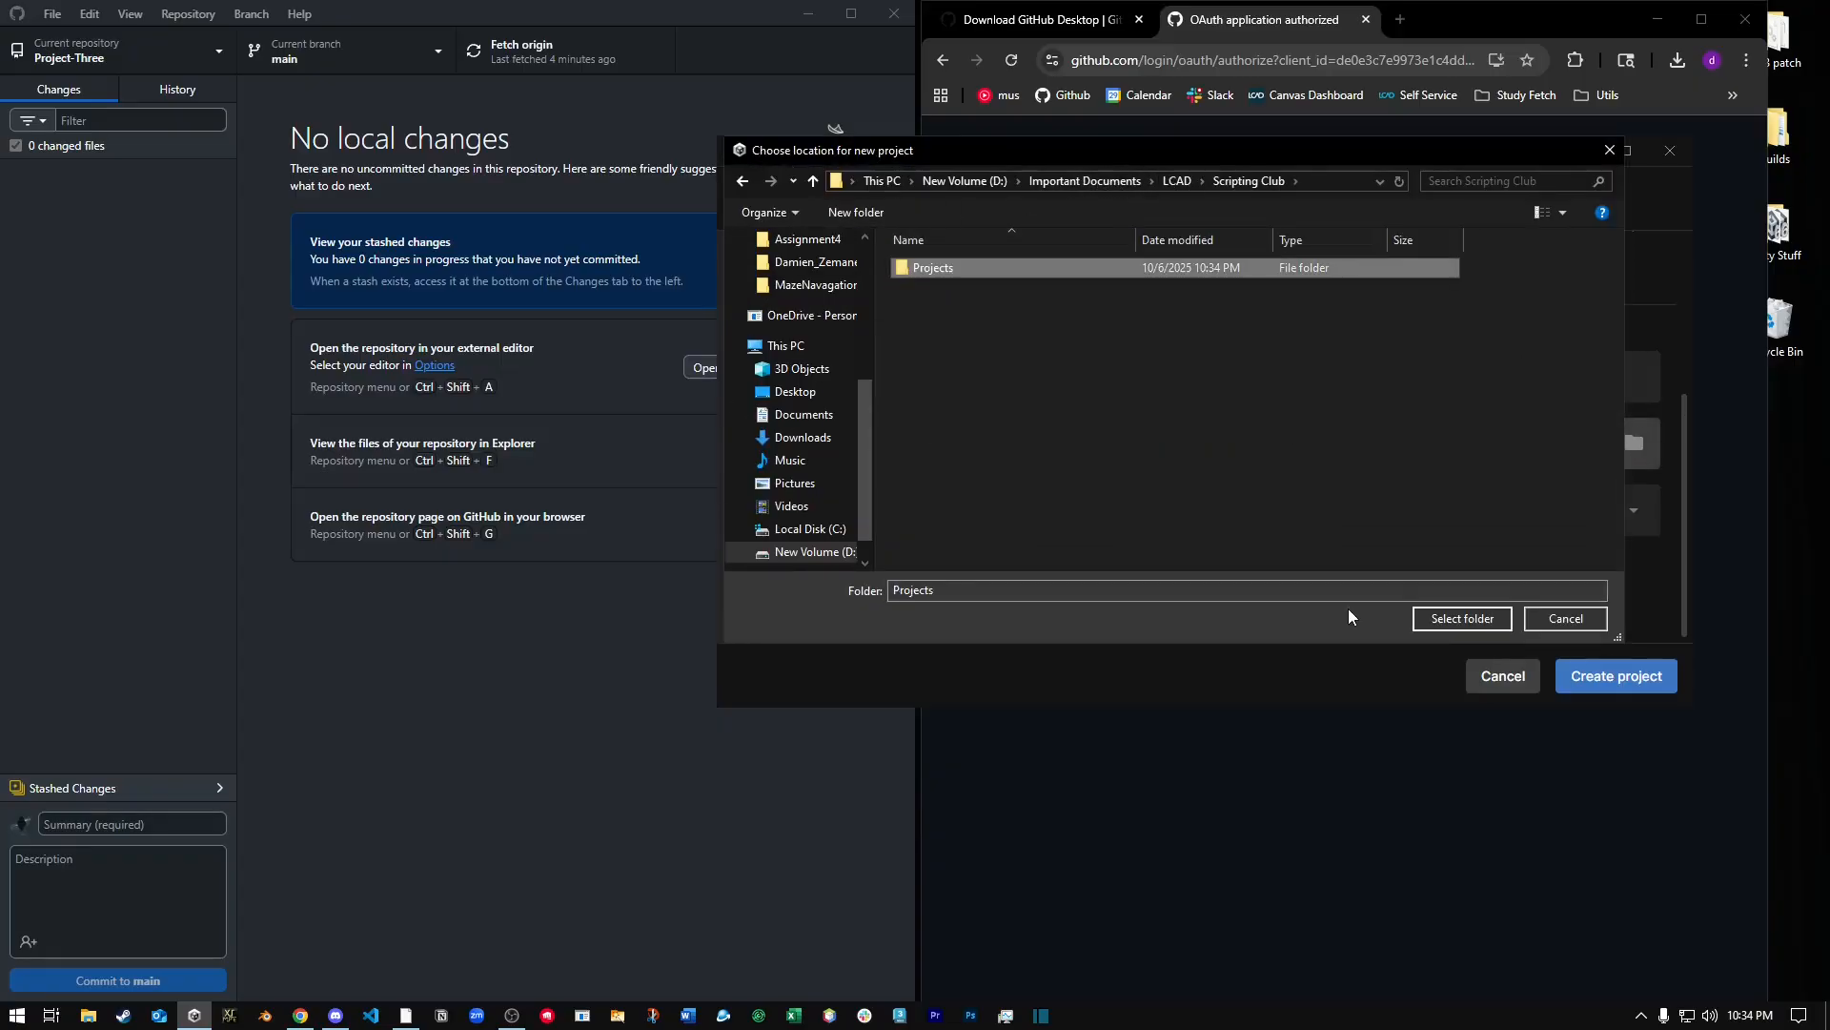
pyautogui.press('Return')
pyautogui.click(1461, 618)
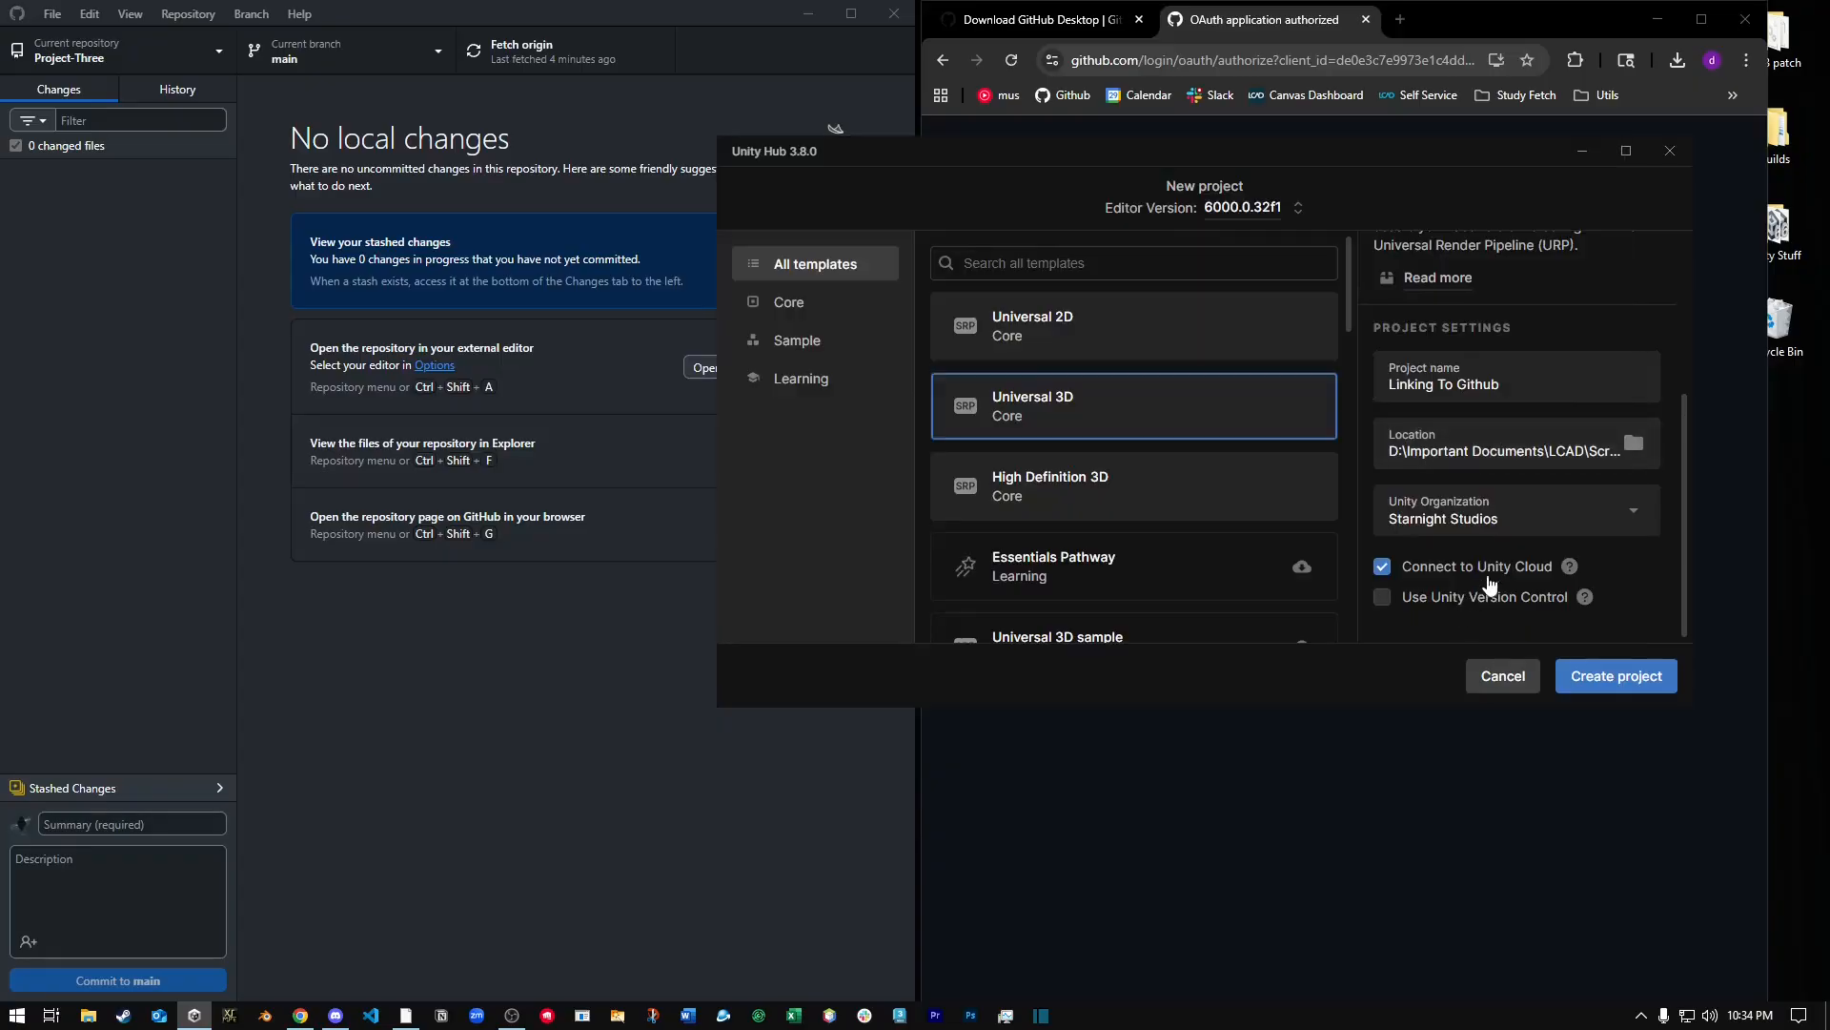
pyautogui.scroll(3, 1535, 513)
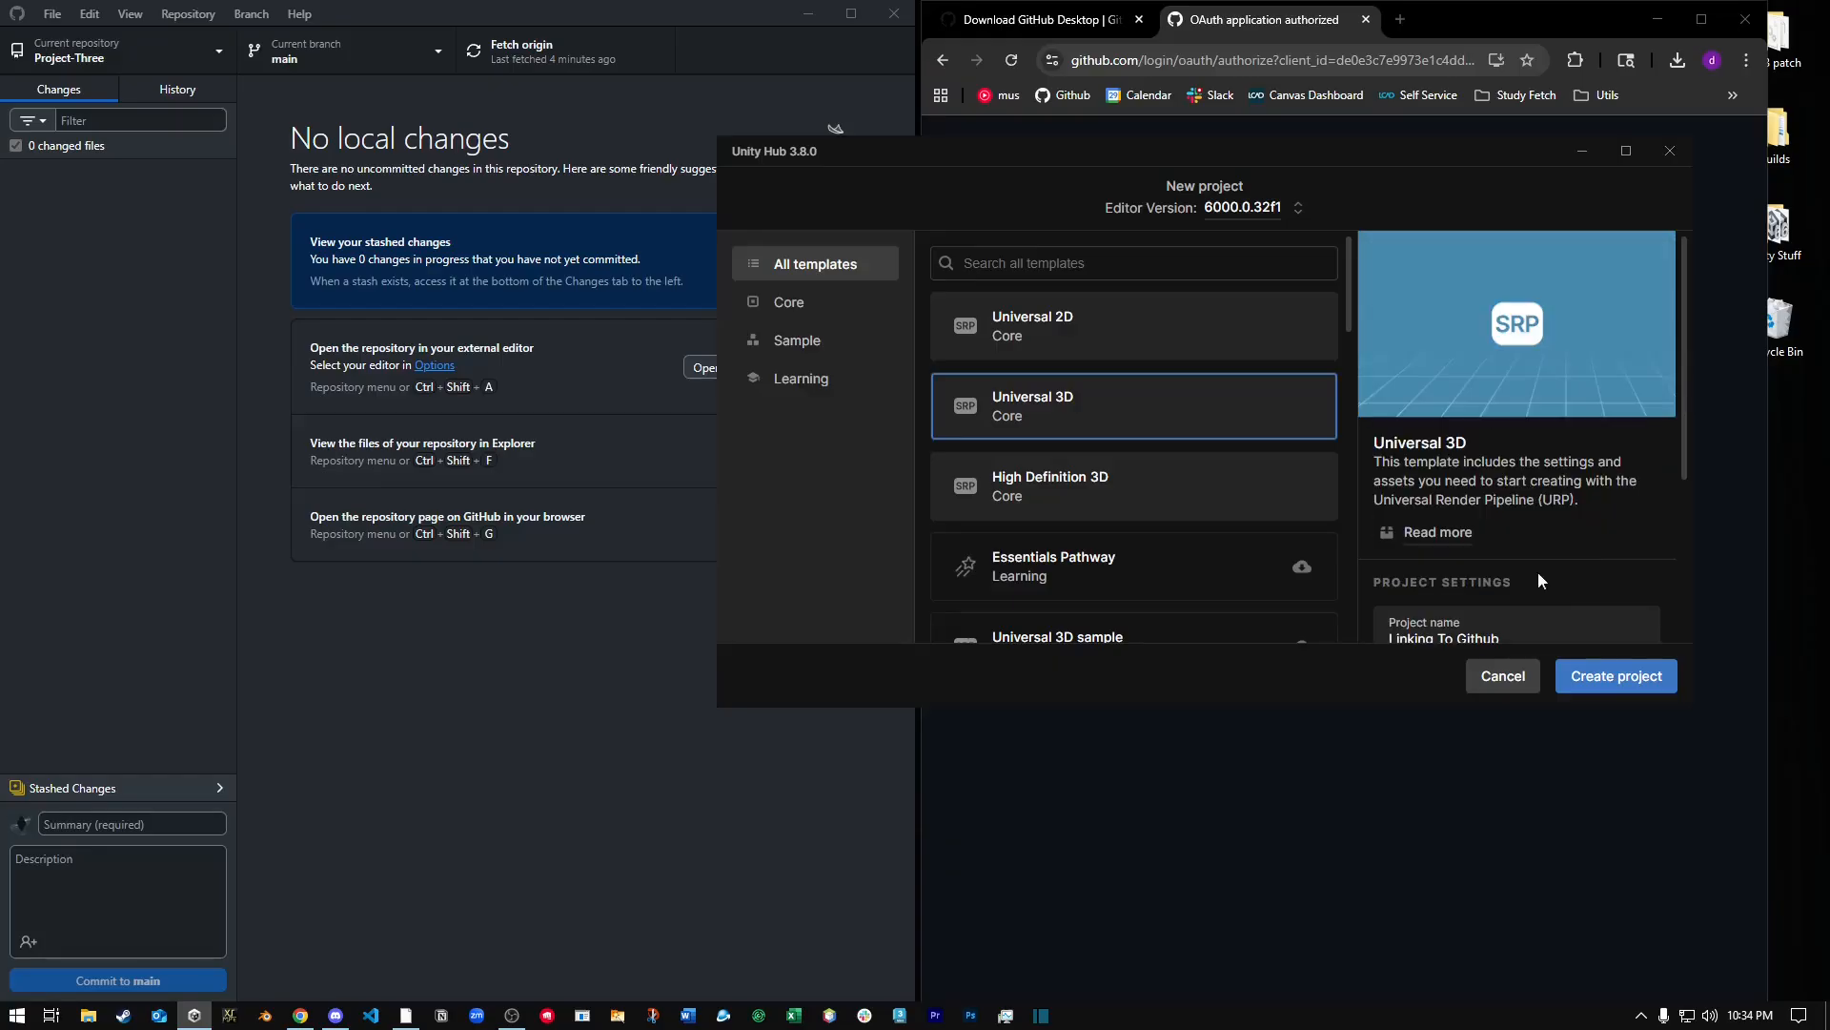
pyautogui.click(1617, 676)
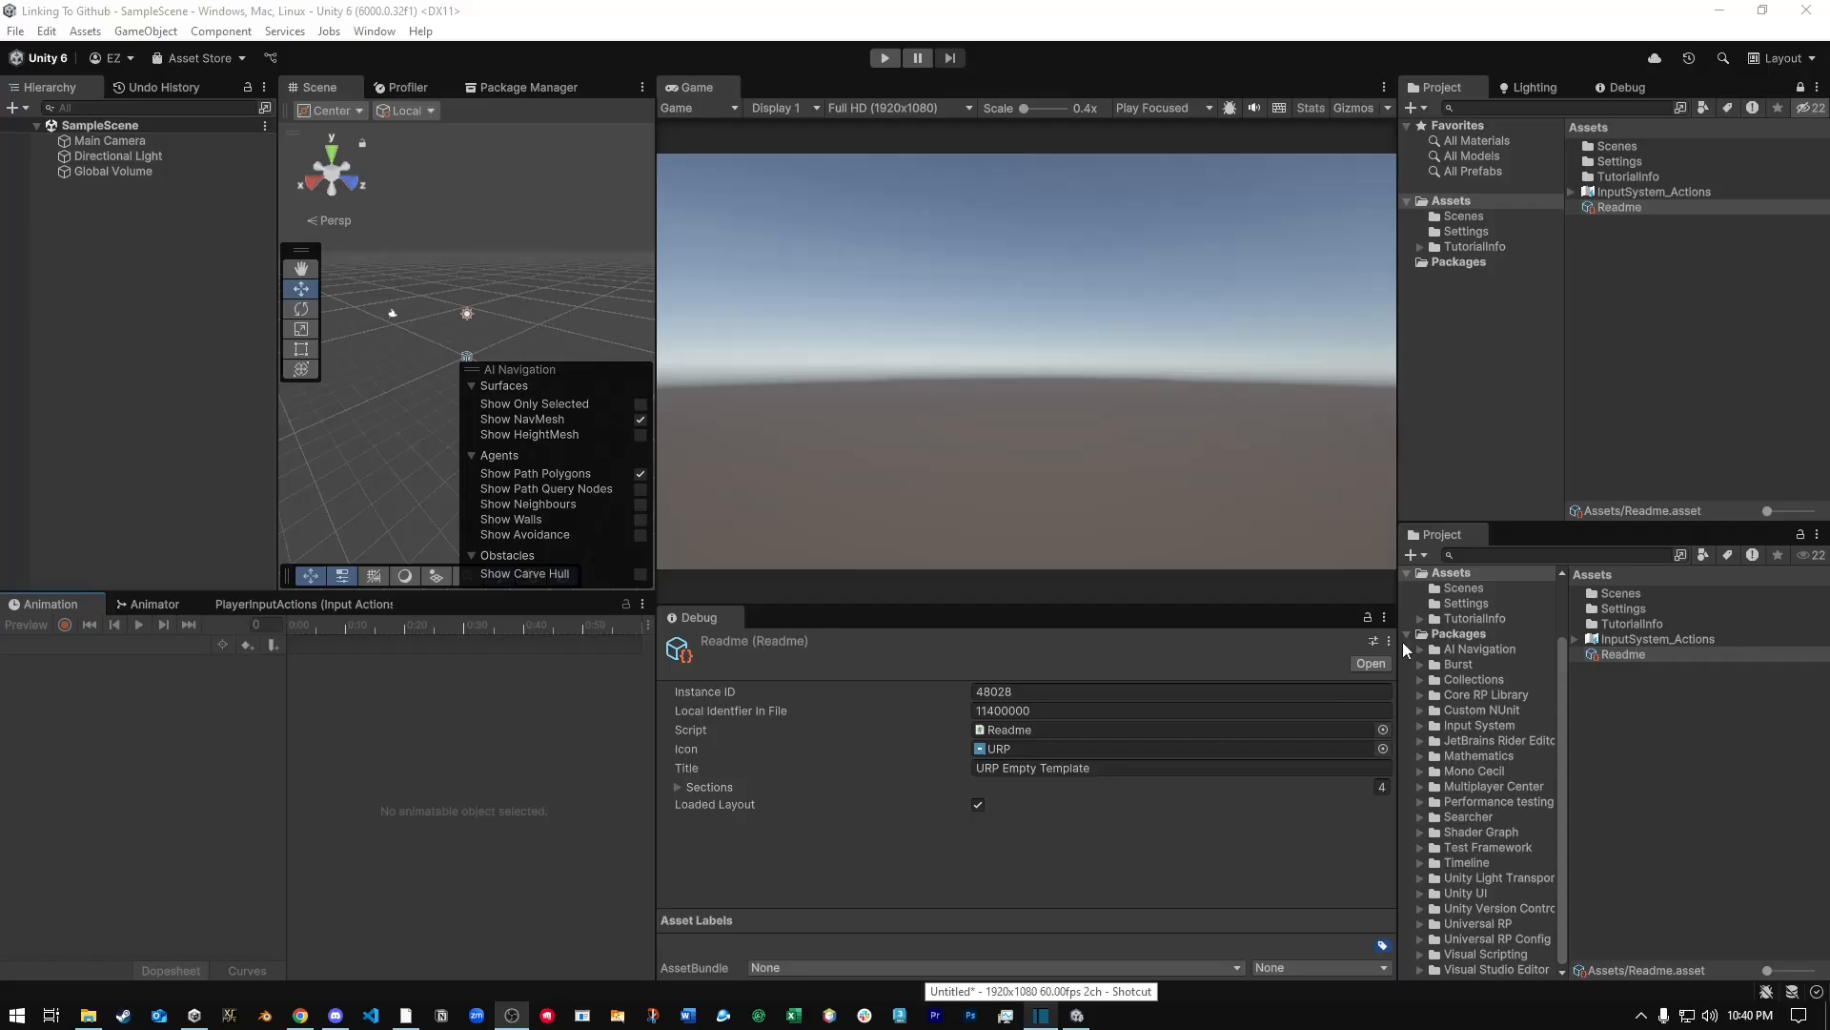
# Minimize the Unity editor, switch to GitHub in the browser and open the form for creating a new repository.
pyautogui.click(1720, 11)
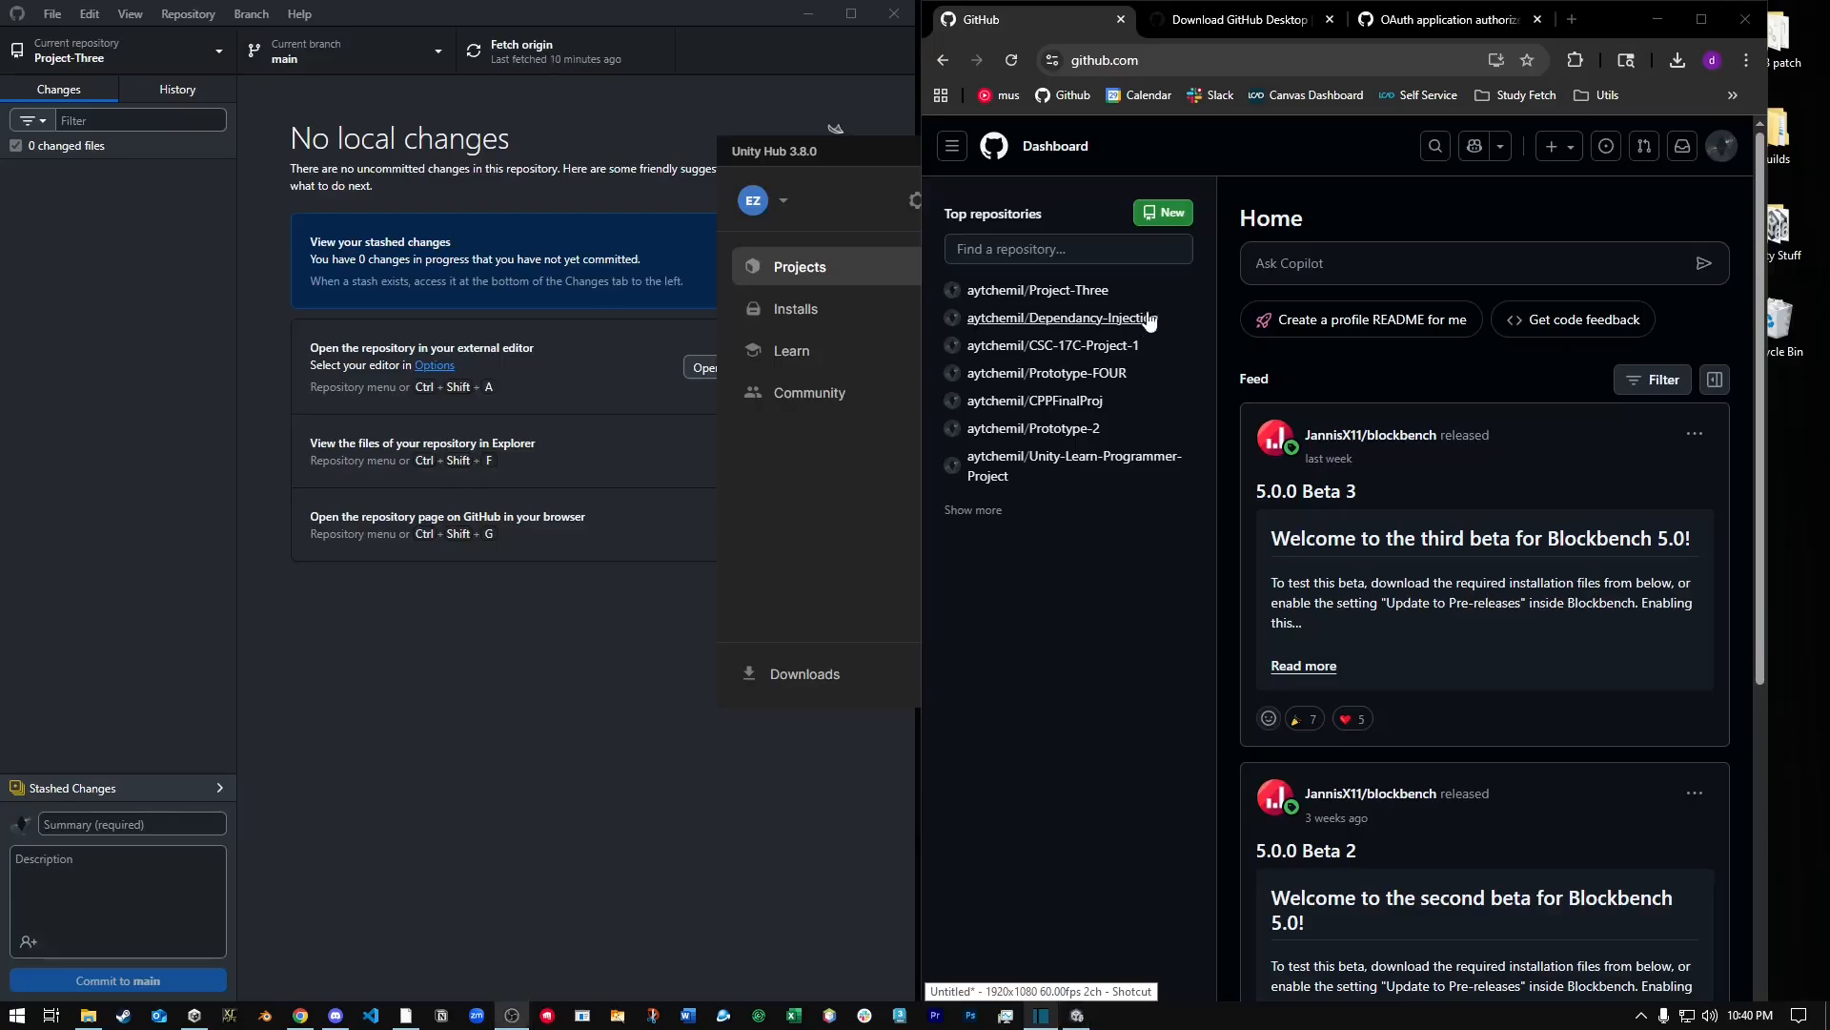
pyautogui.click(1104, 59)
pyautogui.press('Return')
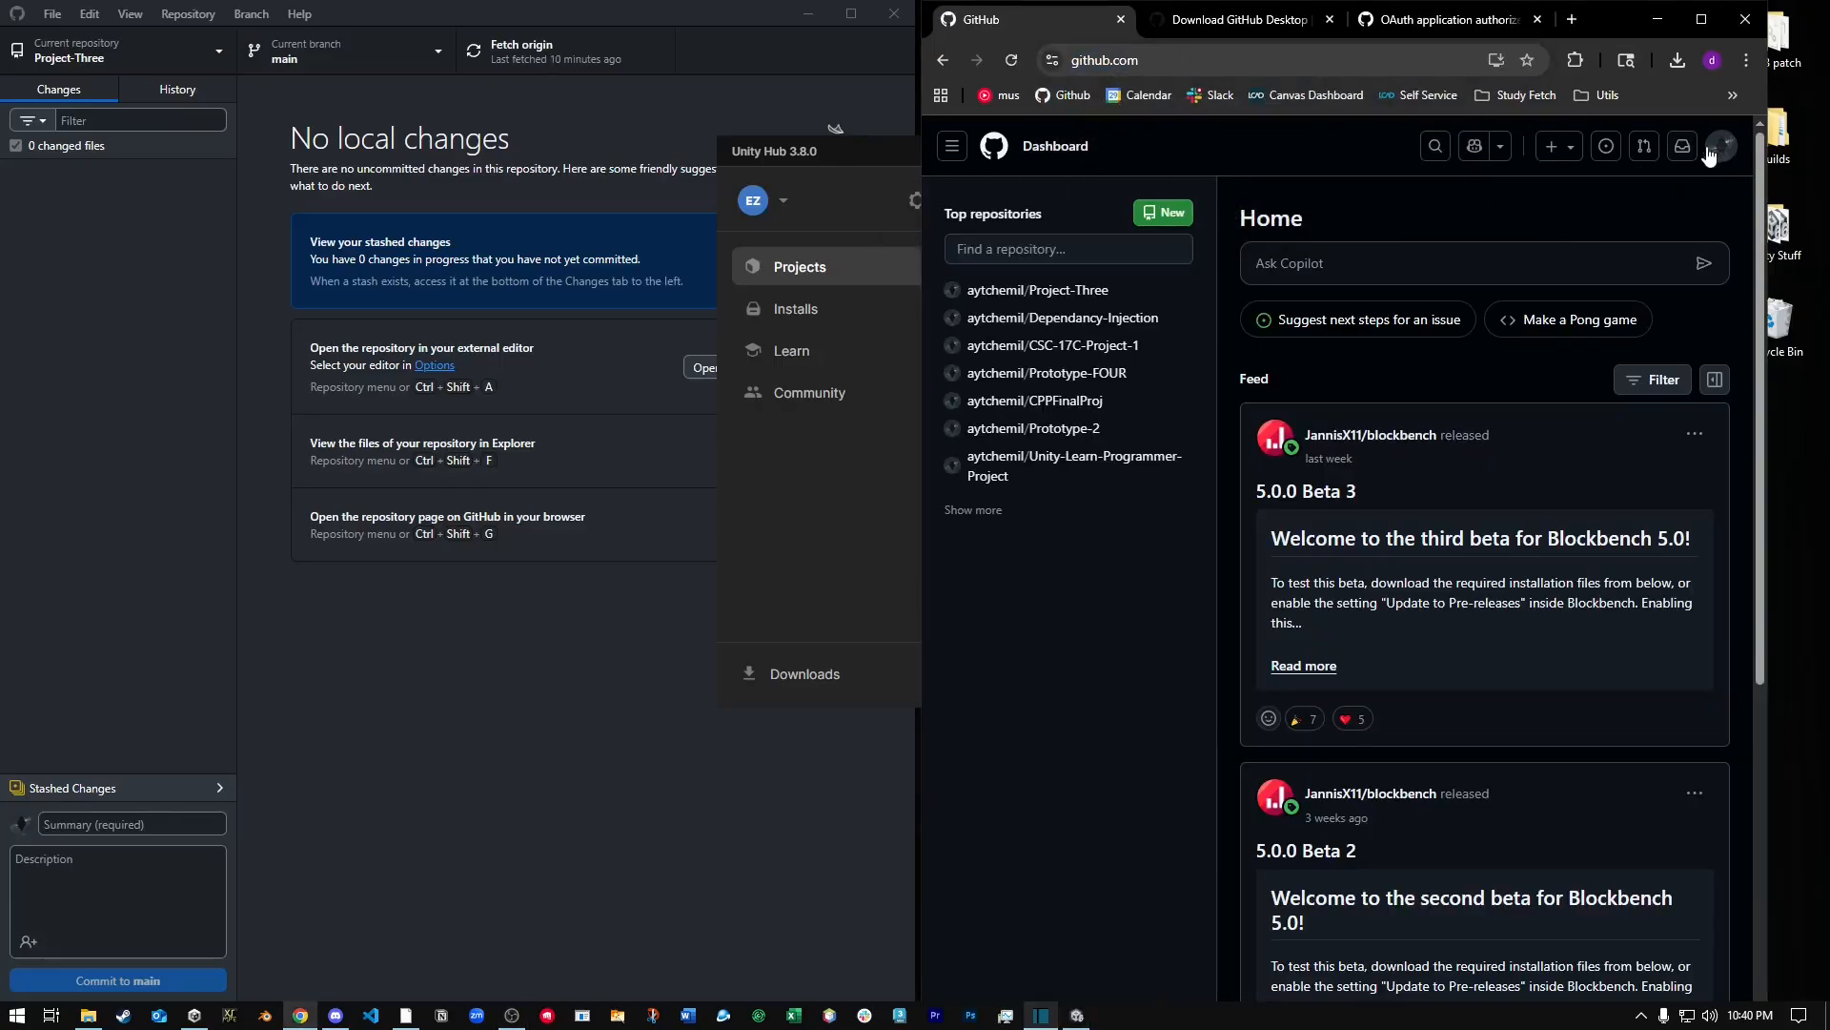
pyautogui.click(1711, 150)
pyautogui.click(1586, 280)
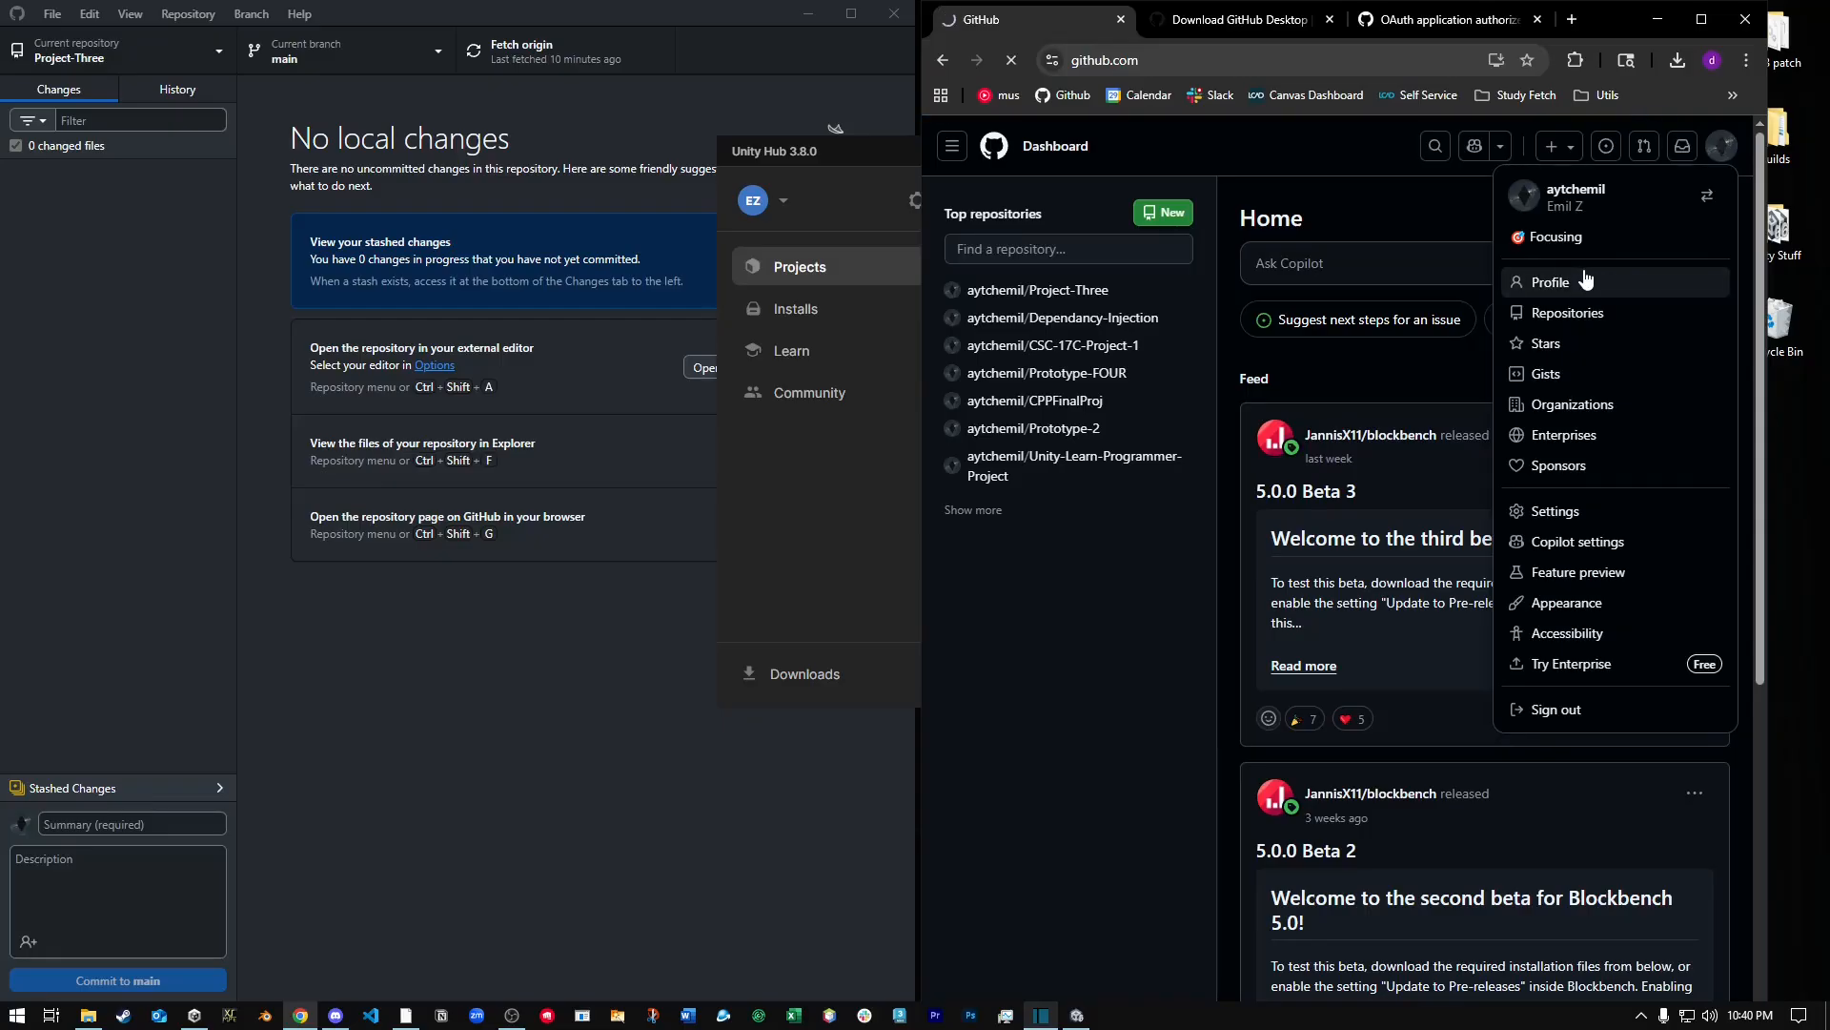
pyautogui.click(1132, 197)
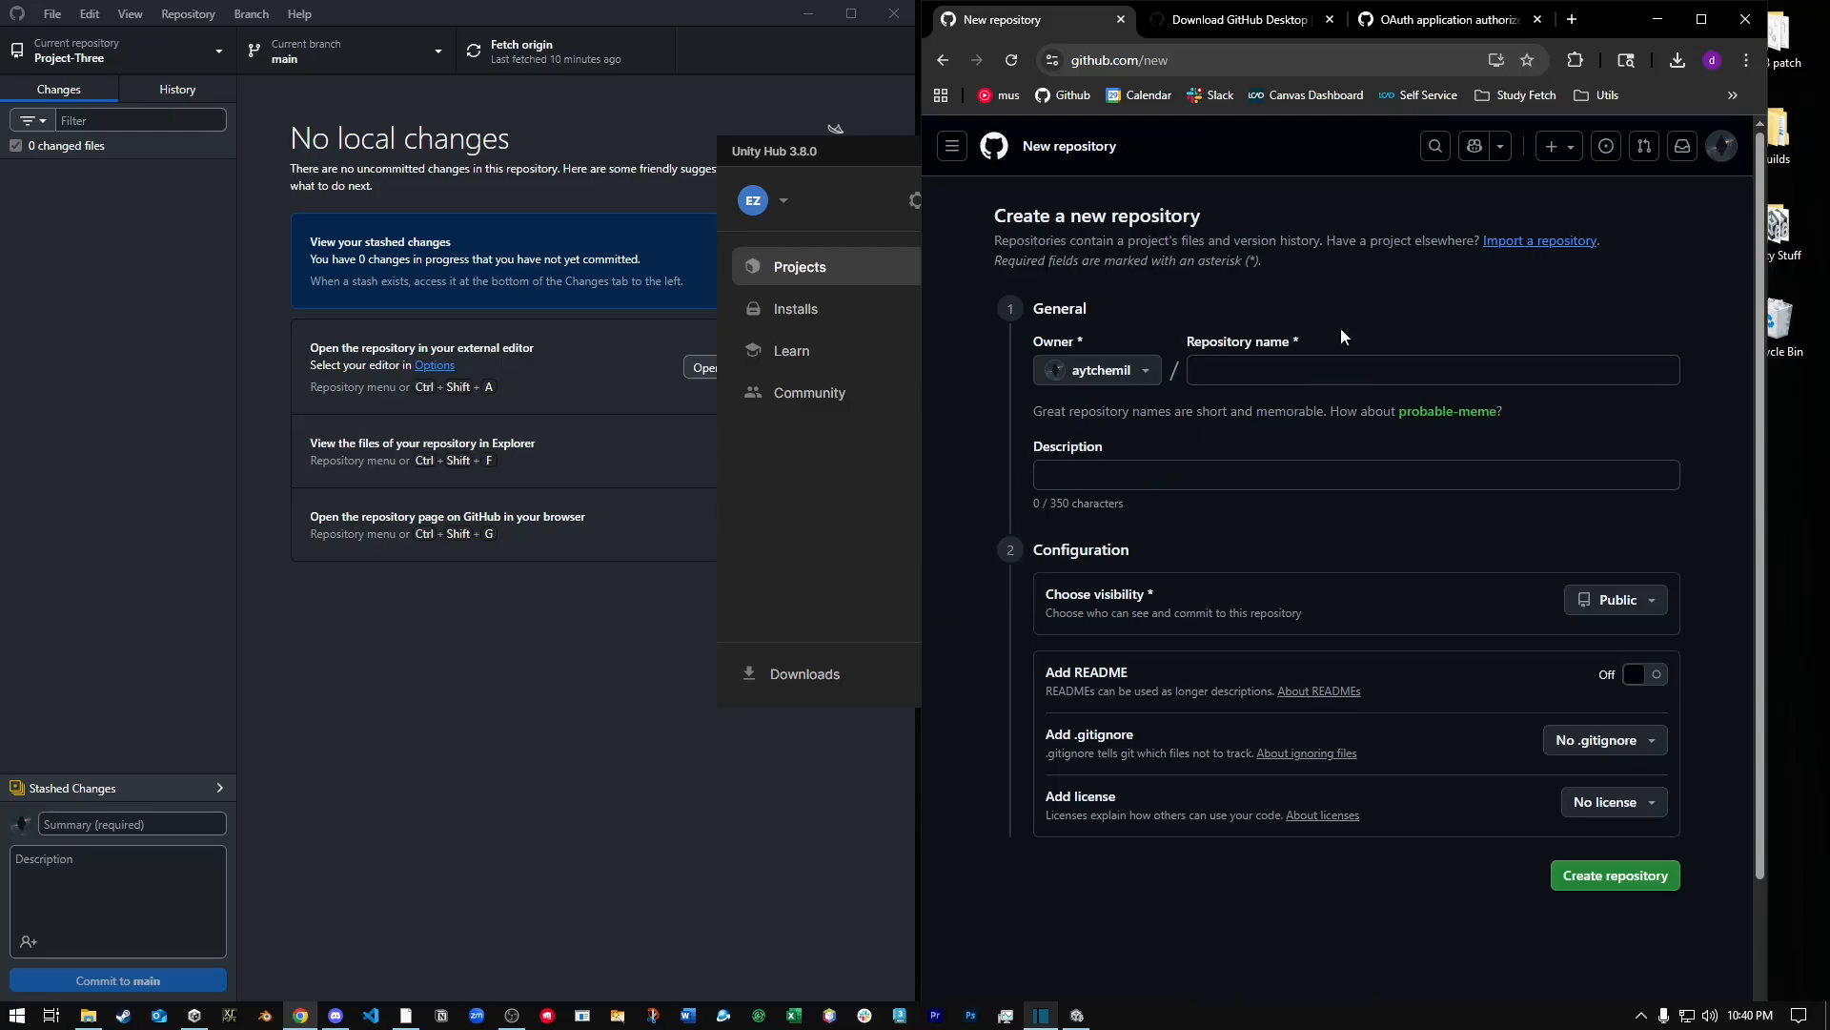
# Create a repository named Linking to Github with the Unity .gitignore template.
pyautogui.write('Link')
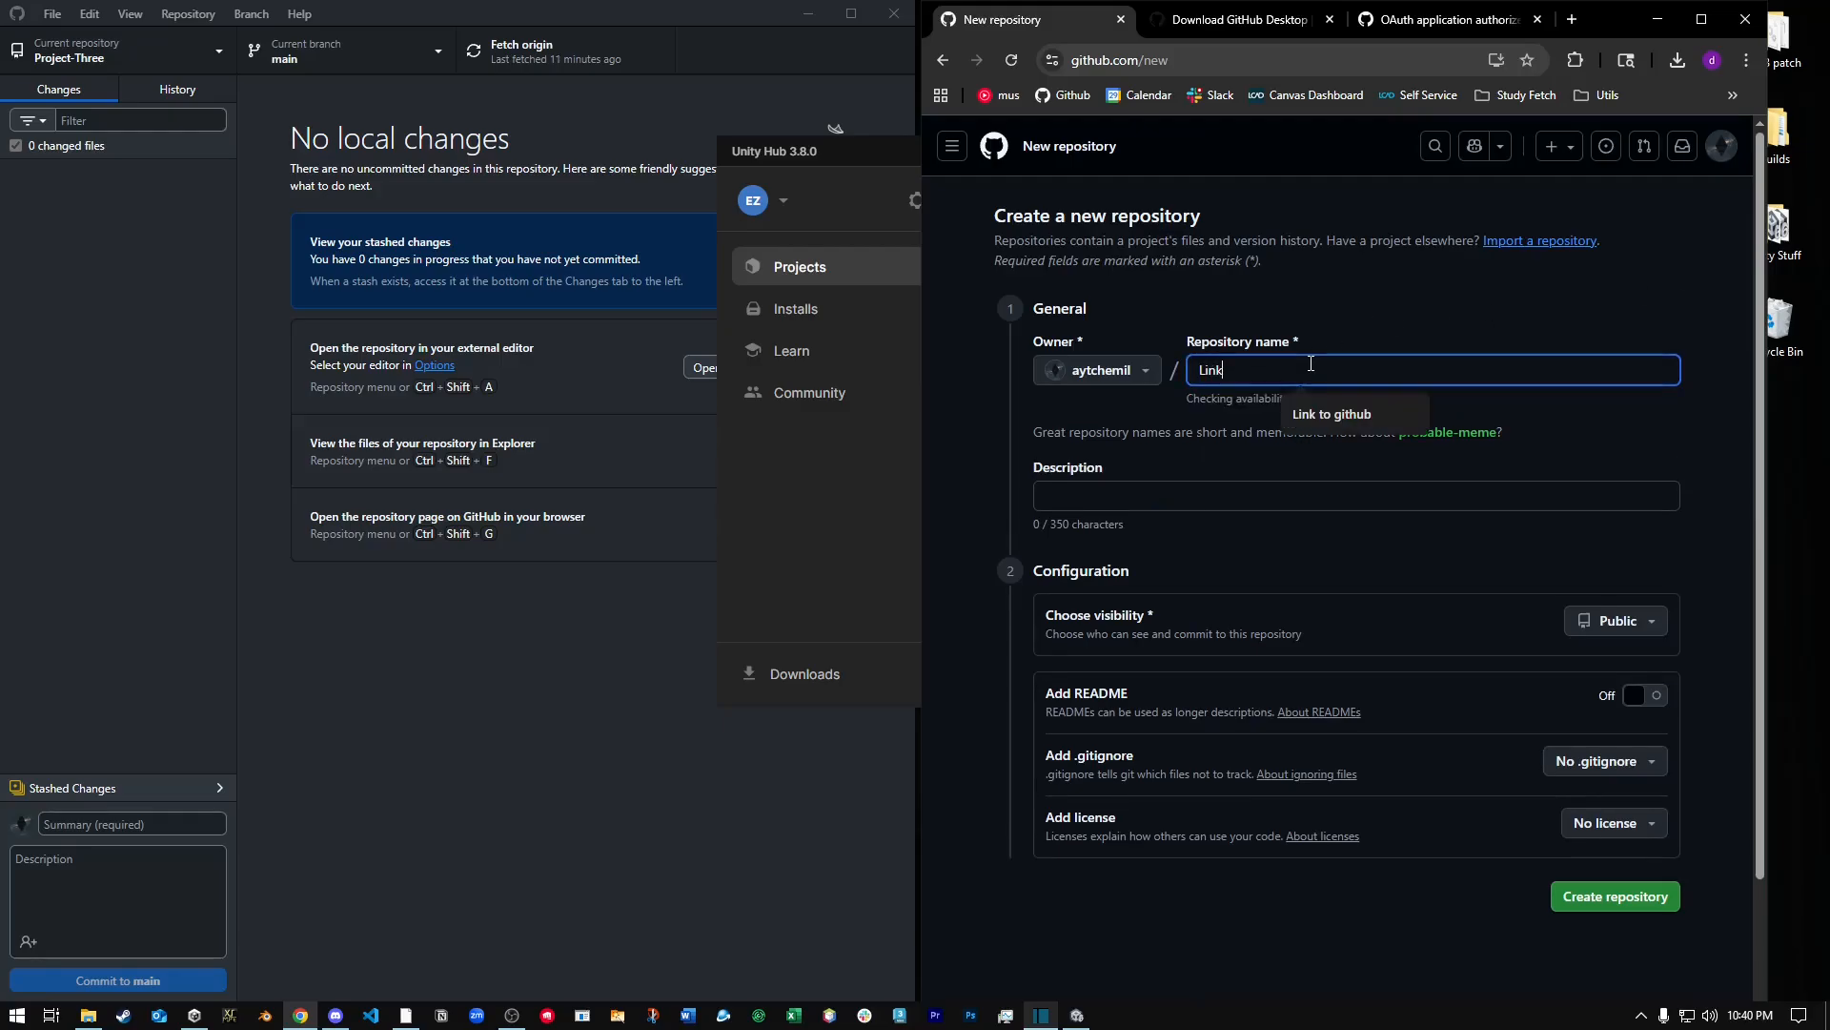
pyautogui.write('ing to Github')
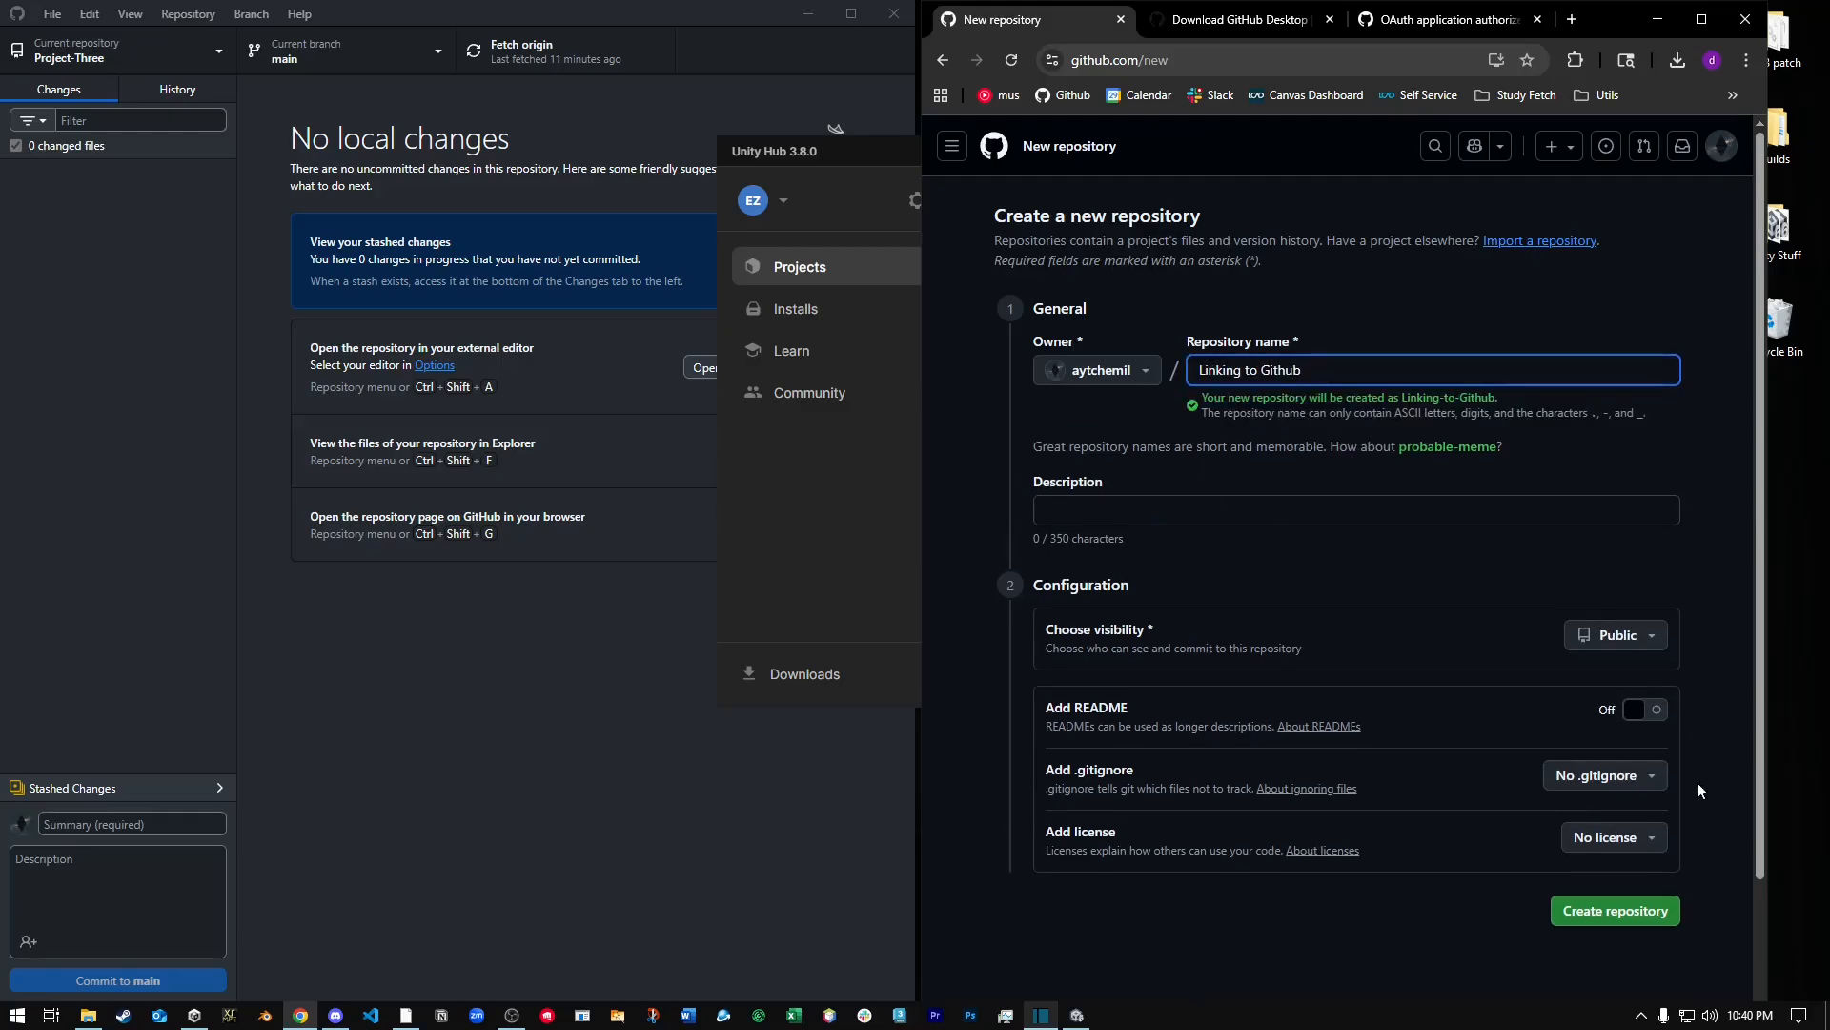
pyautogui.scroll(-2, 1295, 441)
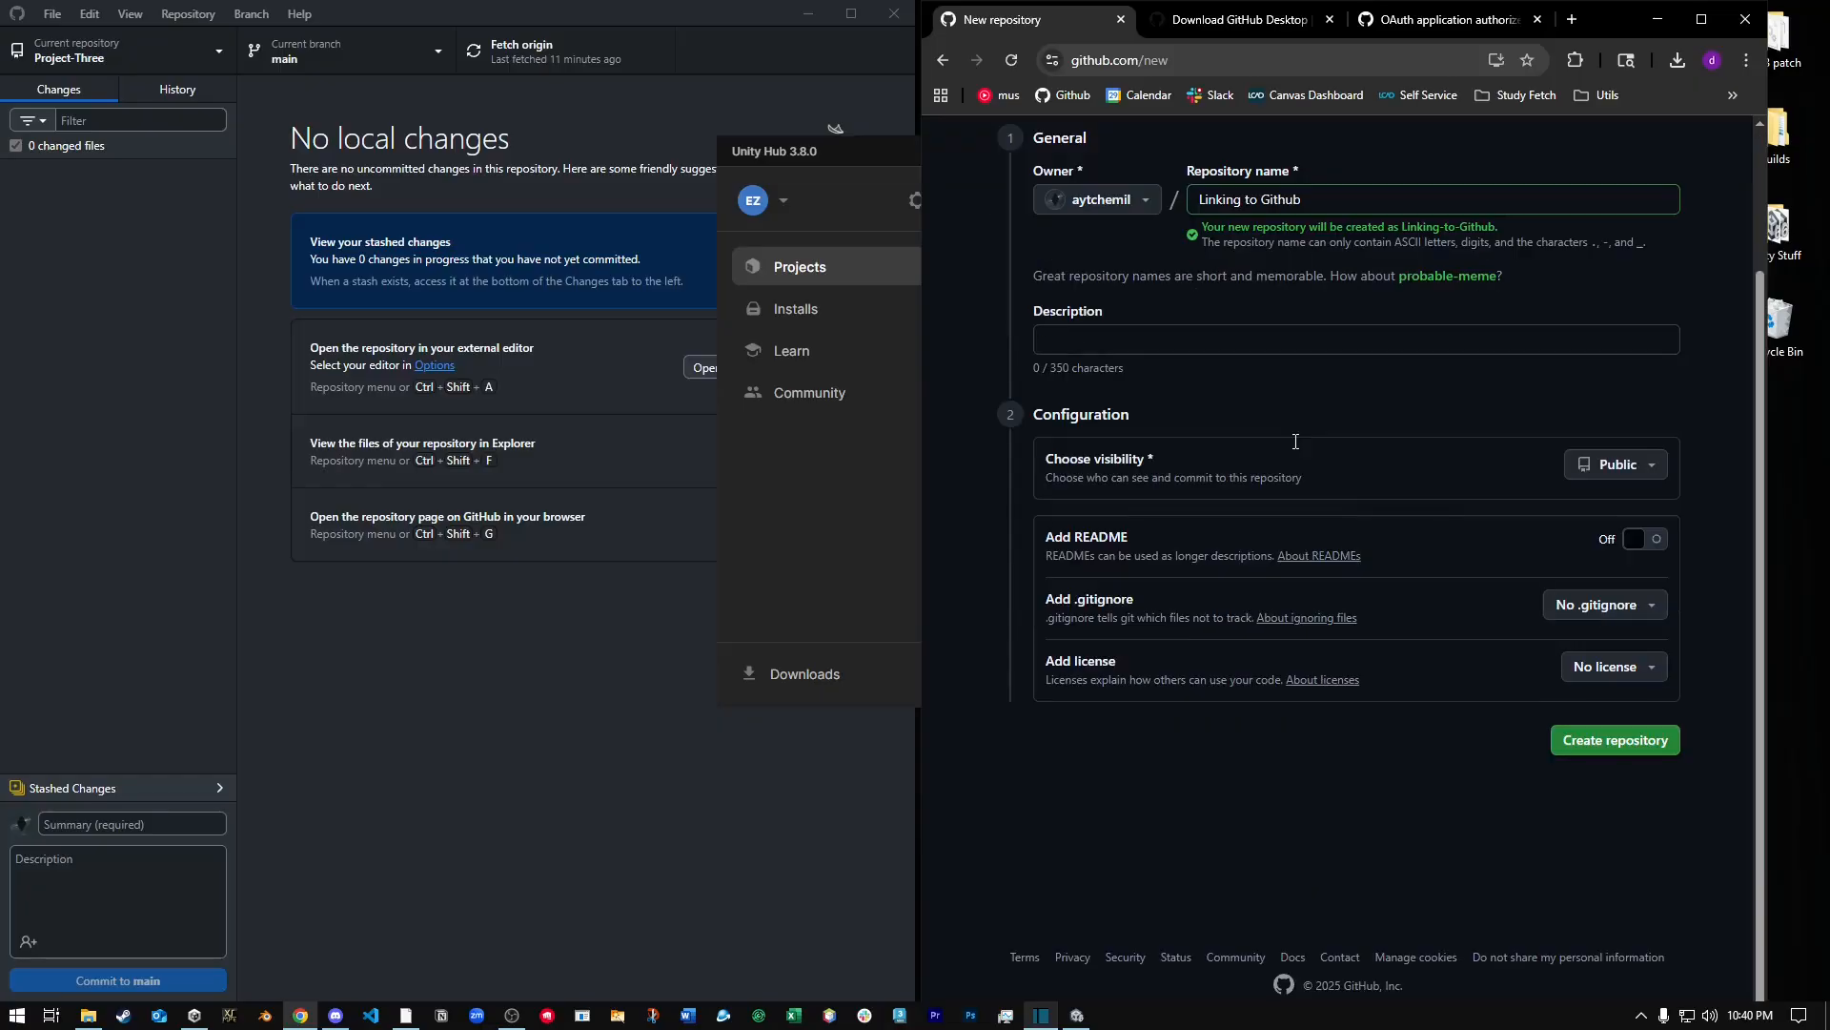
pyautogui.click(1598, 610)
pyautogui.write('Unity')
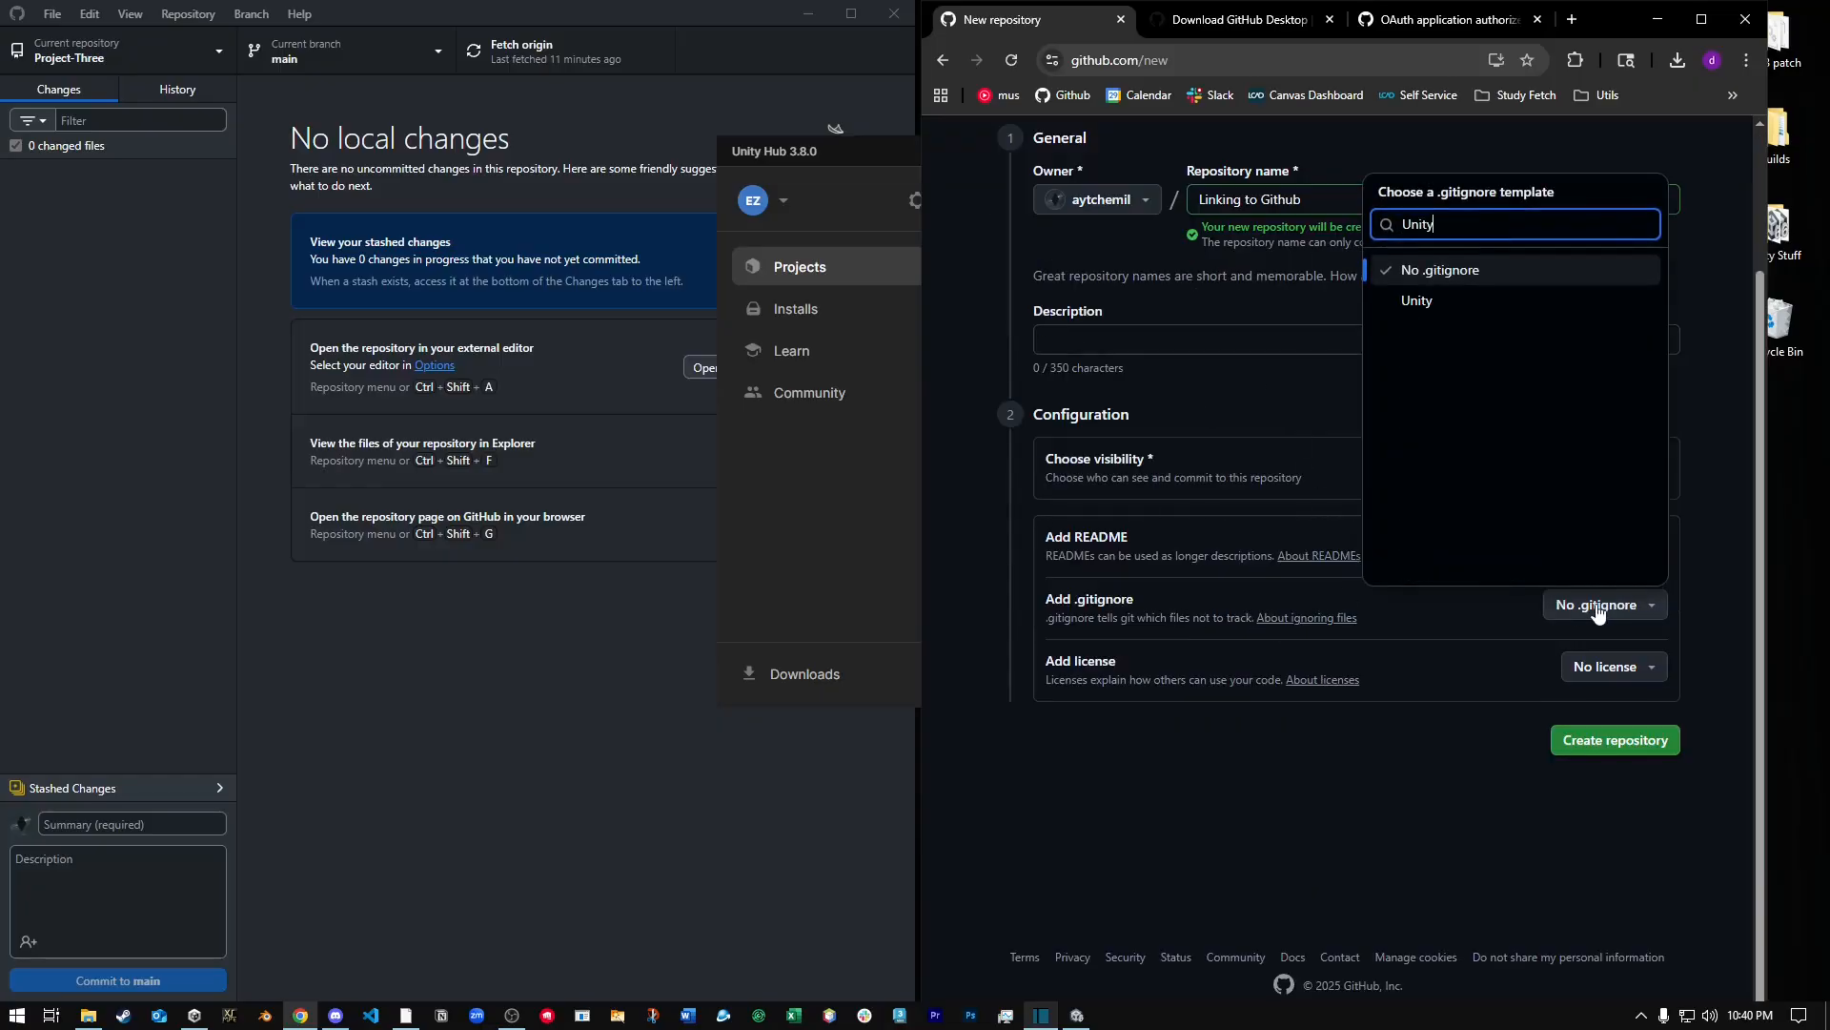
pyautogui.press('Down')
pyautogui.press('Return')
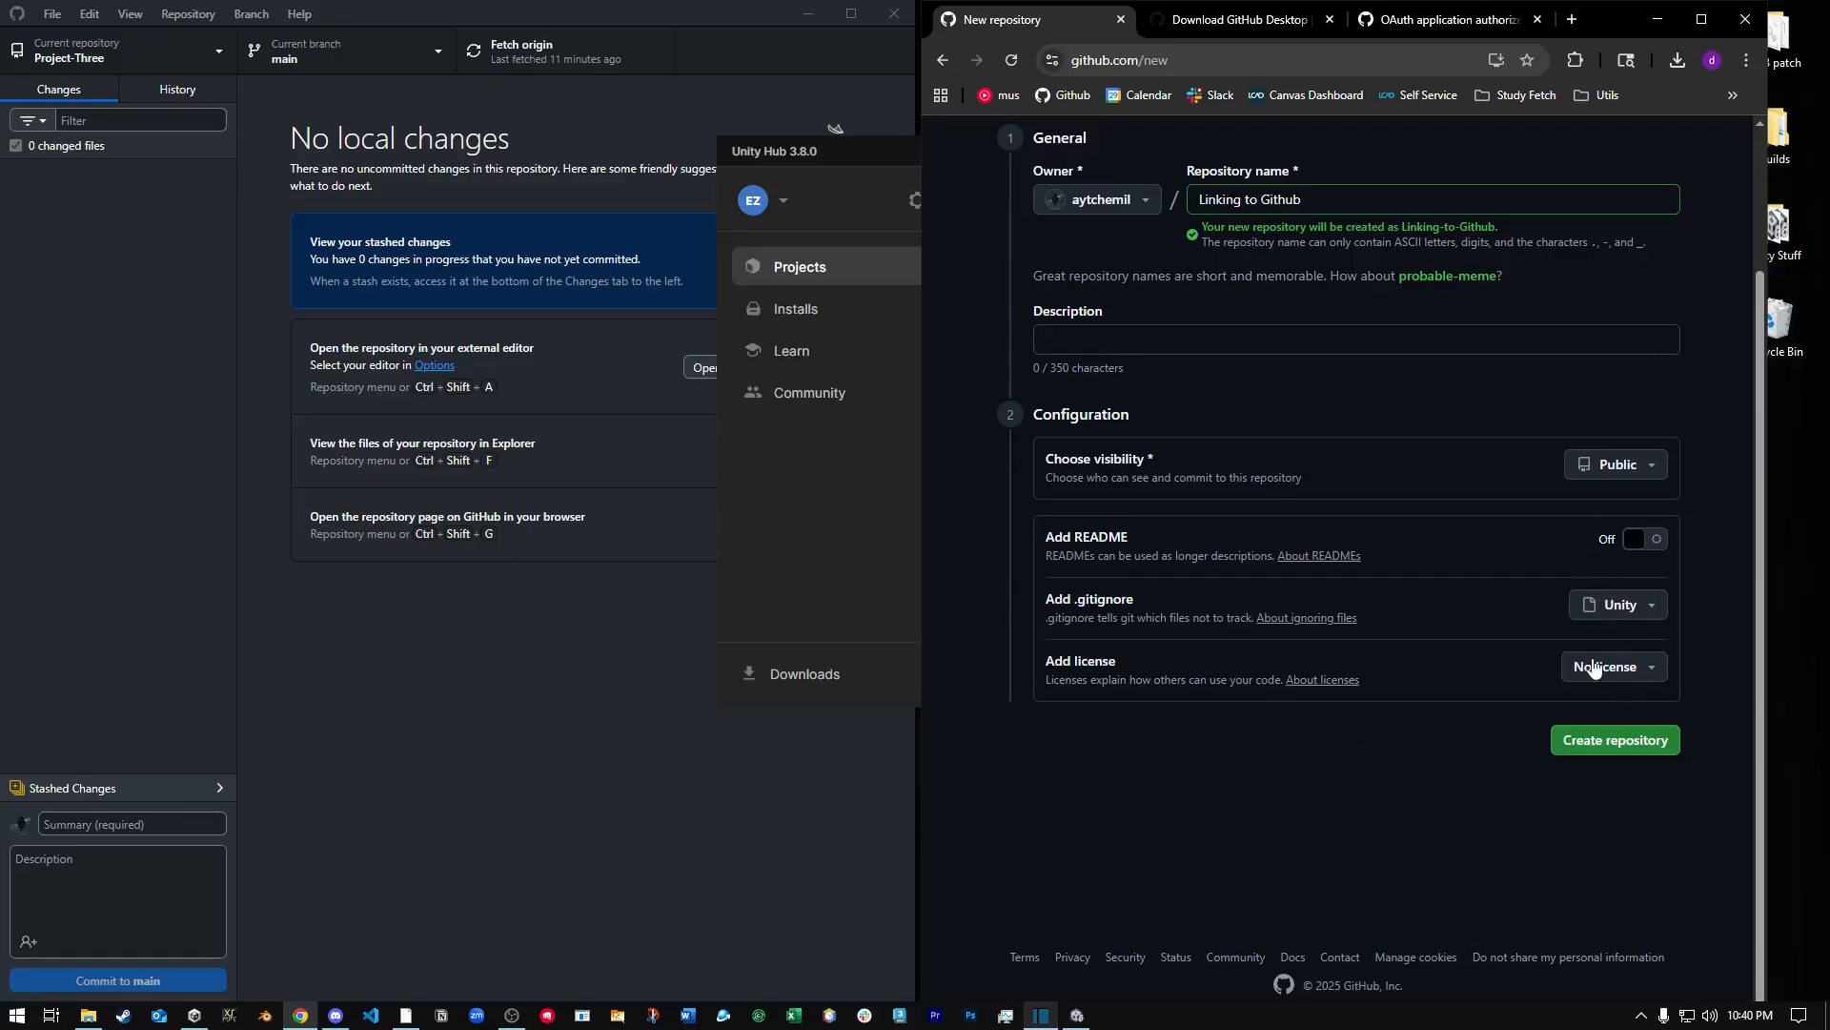
pyautogui.scroll(1, 1571, 805)
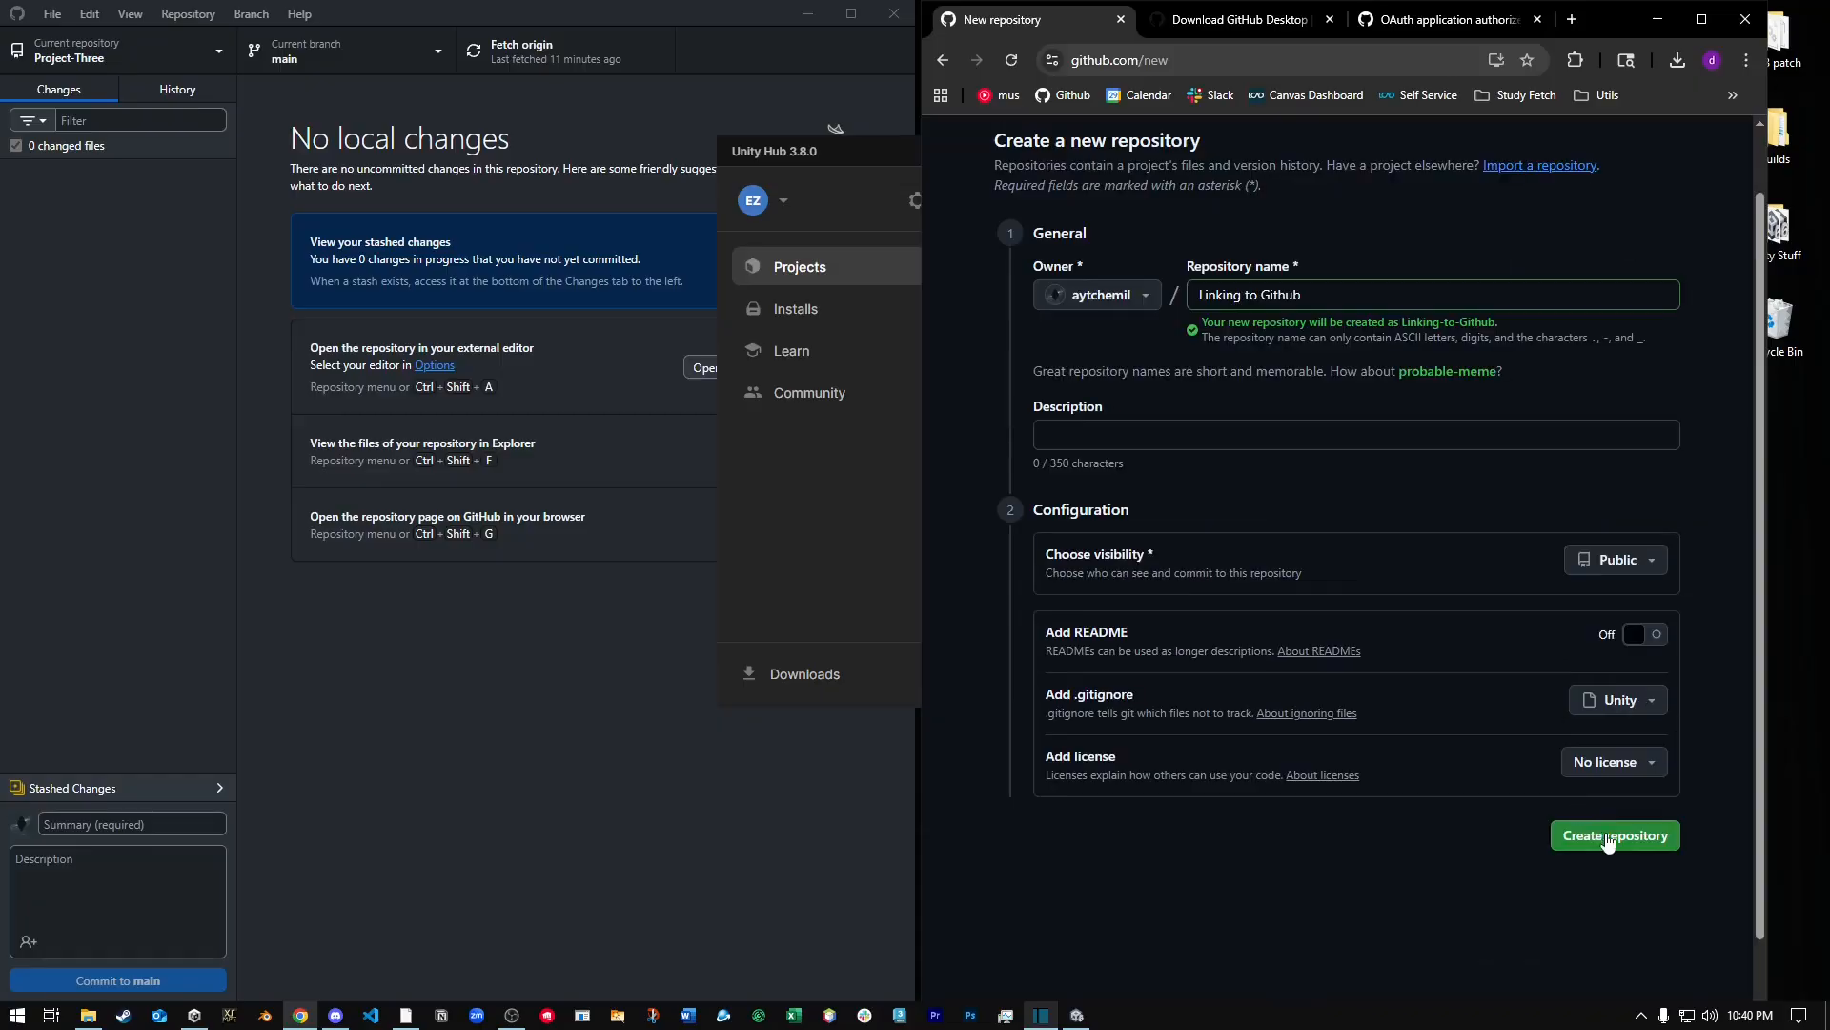
pyautogui.click(1614, 835)
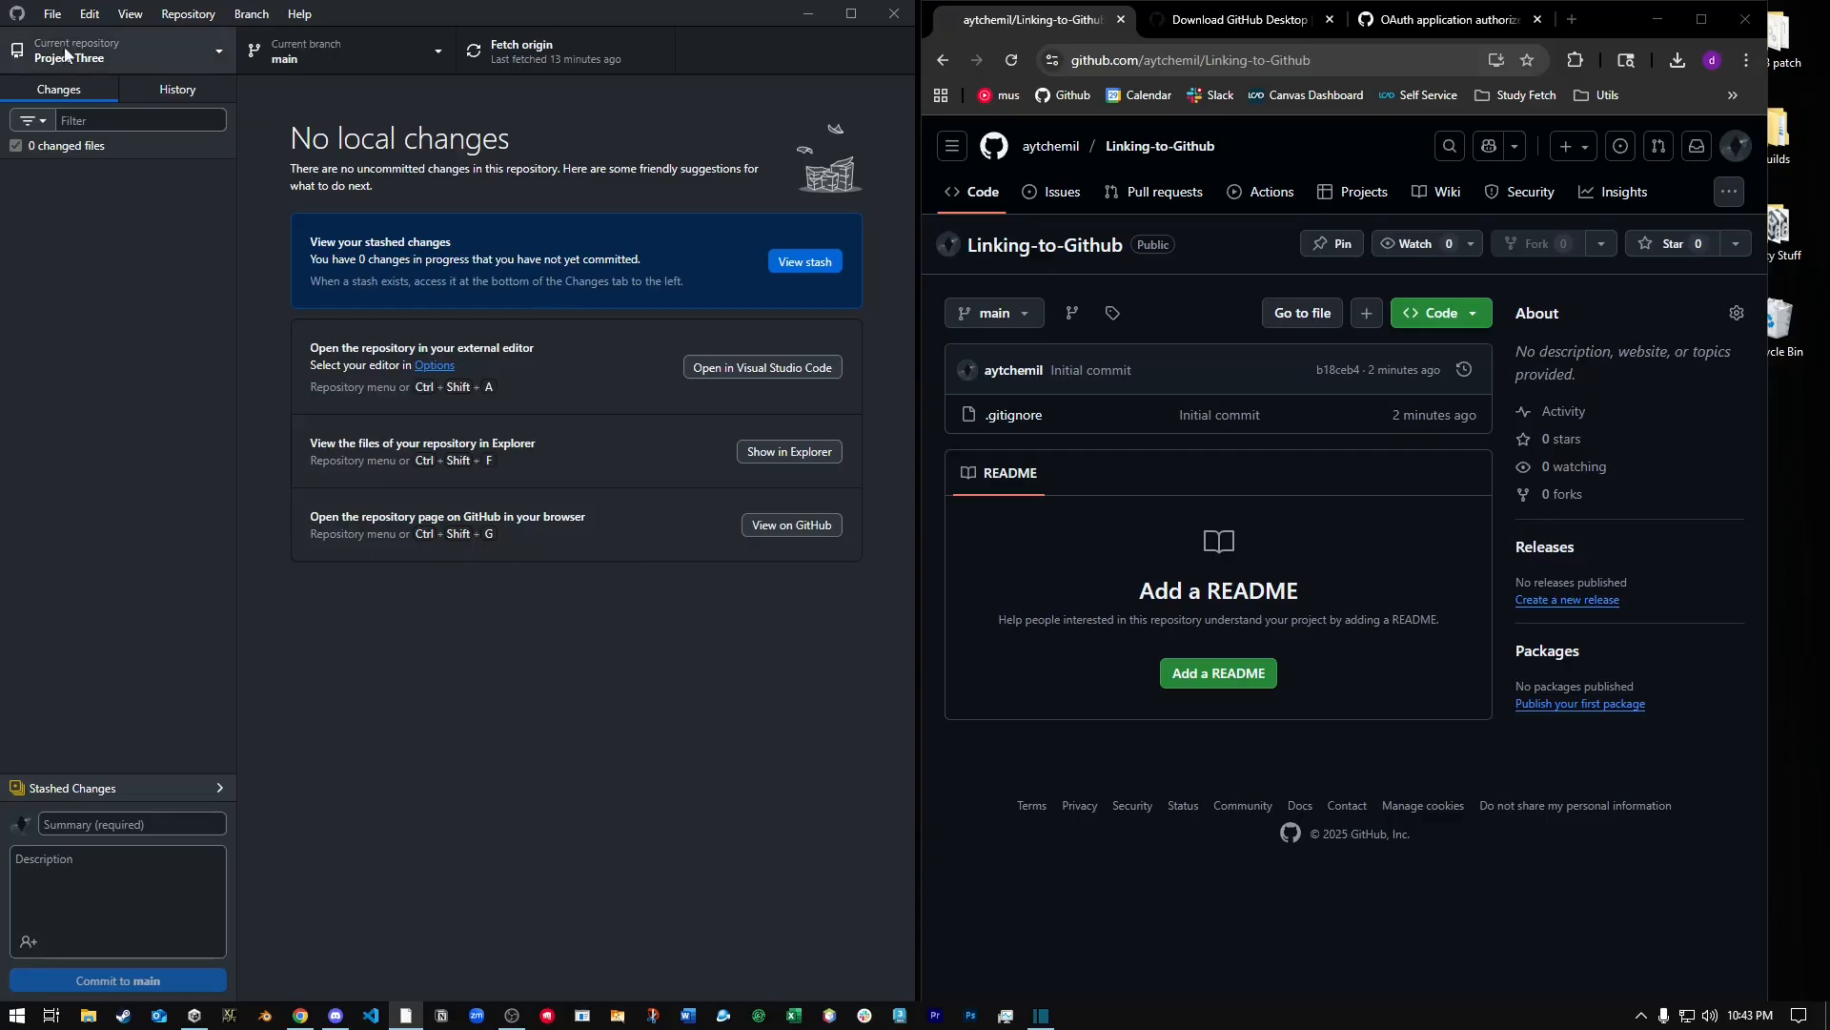
# Start cloning a repository and choose Linking-to-Github from the GitHub.com repositories.
pyautogui.click(54, 21)
pyautogui.click(71, 112)
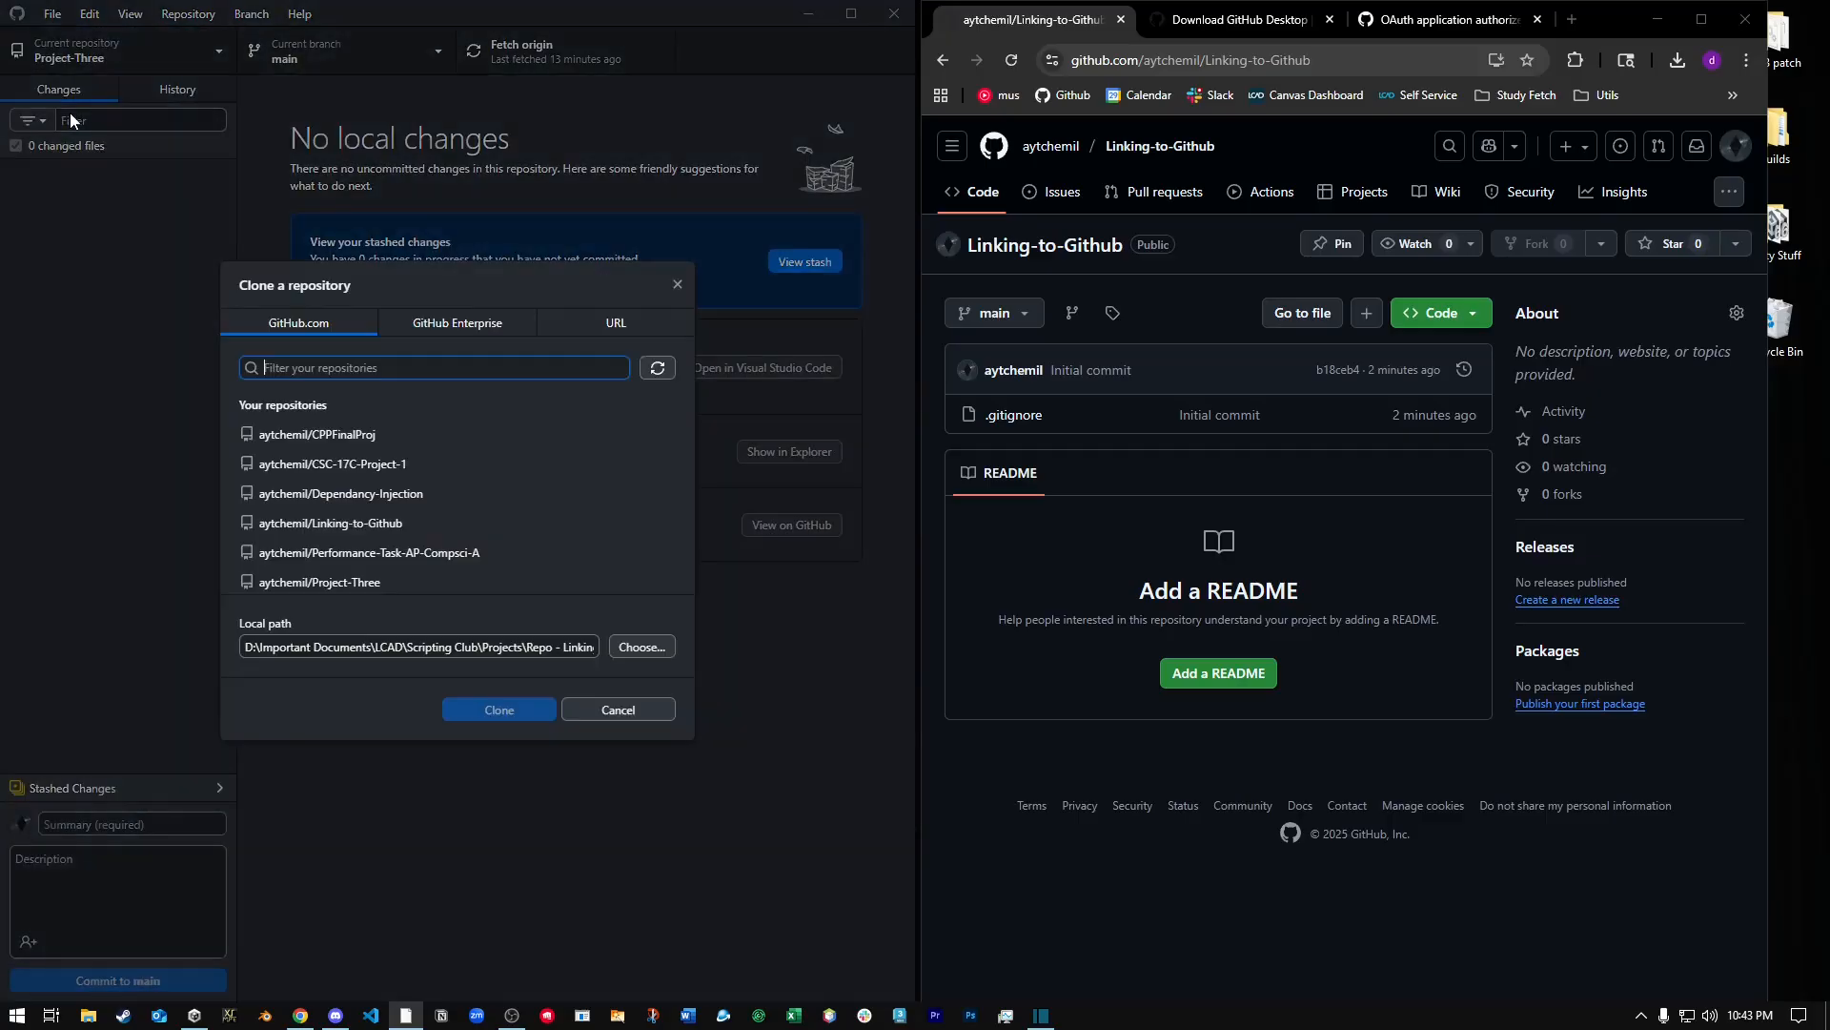
pyautogui.click(366, 523)
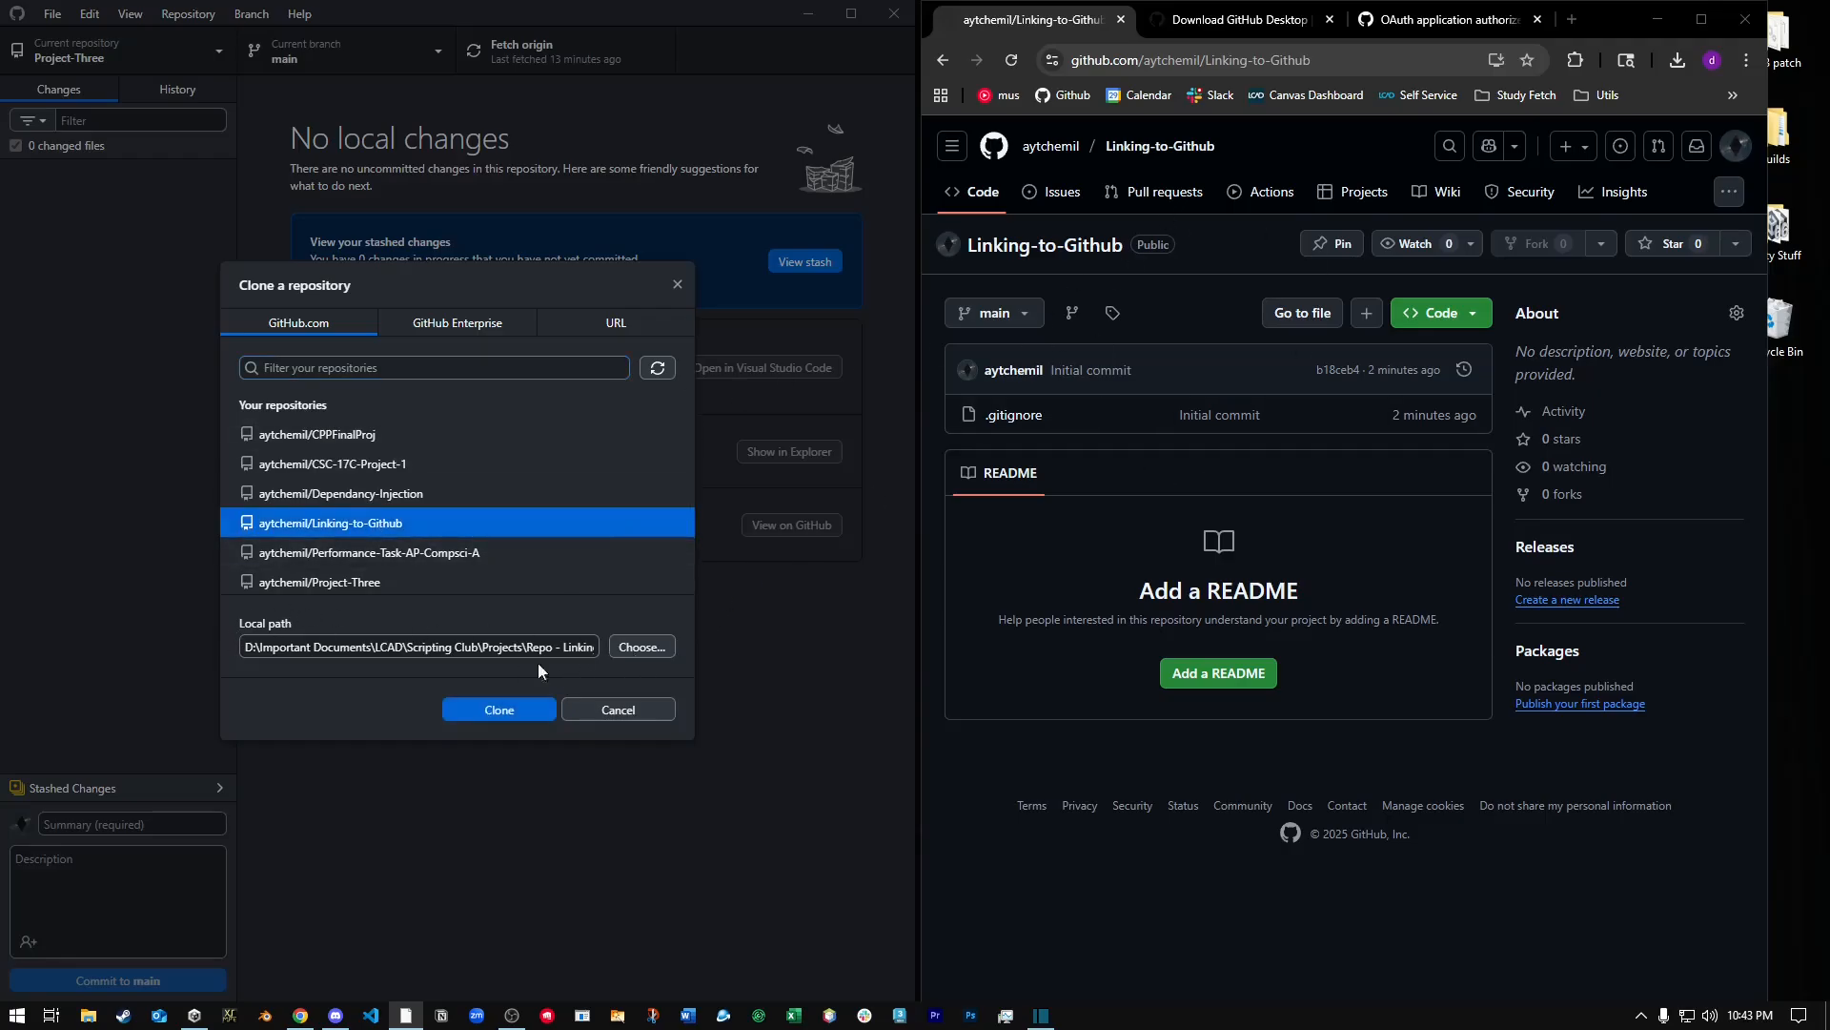
# Browse for the clone's local path to the Projects folder within D:\Important Documents\LCAD\Scripting Club.
pyautogui.click(638, 648)
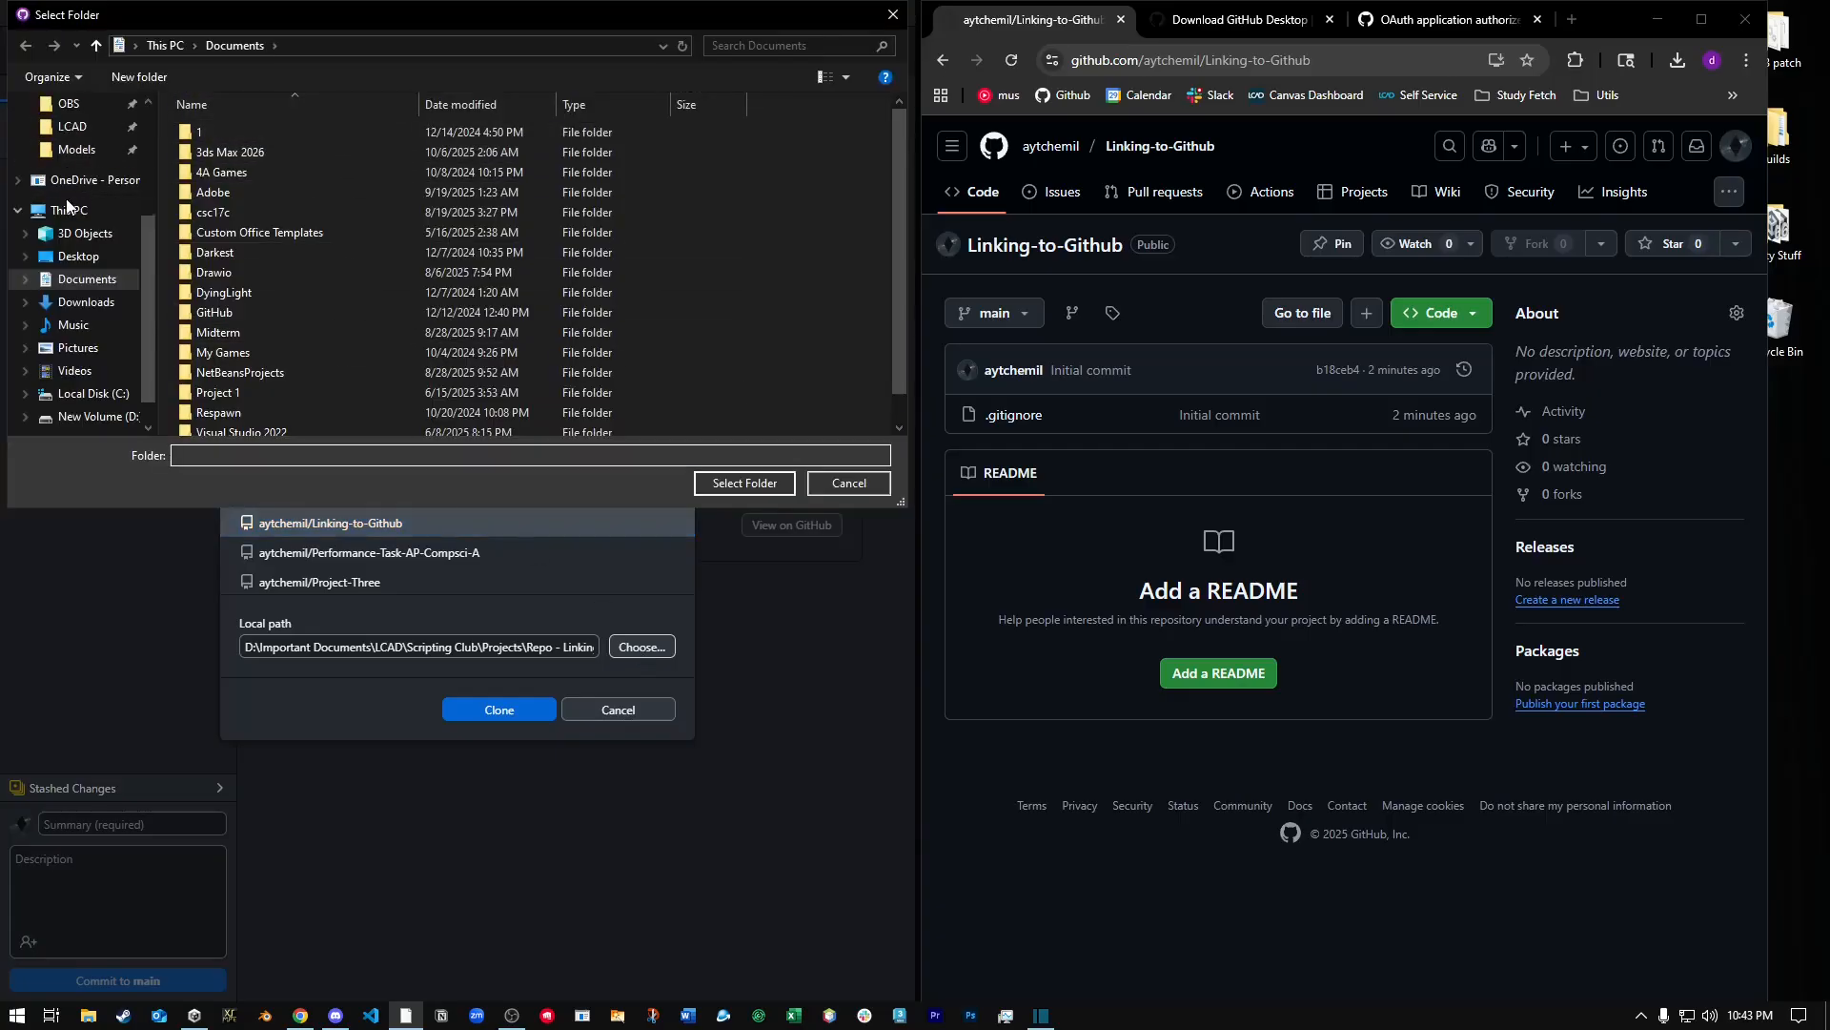
pyautogui.click(74, 200)
pyautogui.doubleClick(291, 250)
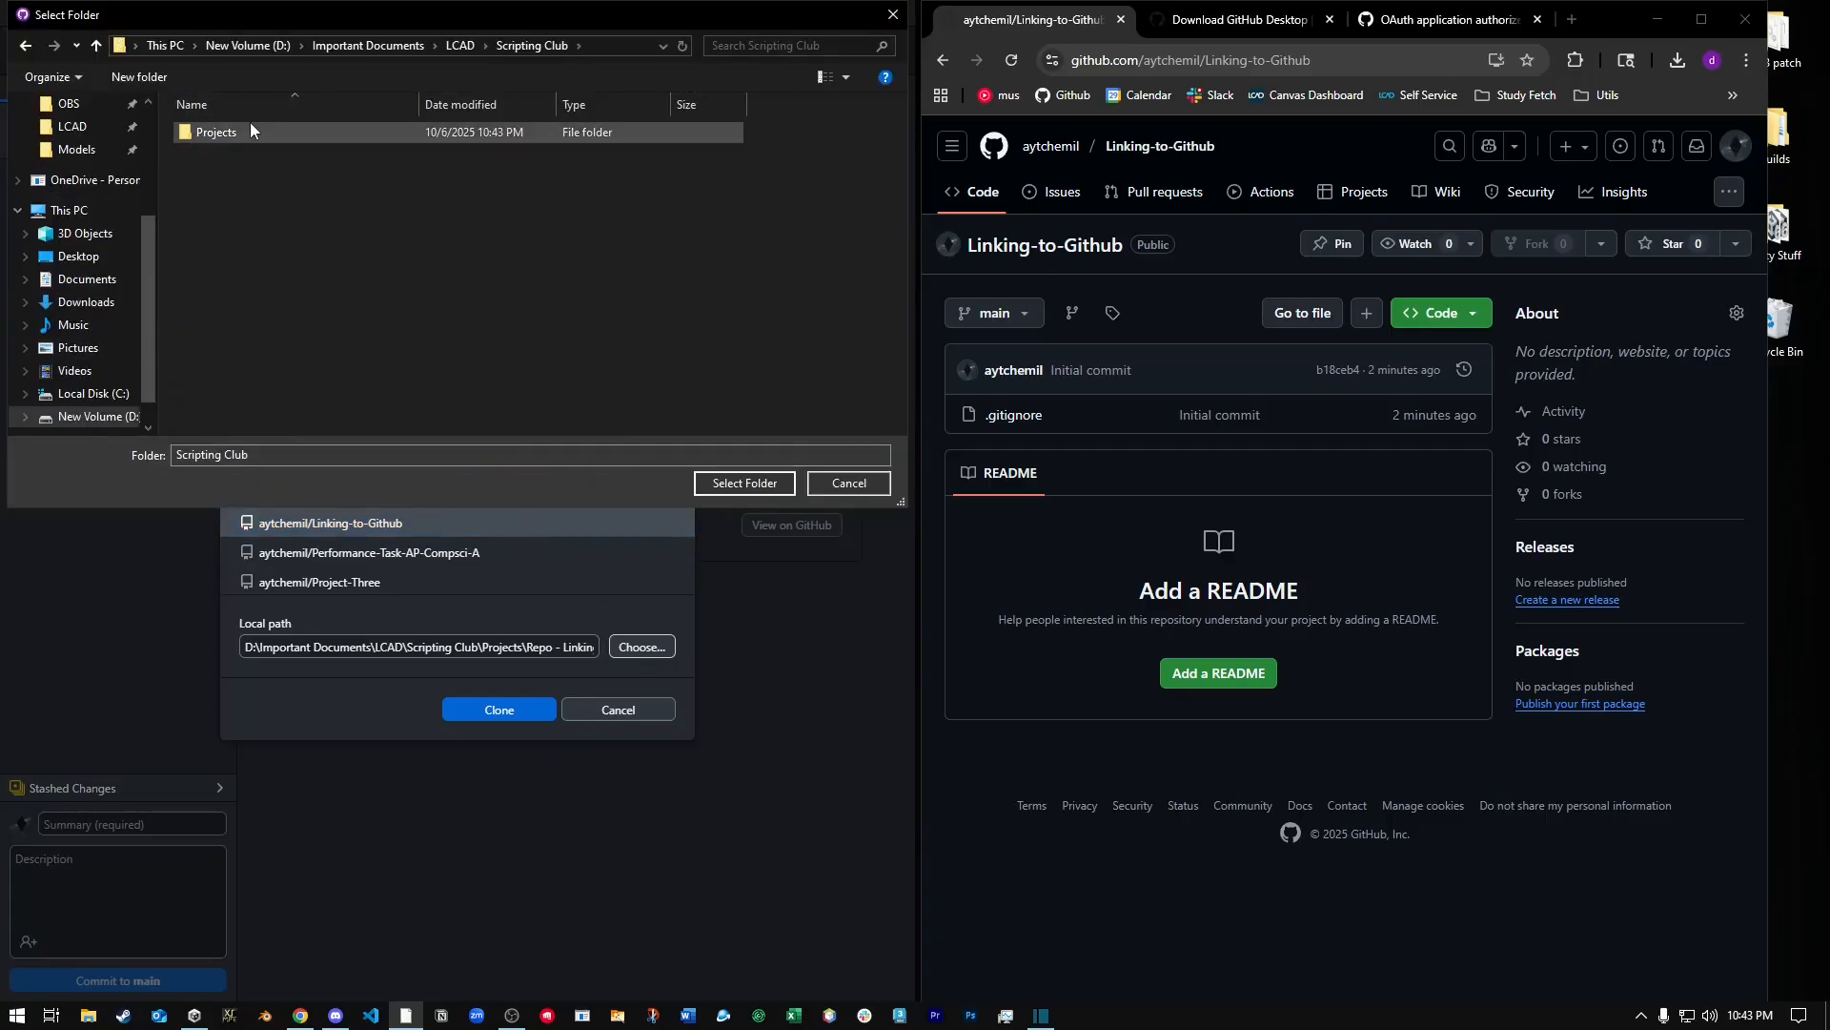
pyautogui.click(220, 131)
pyautogui.doubleClick(220, 132)
pyautogui.click(300, 138)
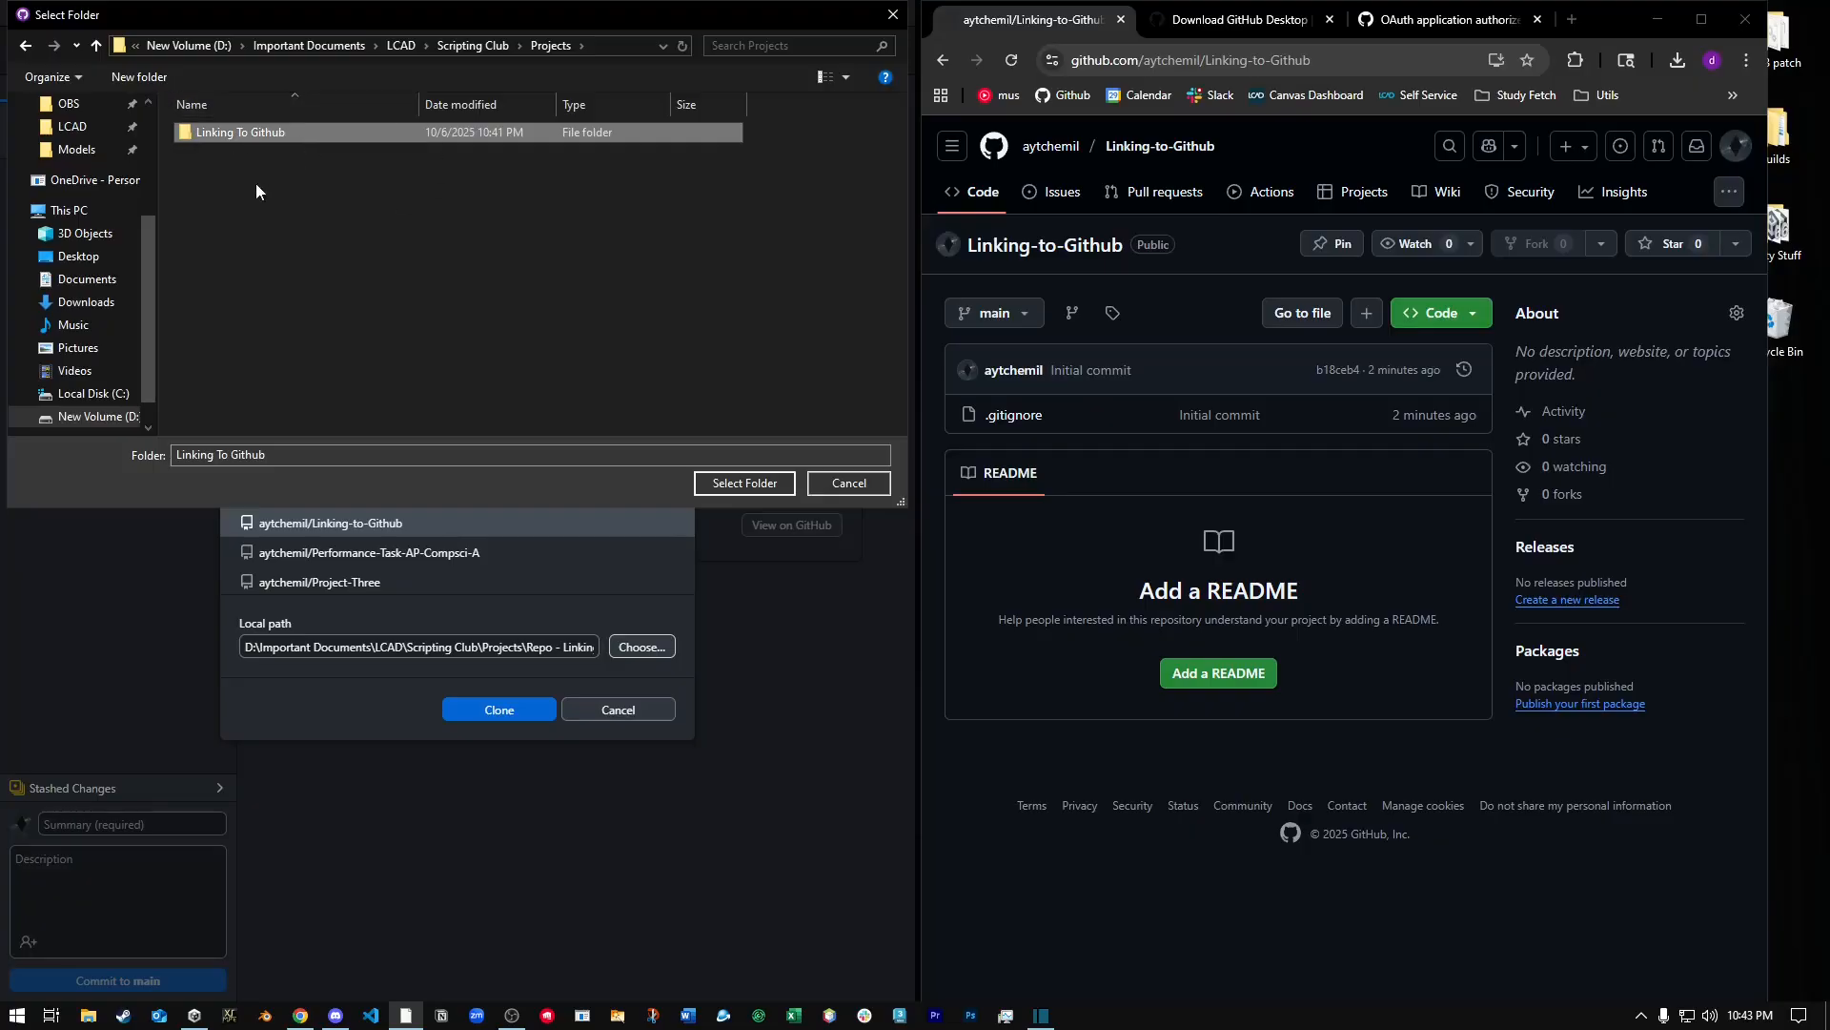
pyautogui.doubleClick(266, 137)
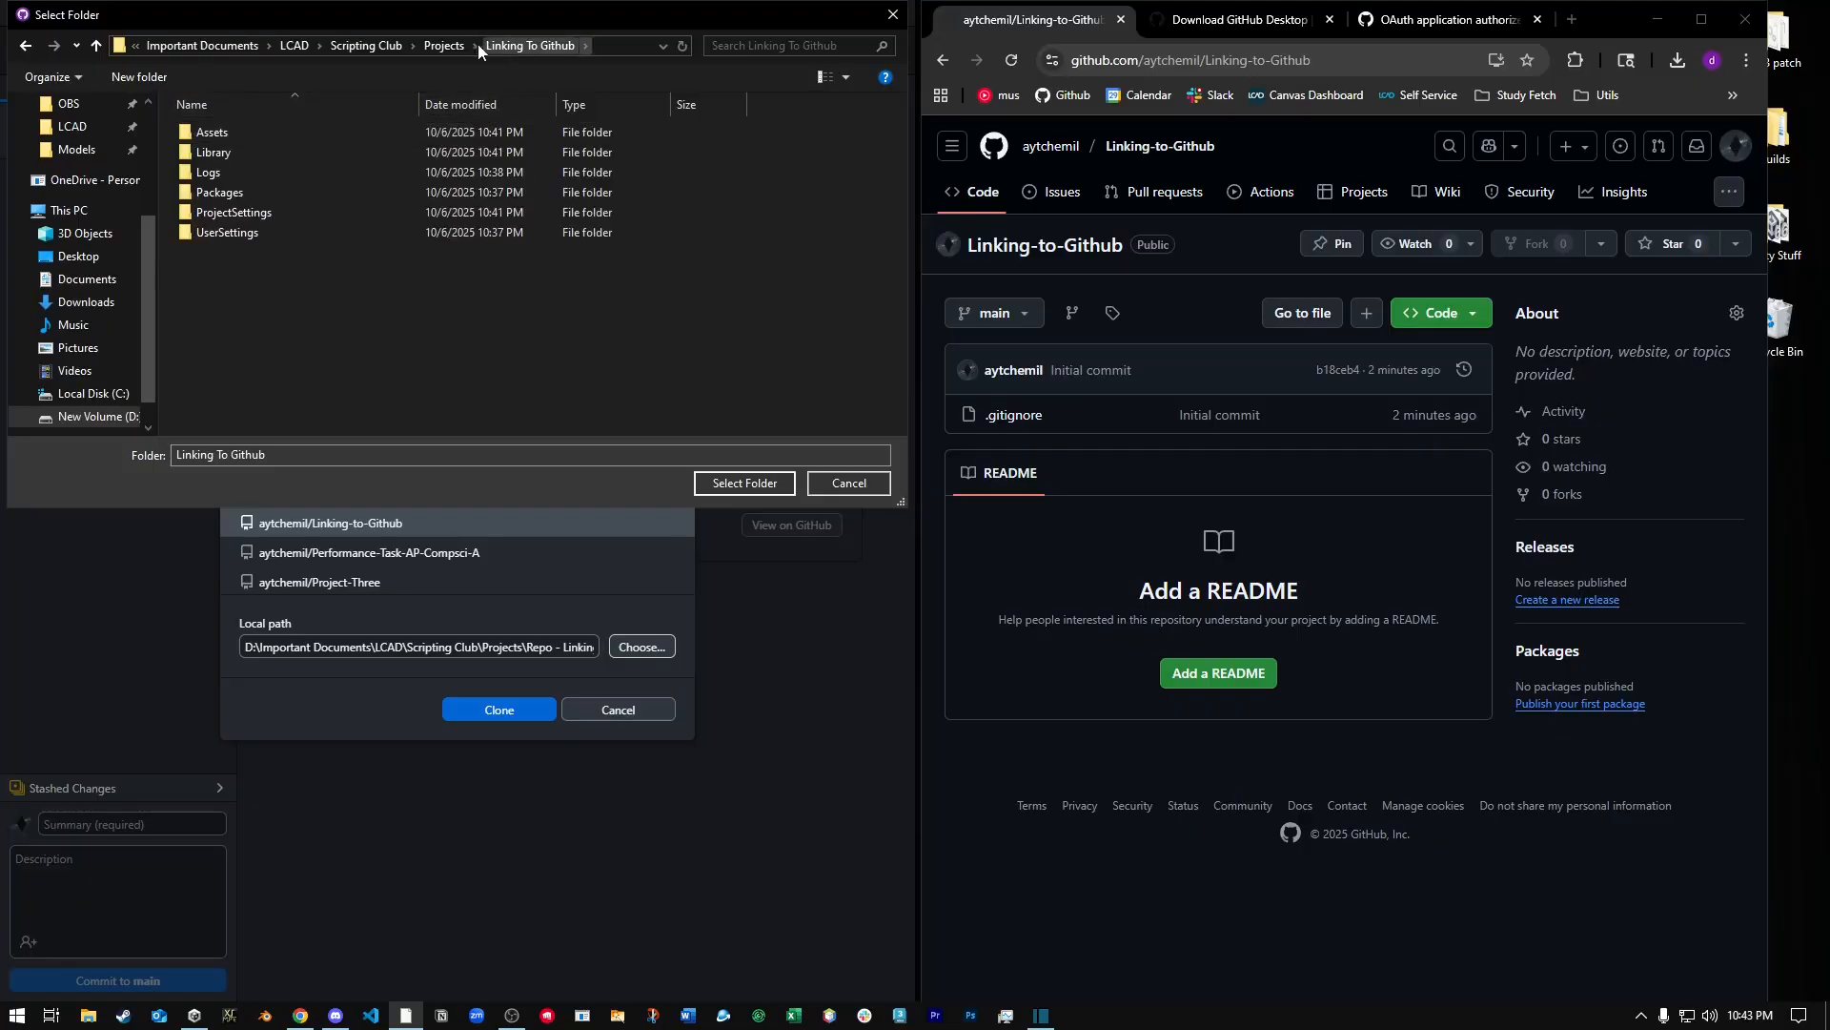
pyautogui.click(448, 45)
# Create a folder named Repo - Linking to Github inside Projects and clone the repository into it.
pyautogui.rightClick(272, 163)
pyautogui.moveTo(335, 480)
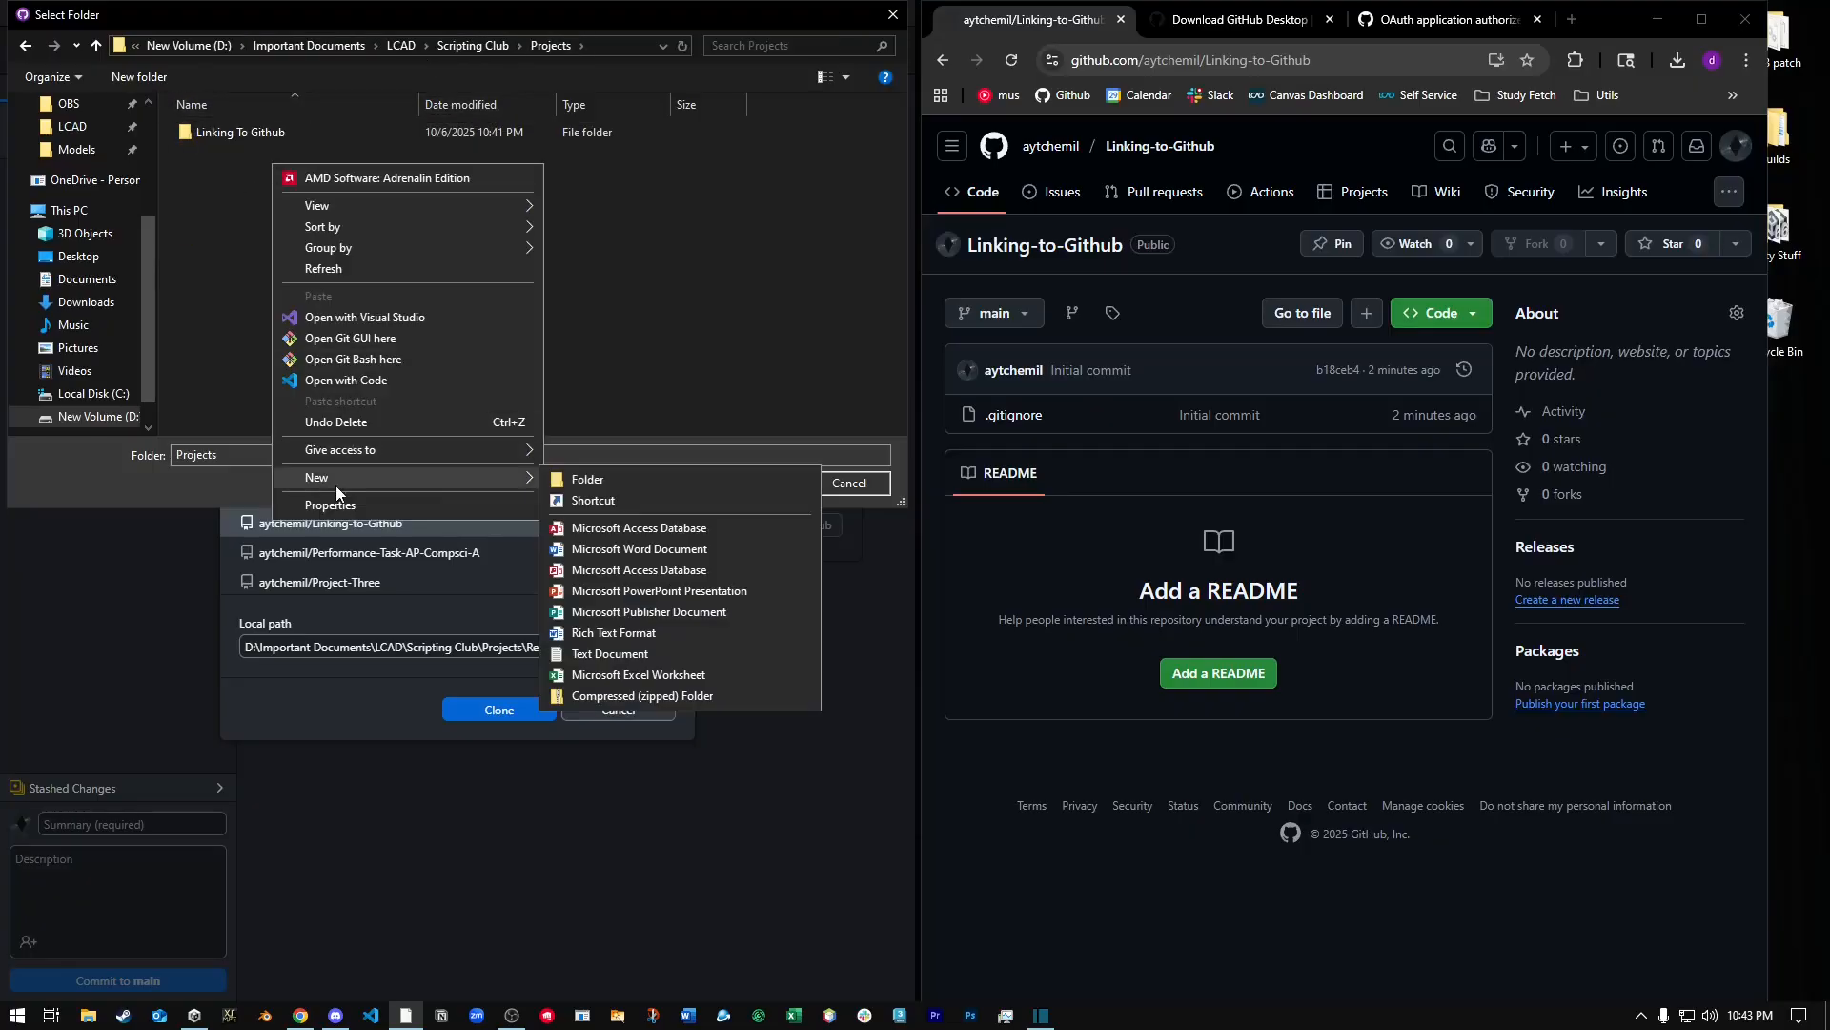
pyautogui.click(646, 484)
pyautogui.write('Repo - ')
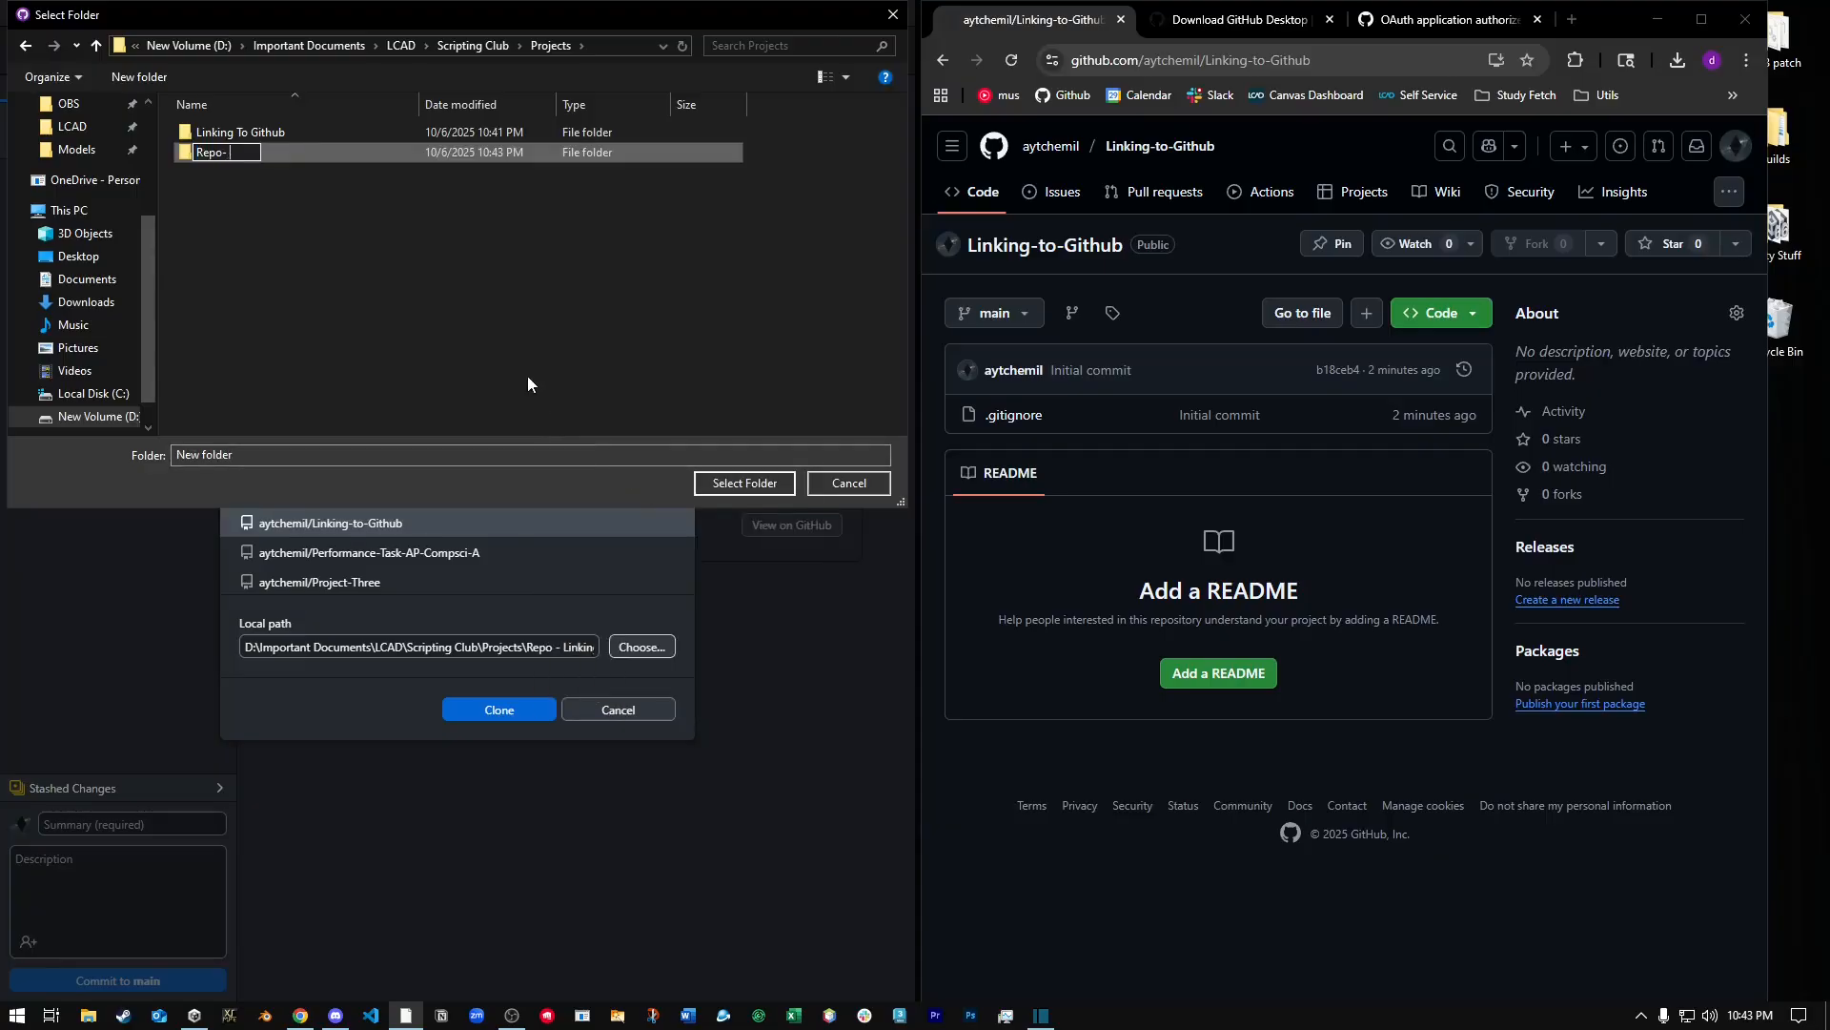
pyautogui.write('Linking to Gitjhu')
pyautogui.press('BackSpace')
pyautogui.press('BackSpace')
pyautogui.press('BackSpace')
pyautogui.write('hub')
pyautogui.press('Return')
pyautogui.press('Return')
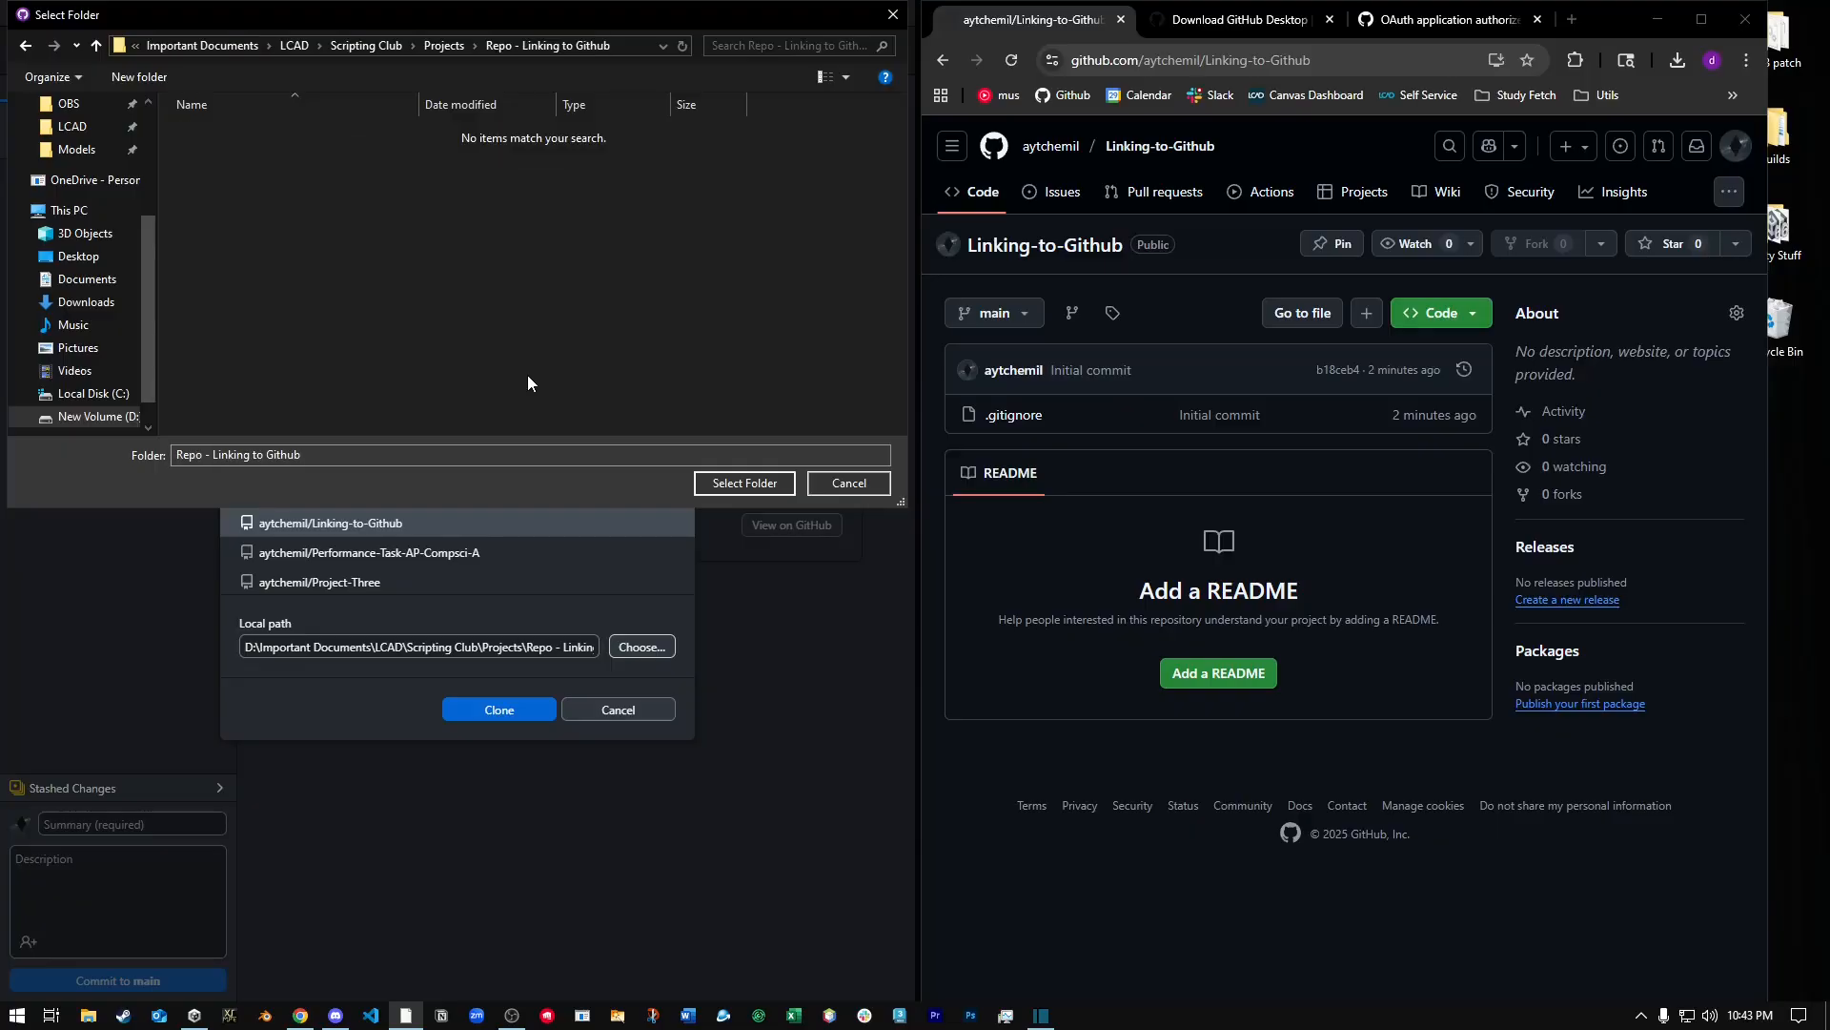
pyautogui.click(762, 484)
pyautogui.click(494, 711)
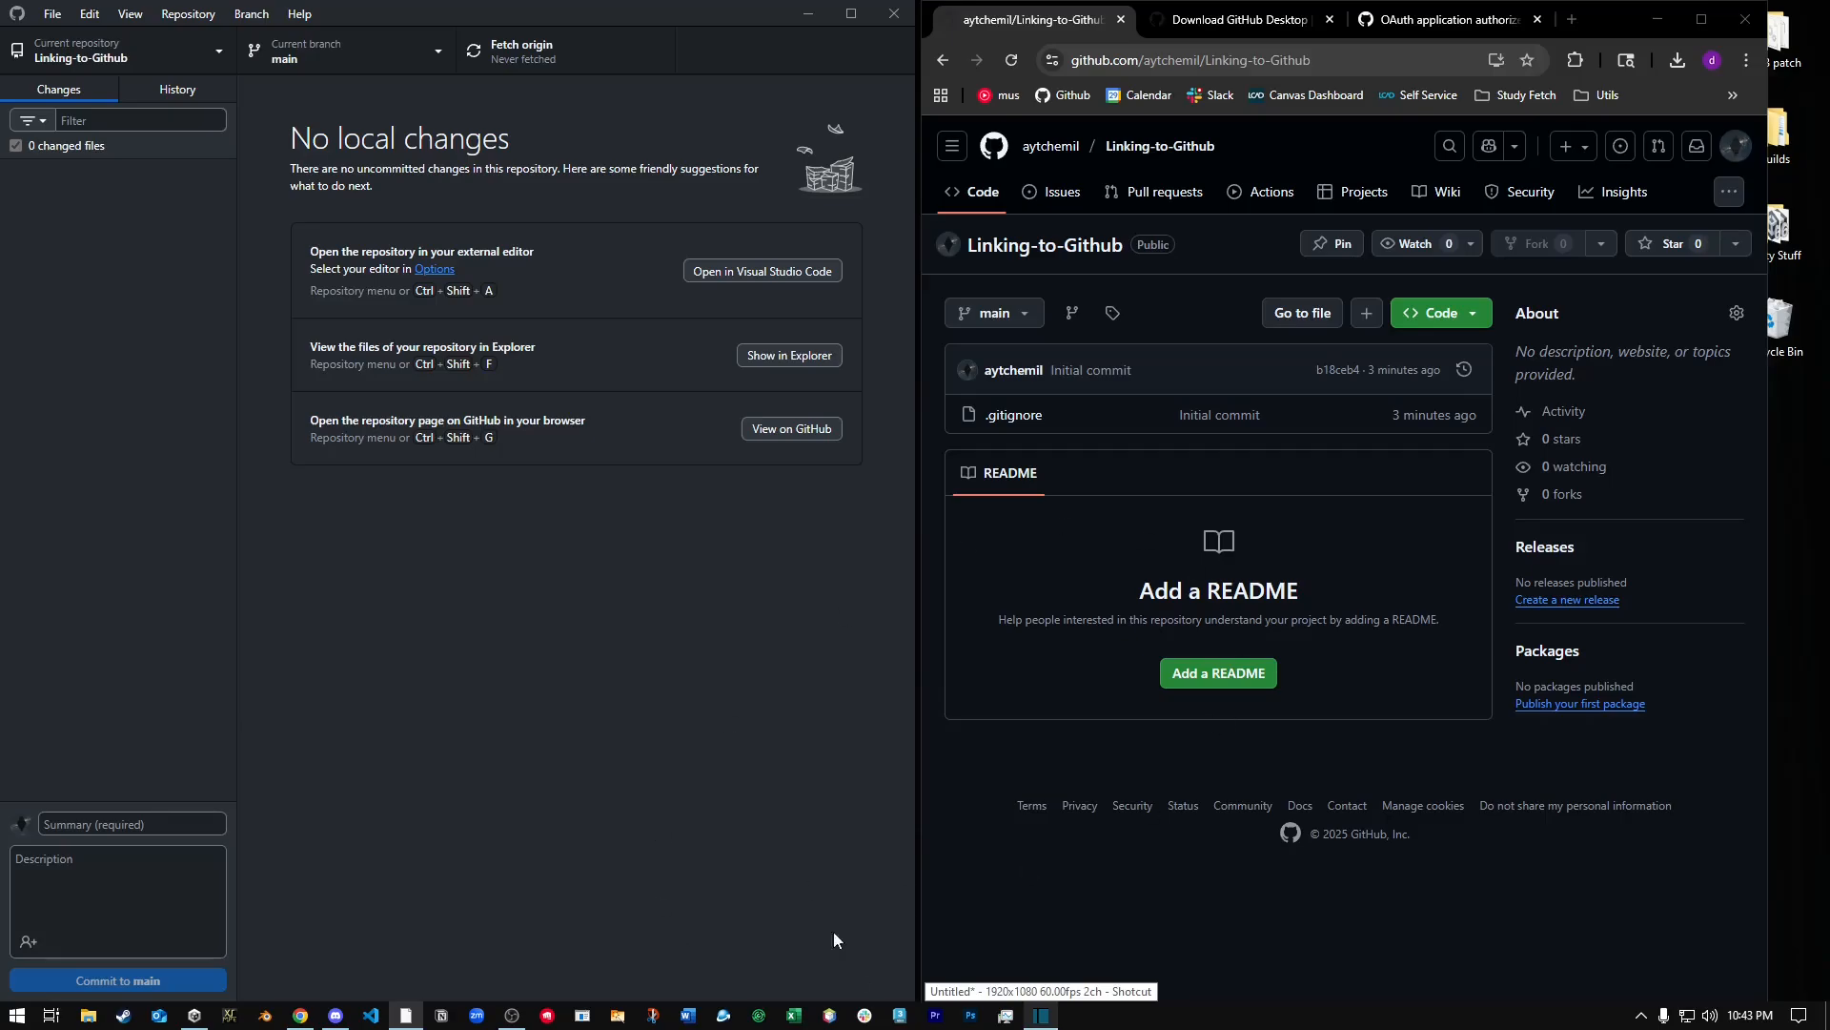
# Switch to File Explorer and open the Unity project folder Linking To Github under LCAD\Scripting Club\Projects.
pyautogui.click(195, 1016)
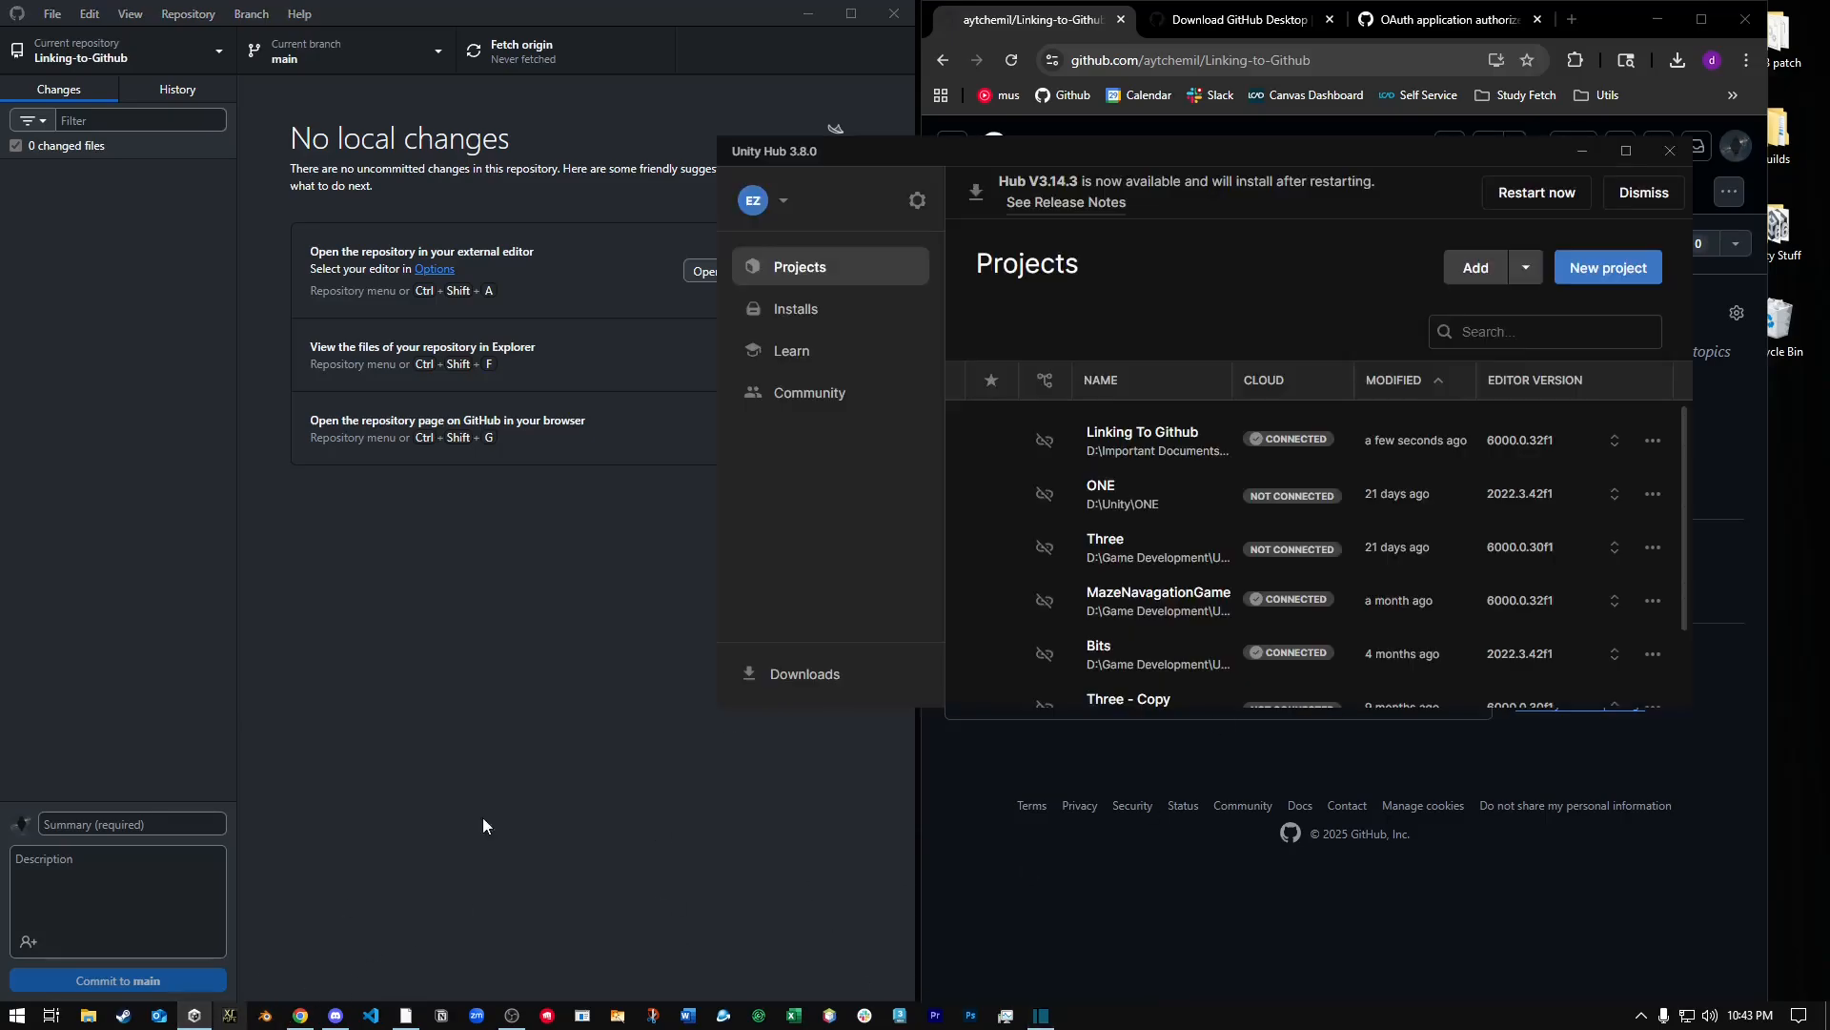
pyautogui.click(1669, 151)
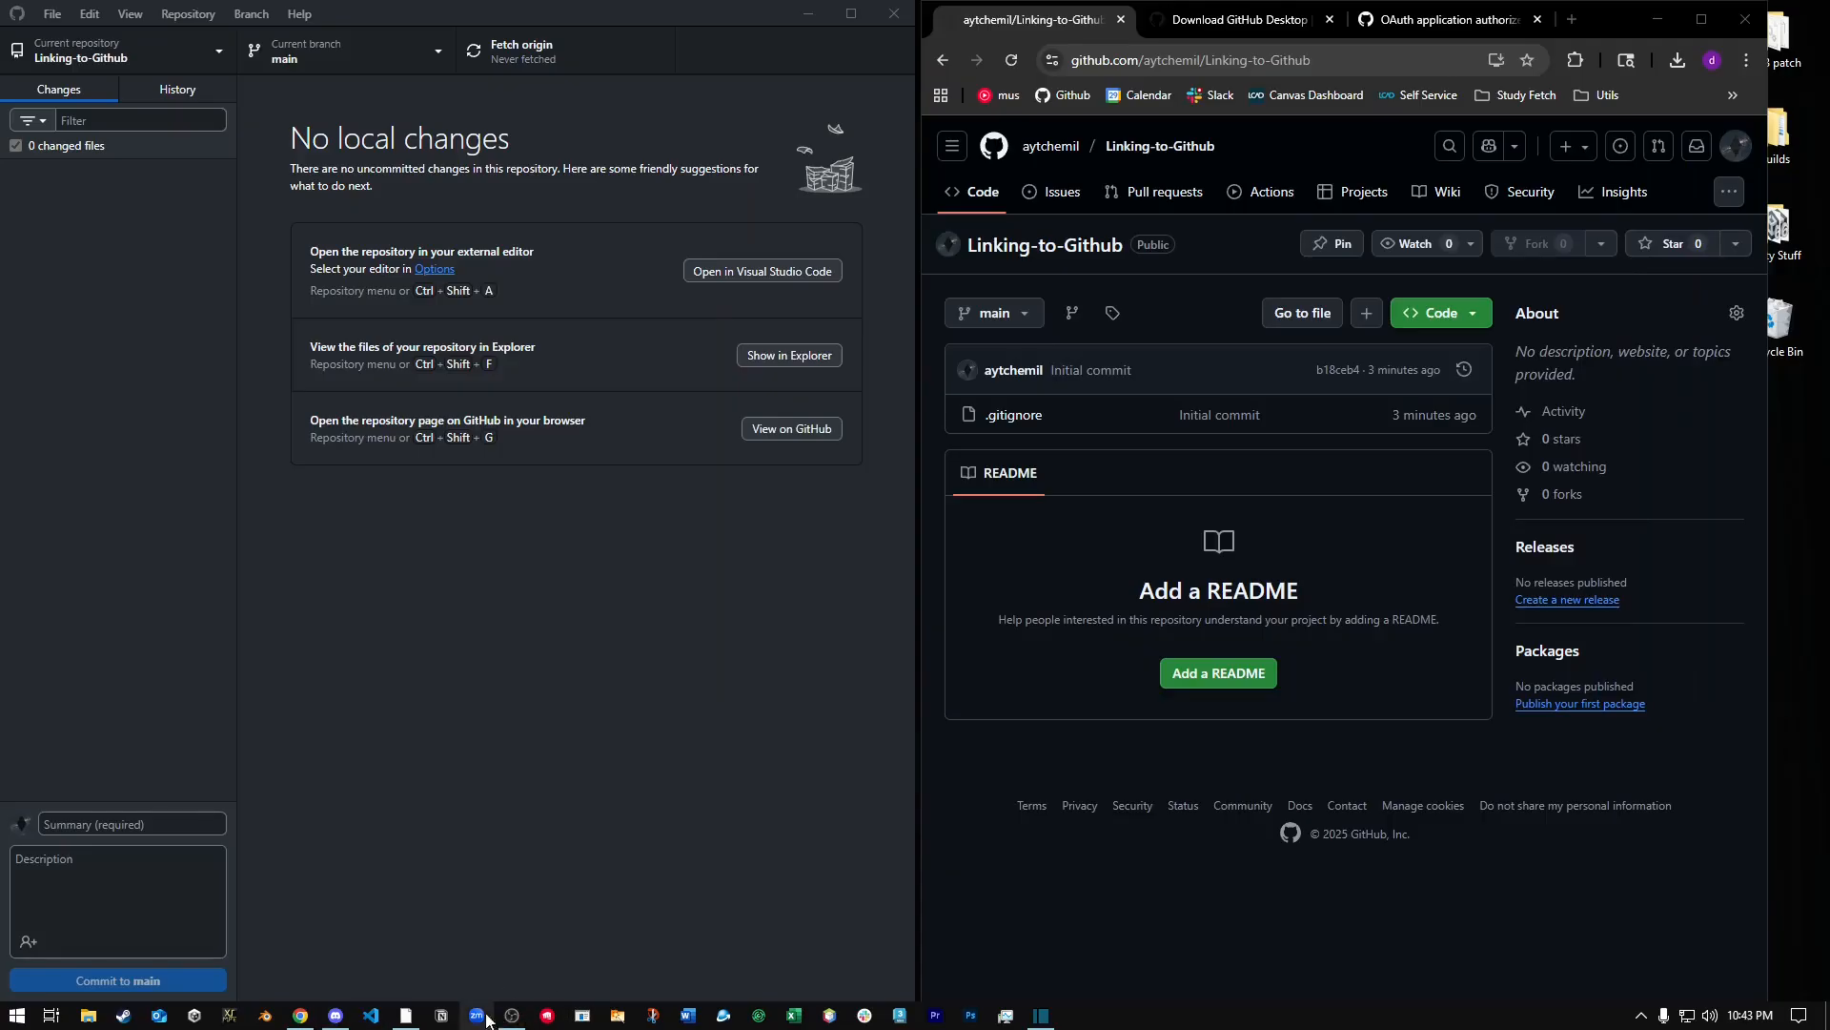
pyautogui.click(87, 1016)
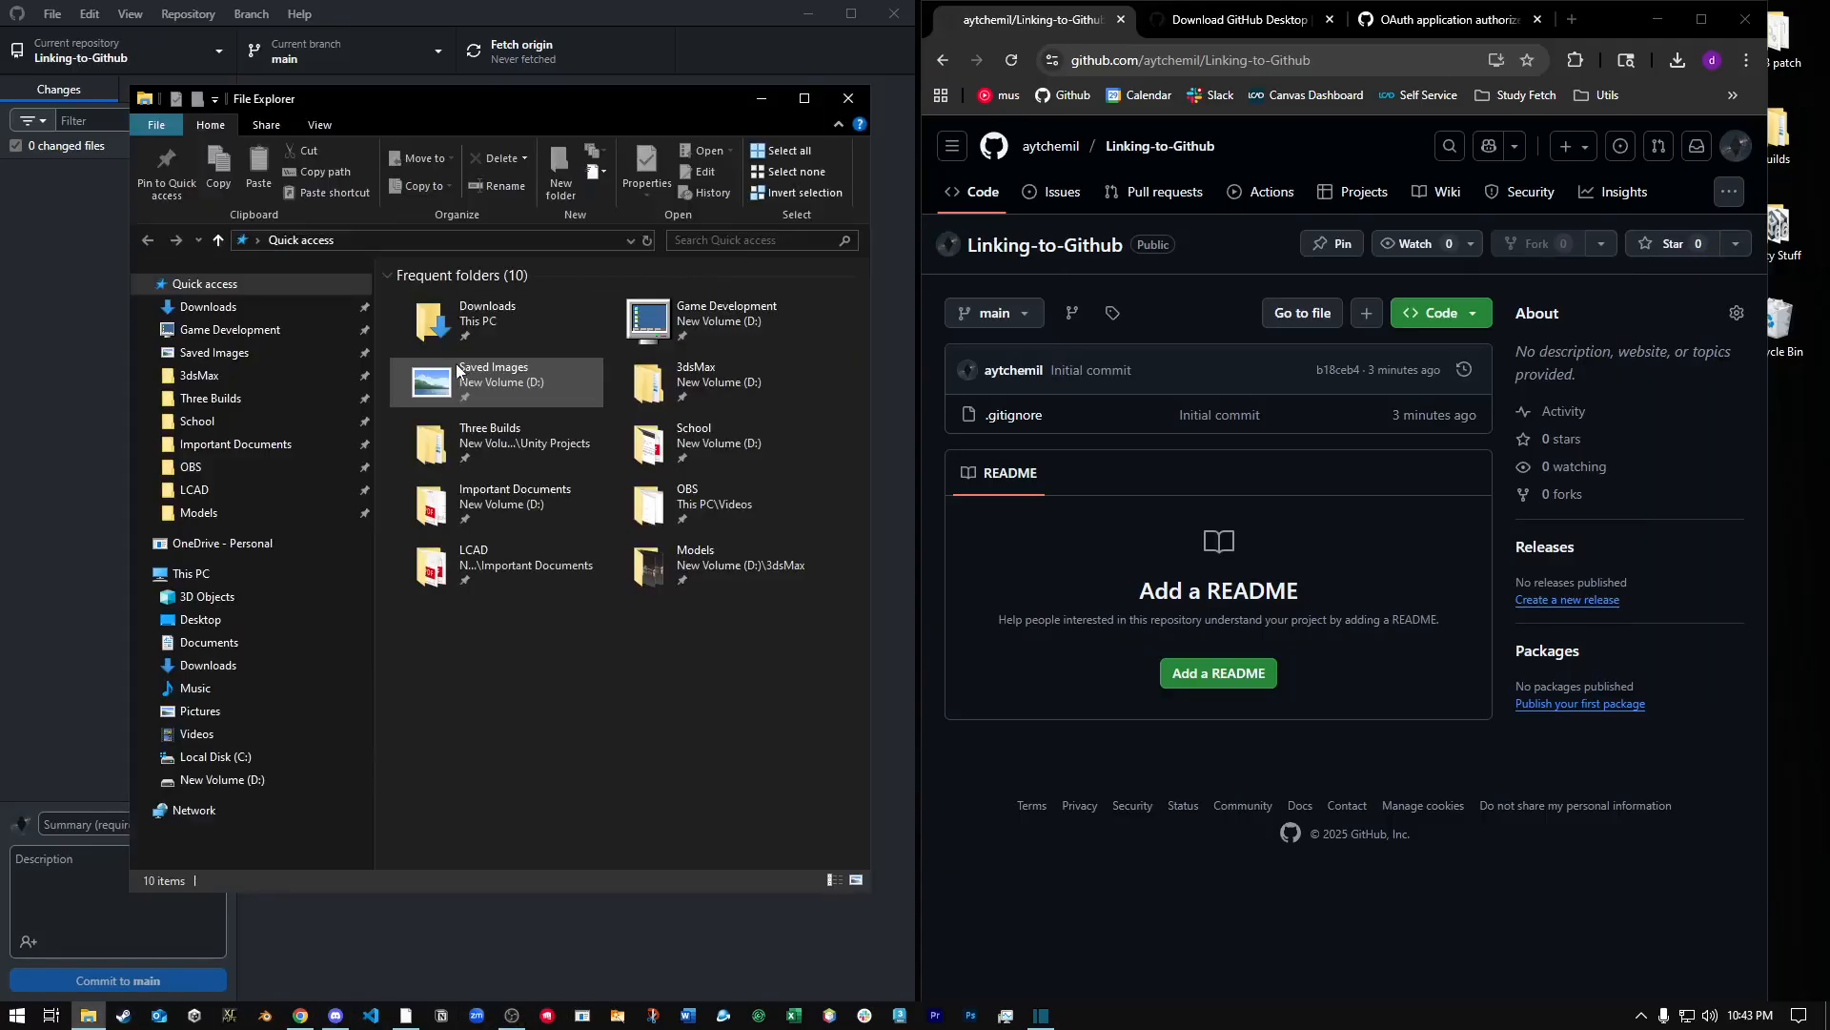
pyautogui.click(222, 464)
pyautogui.click(200, 489)
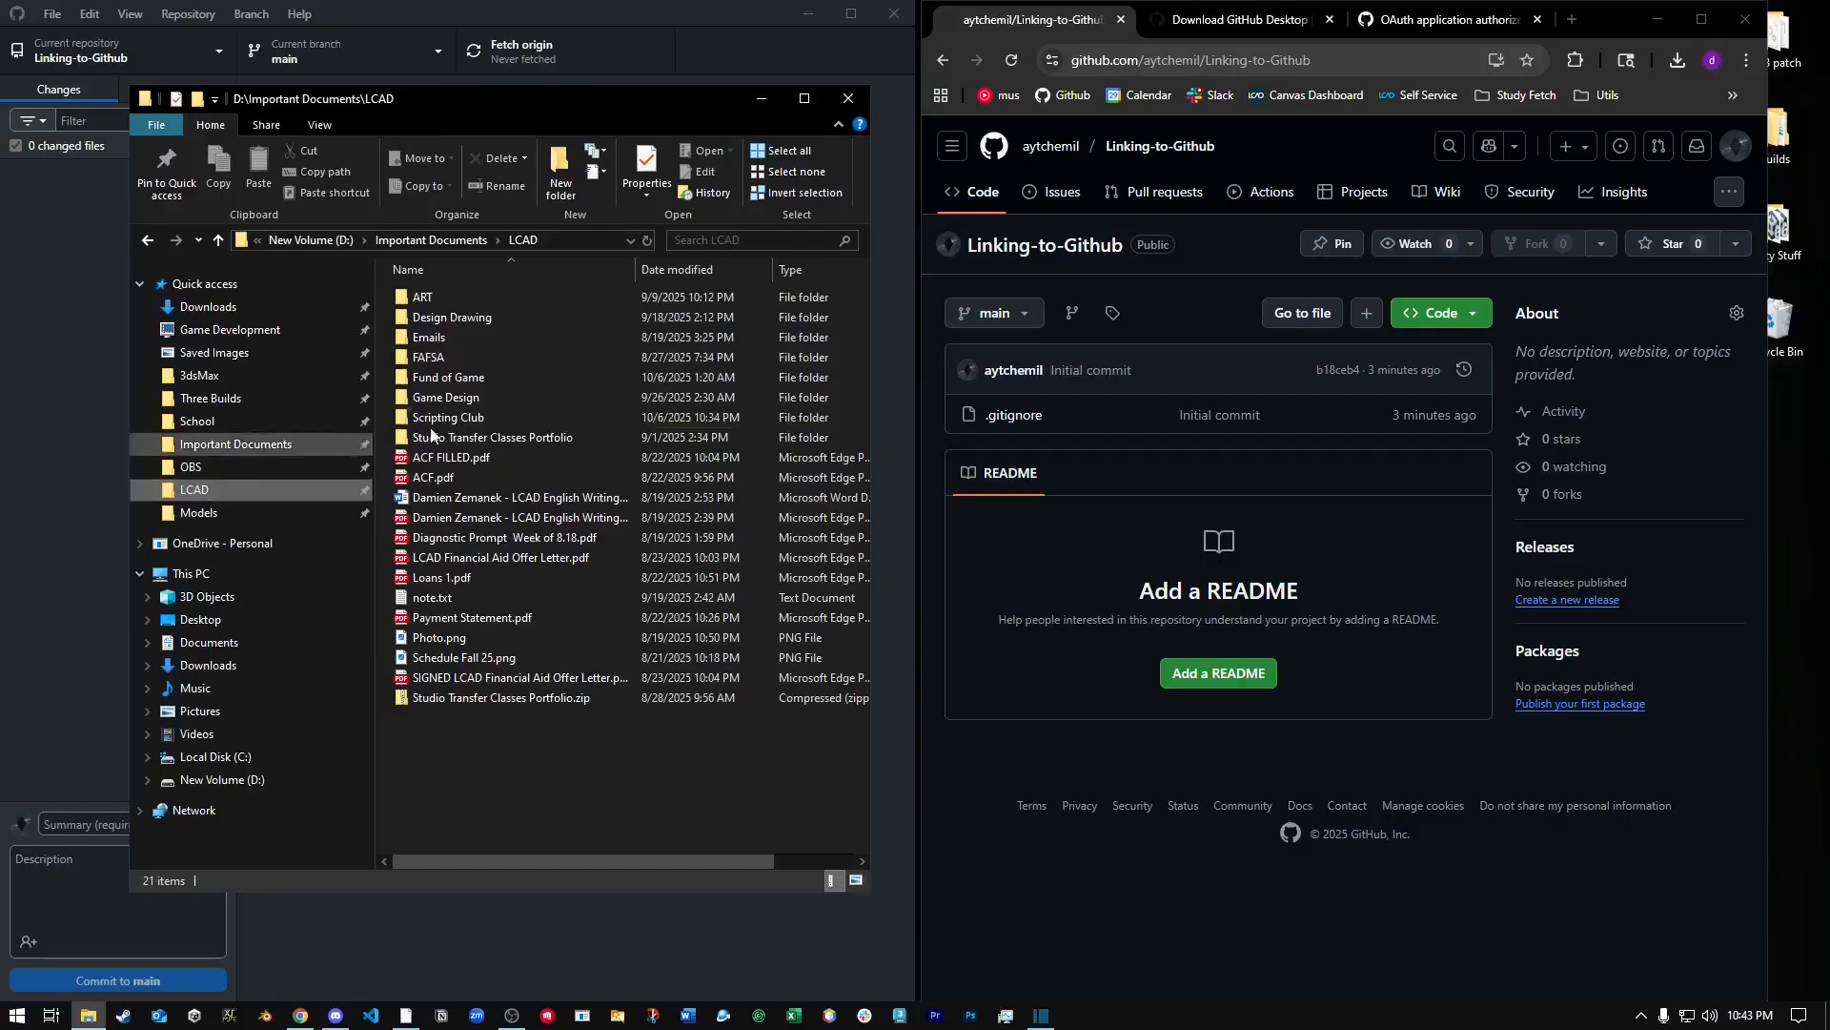
pyautogui.doubleClick(465, 419)
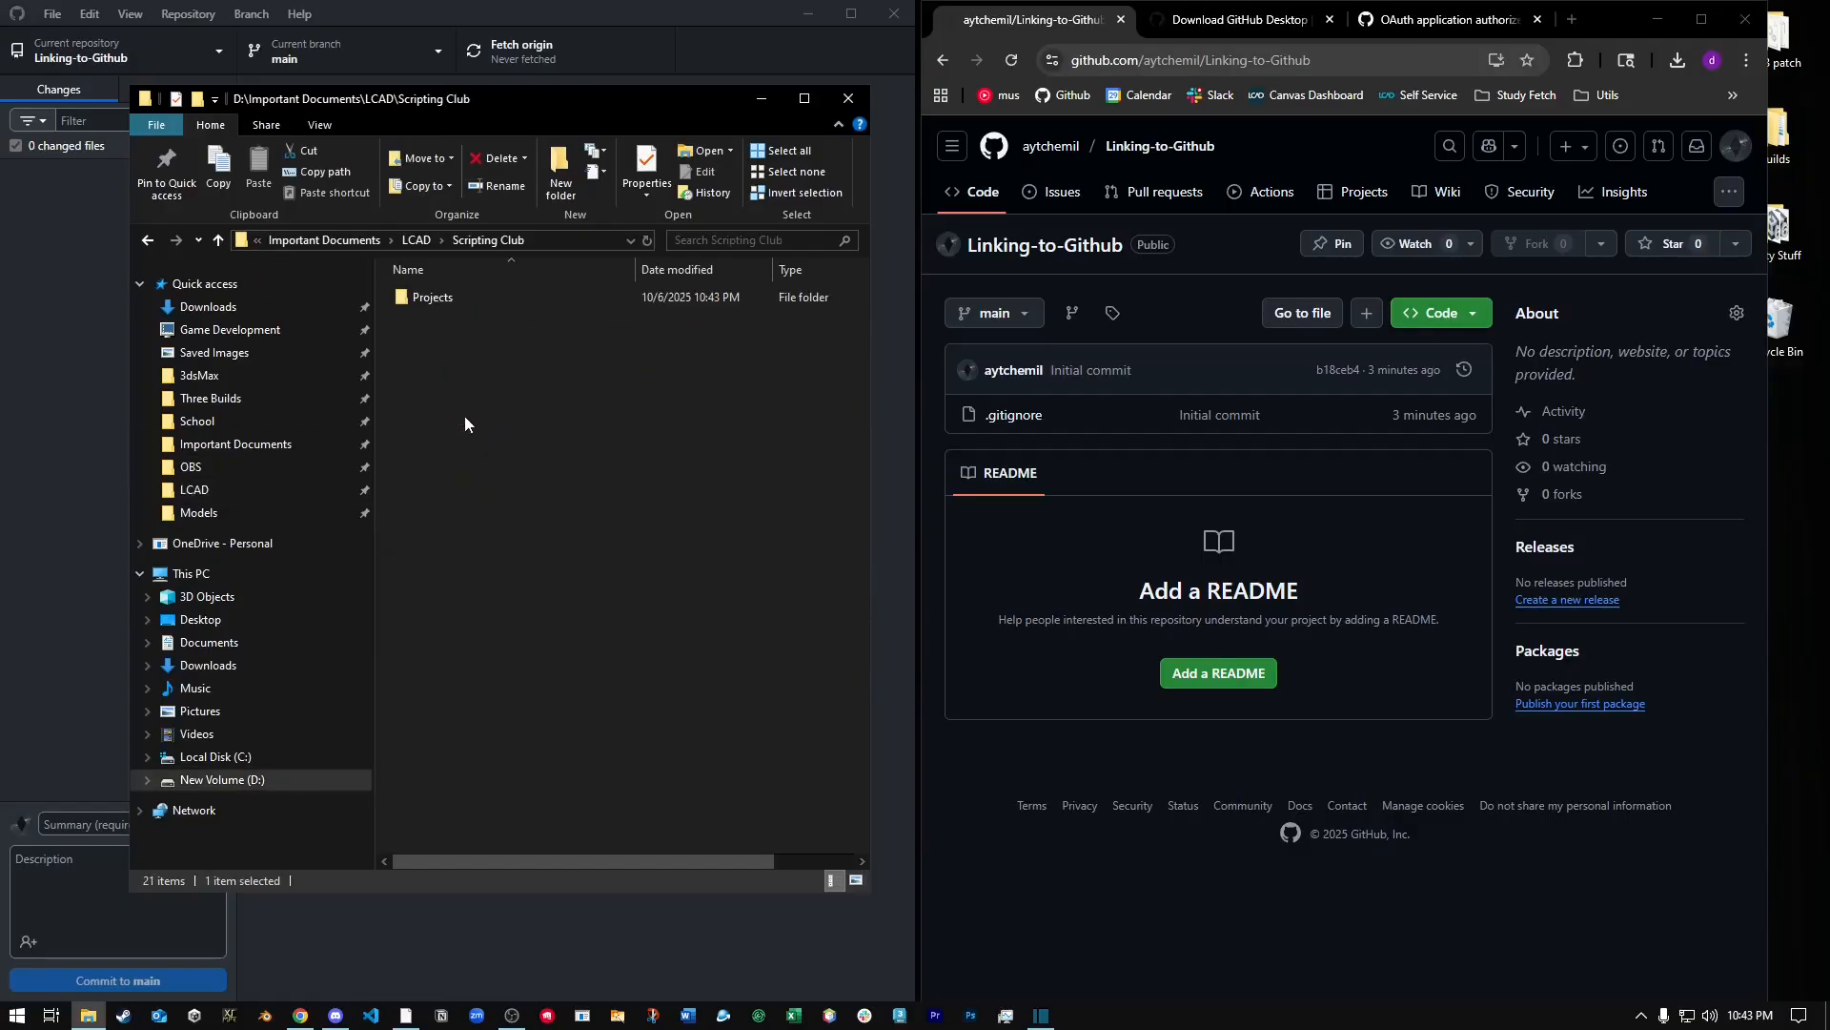
pyautogui.doubleClick(467, 303)
pyautogui.doubleClick(467, 303)
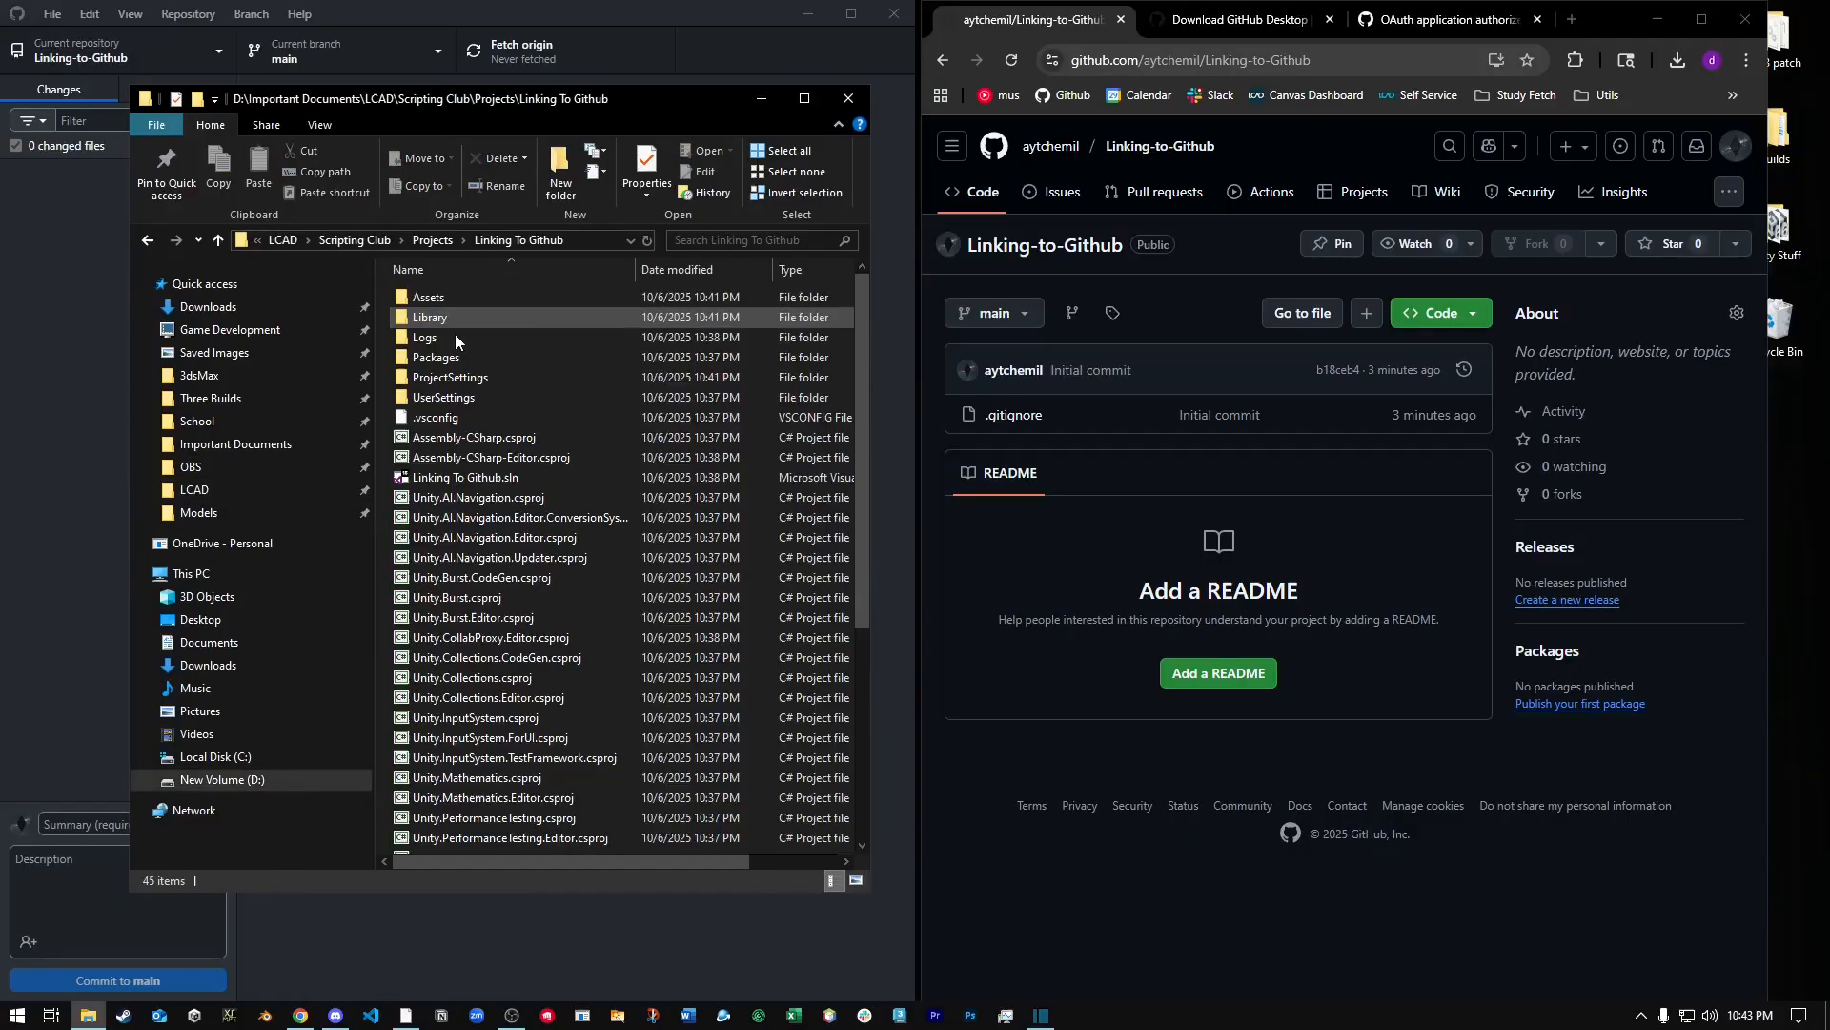
pyautogui.moveTo(454, 334); pyautogui.dragTo(549, 856)
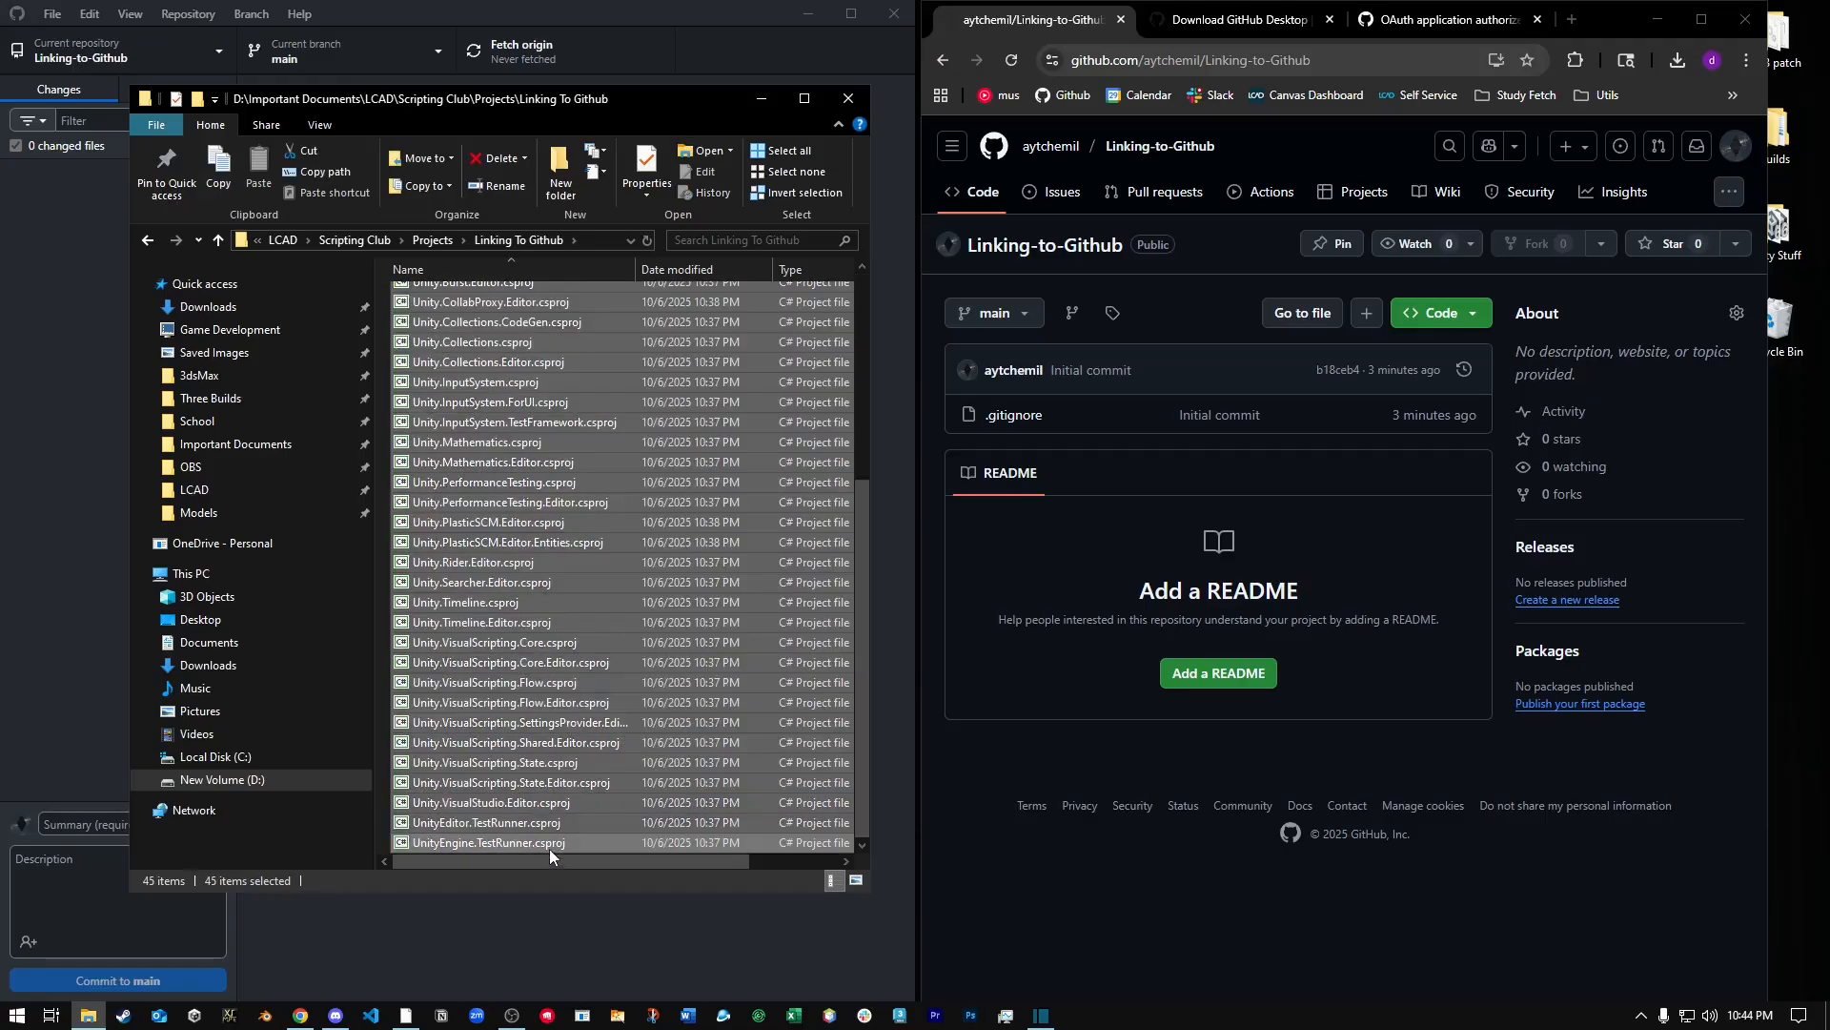
pyautogui.scroll(6, 551, 772)
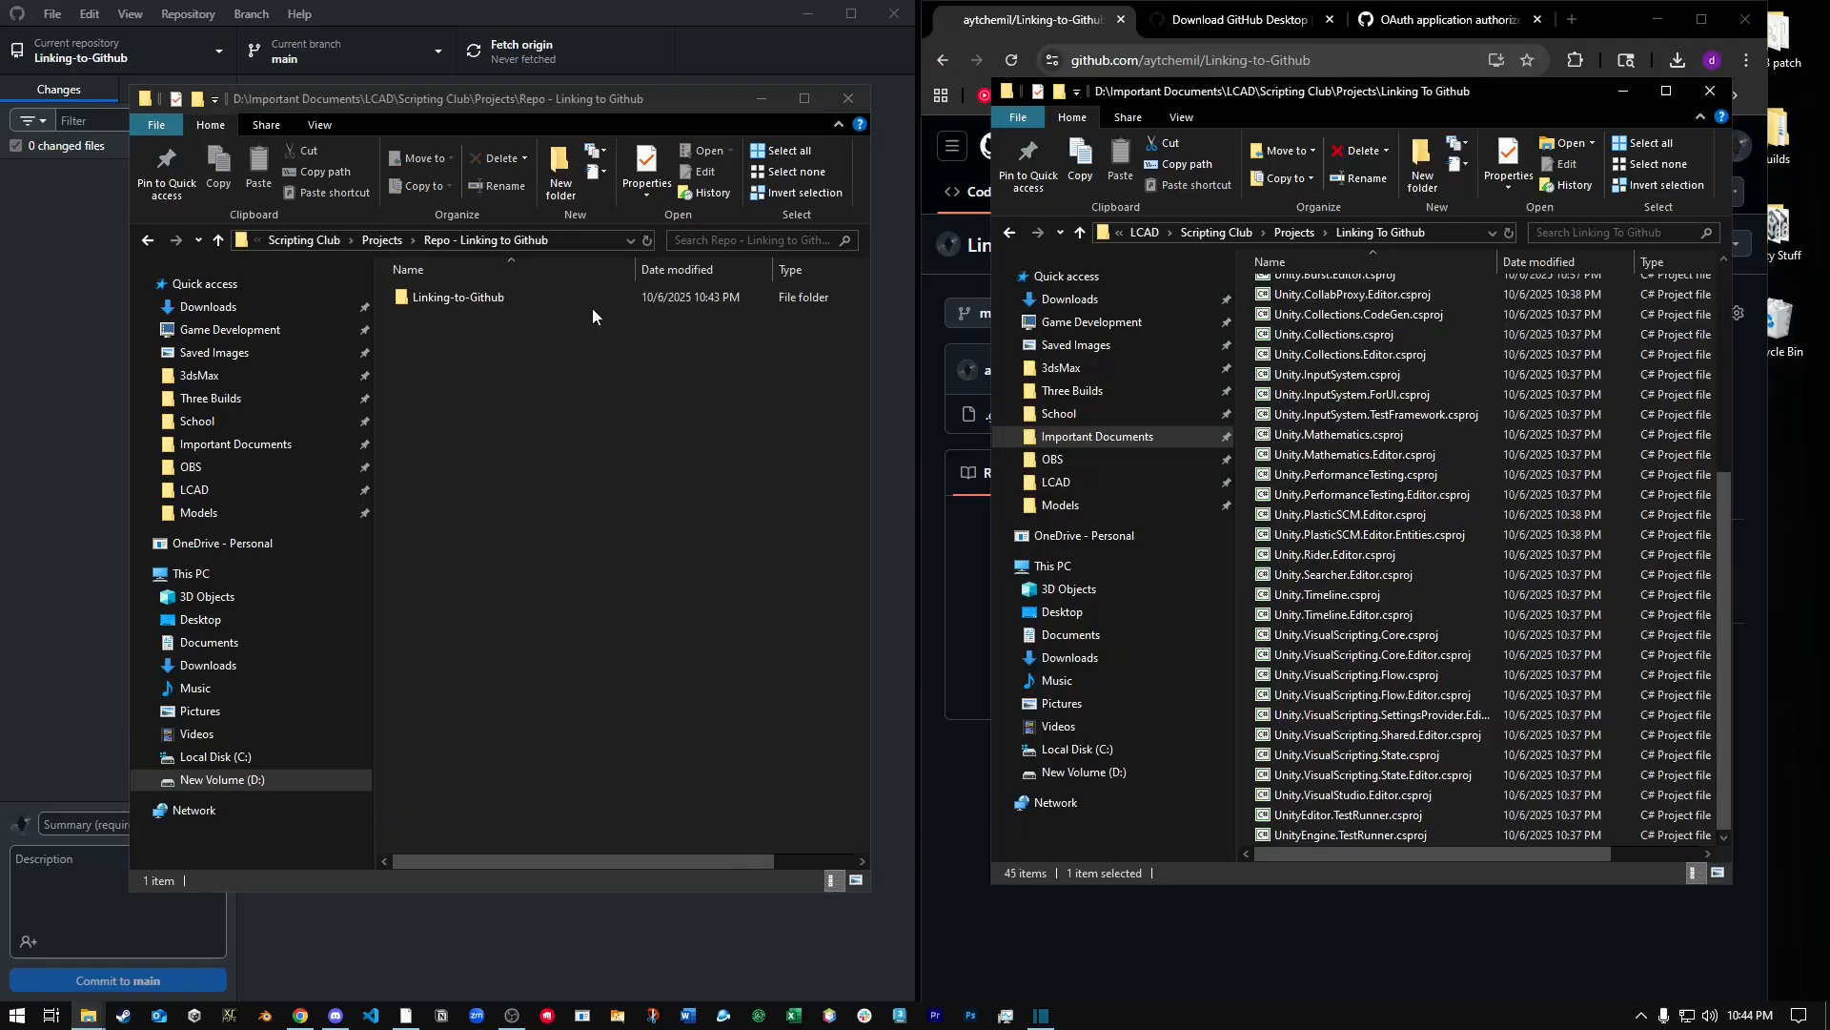
# Open the cloned Linking-to-Github folder inside Repo - Linking to Github in the other File Explorer window.
pyautogui.click(592, 307)
pyautogui.click(384, 240)
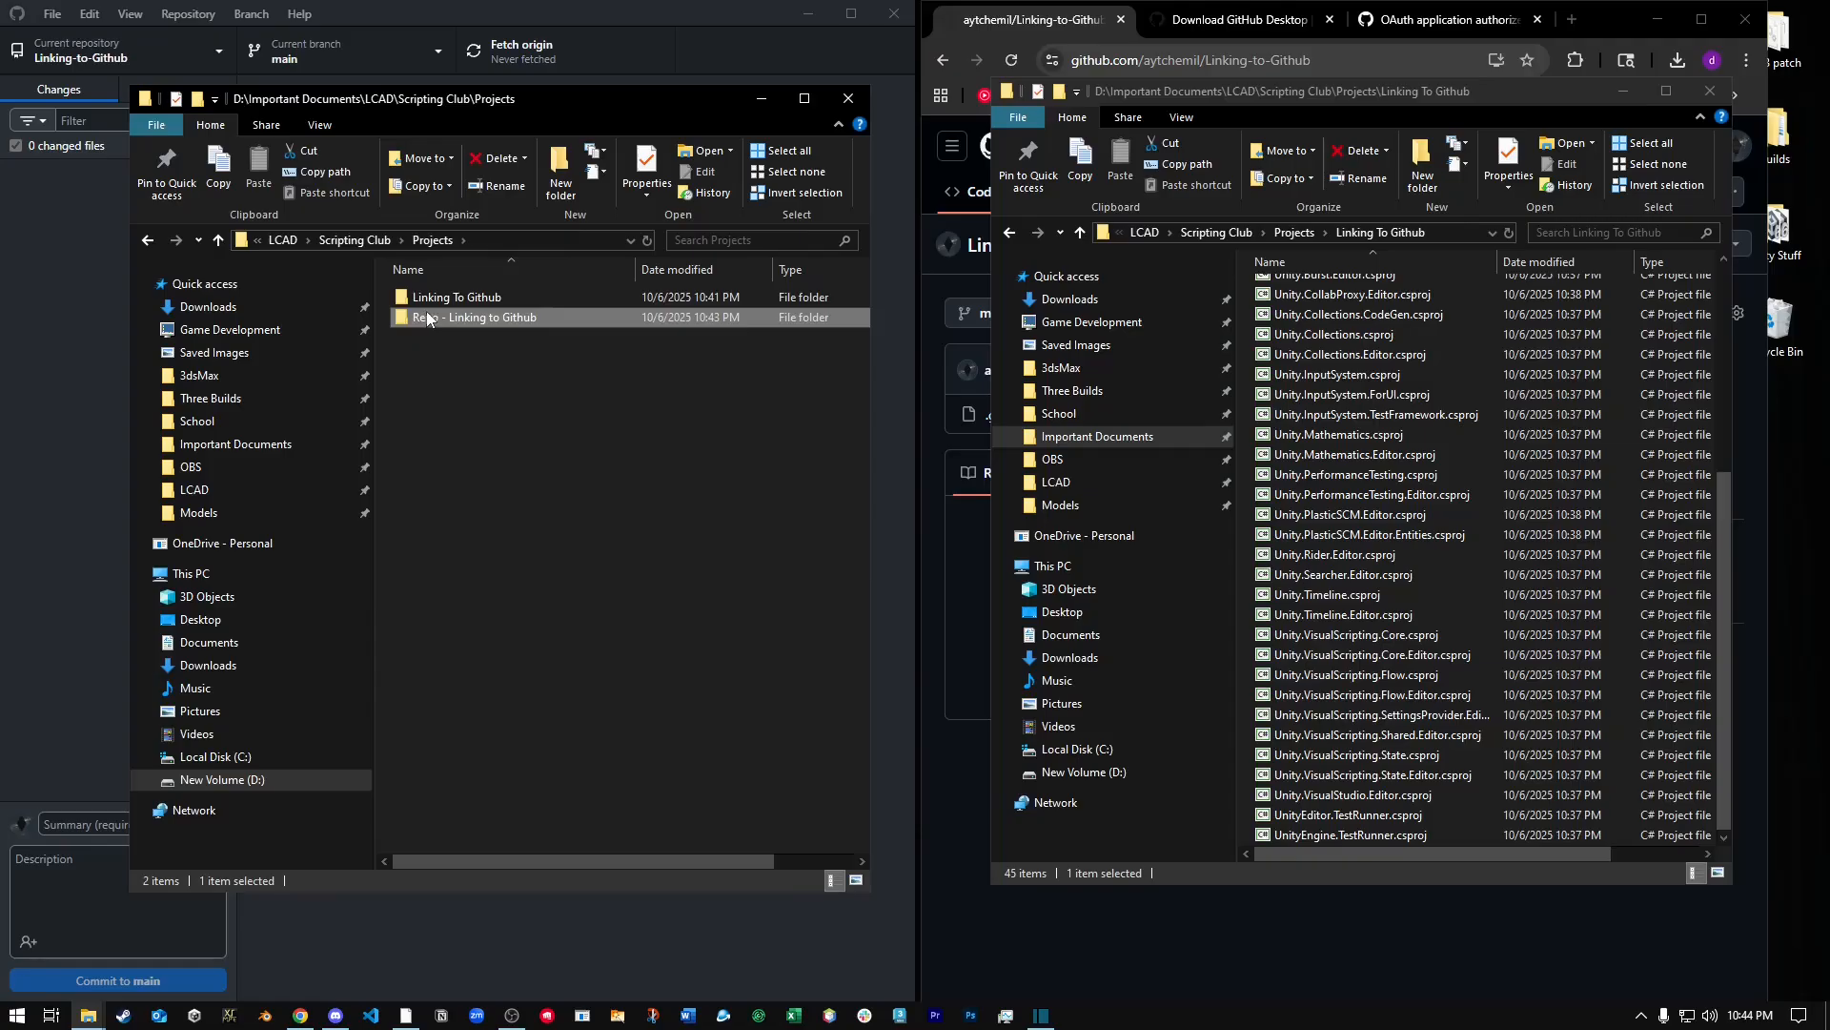
pyautogui.doubleClick(467, 317)
pyautogui.doubleClick(492, 301)
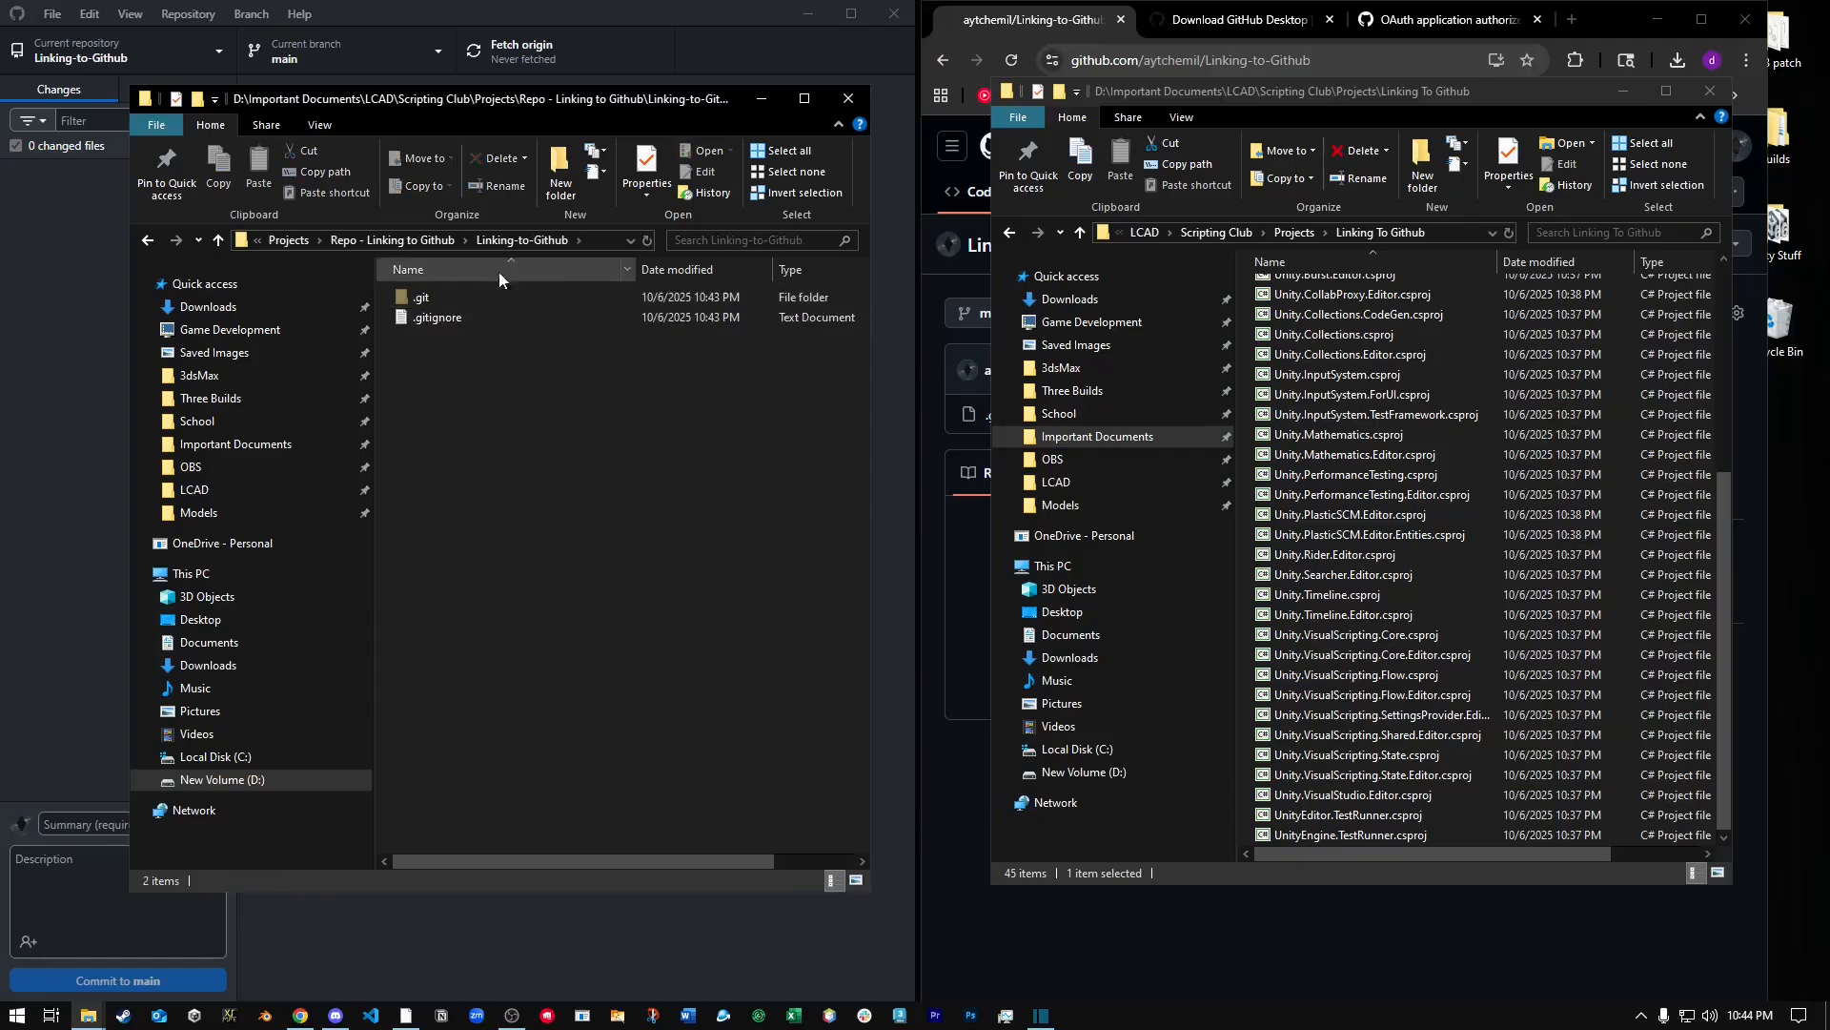
# Select all files and folders of the Linking To Github Unity project and move them into the cloned Linking-to-Github folder.
pyautogui.scroll(6, 1426, 490)
pyautogui.click(1343, 291)
pyautogui.scroll(-6, 1382, 572)
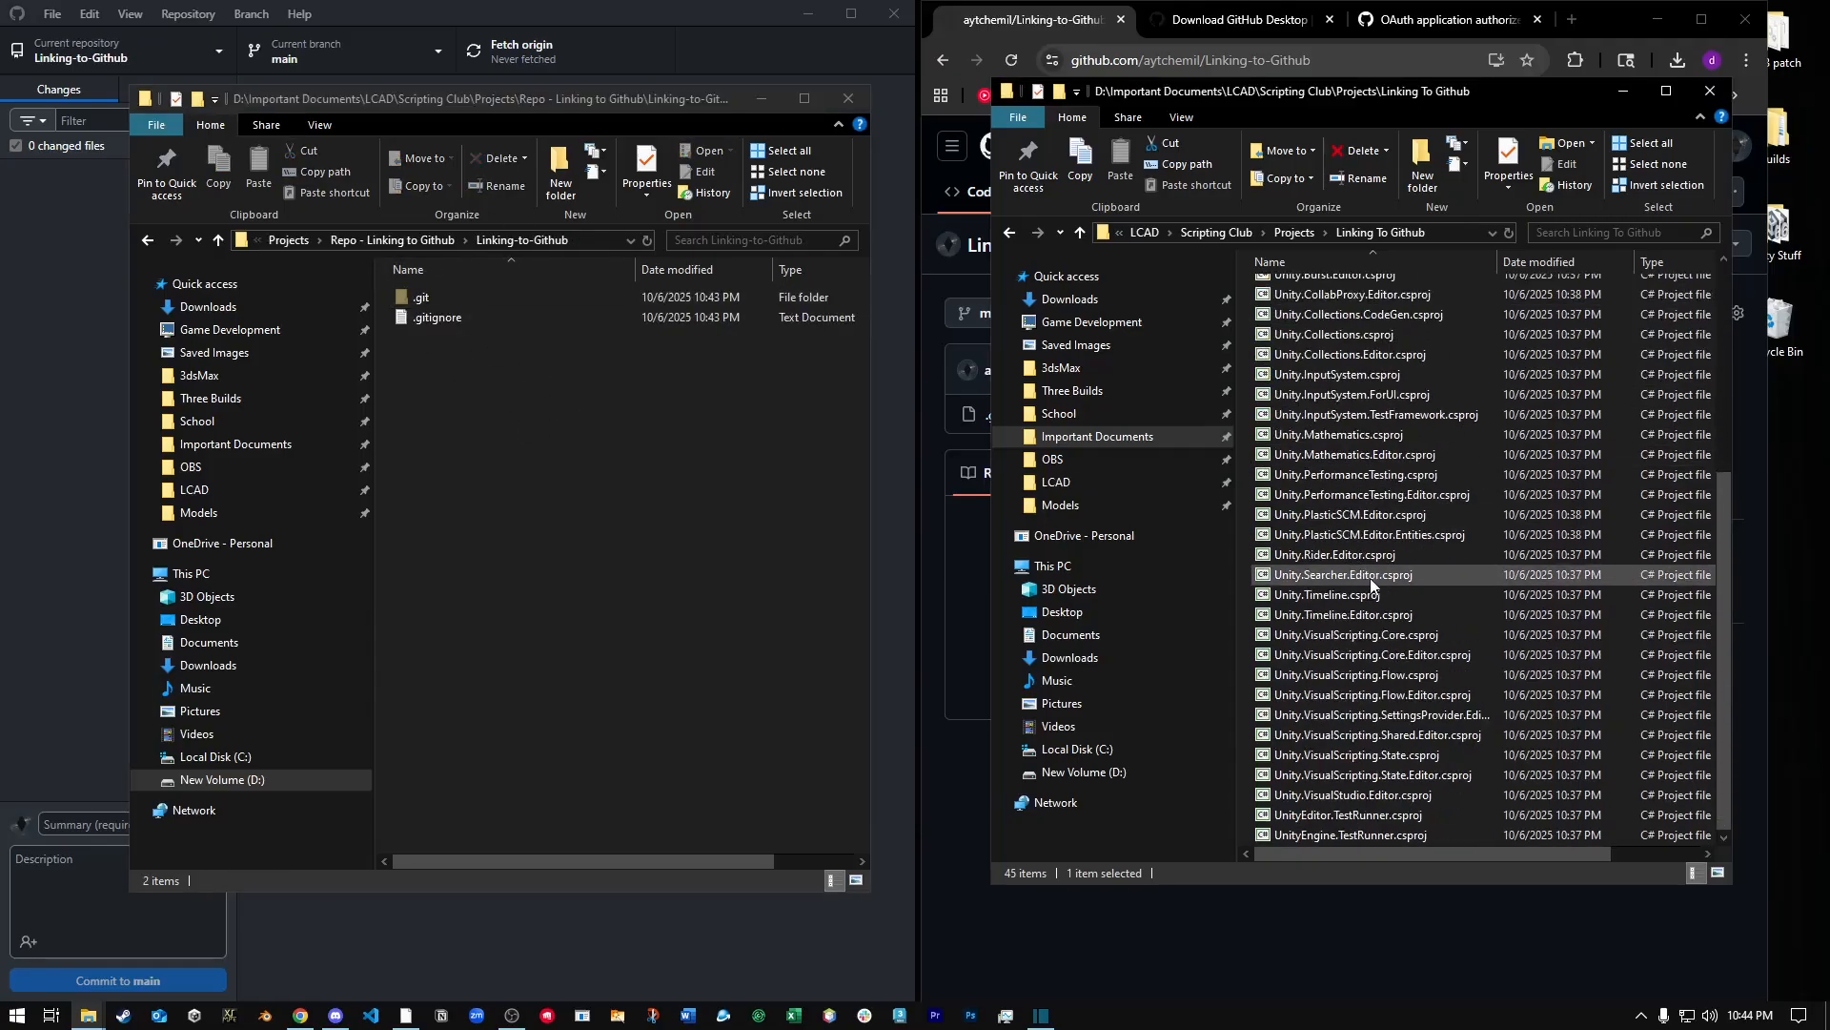
pyautogui.keyDown('shift'); pyautogui.click(1354, 837); pyautogui.keyUp('shift')
pyautogui.scroll(6, 1375, 710)
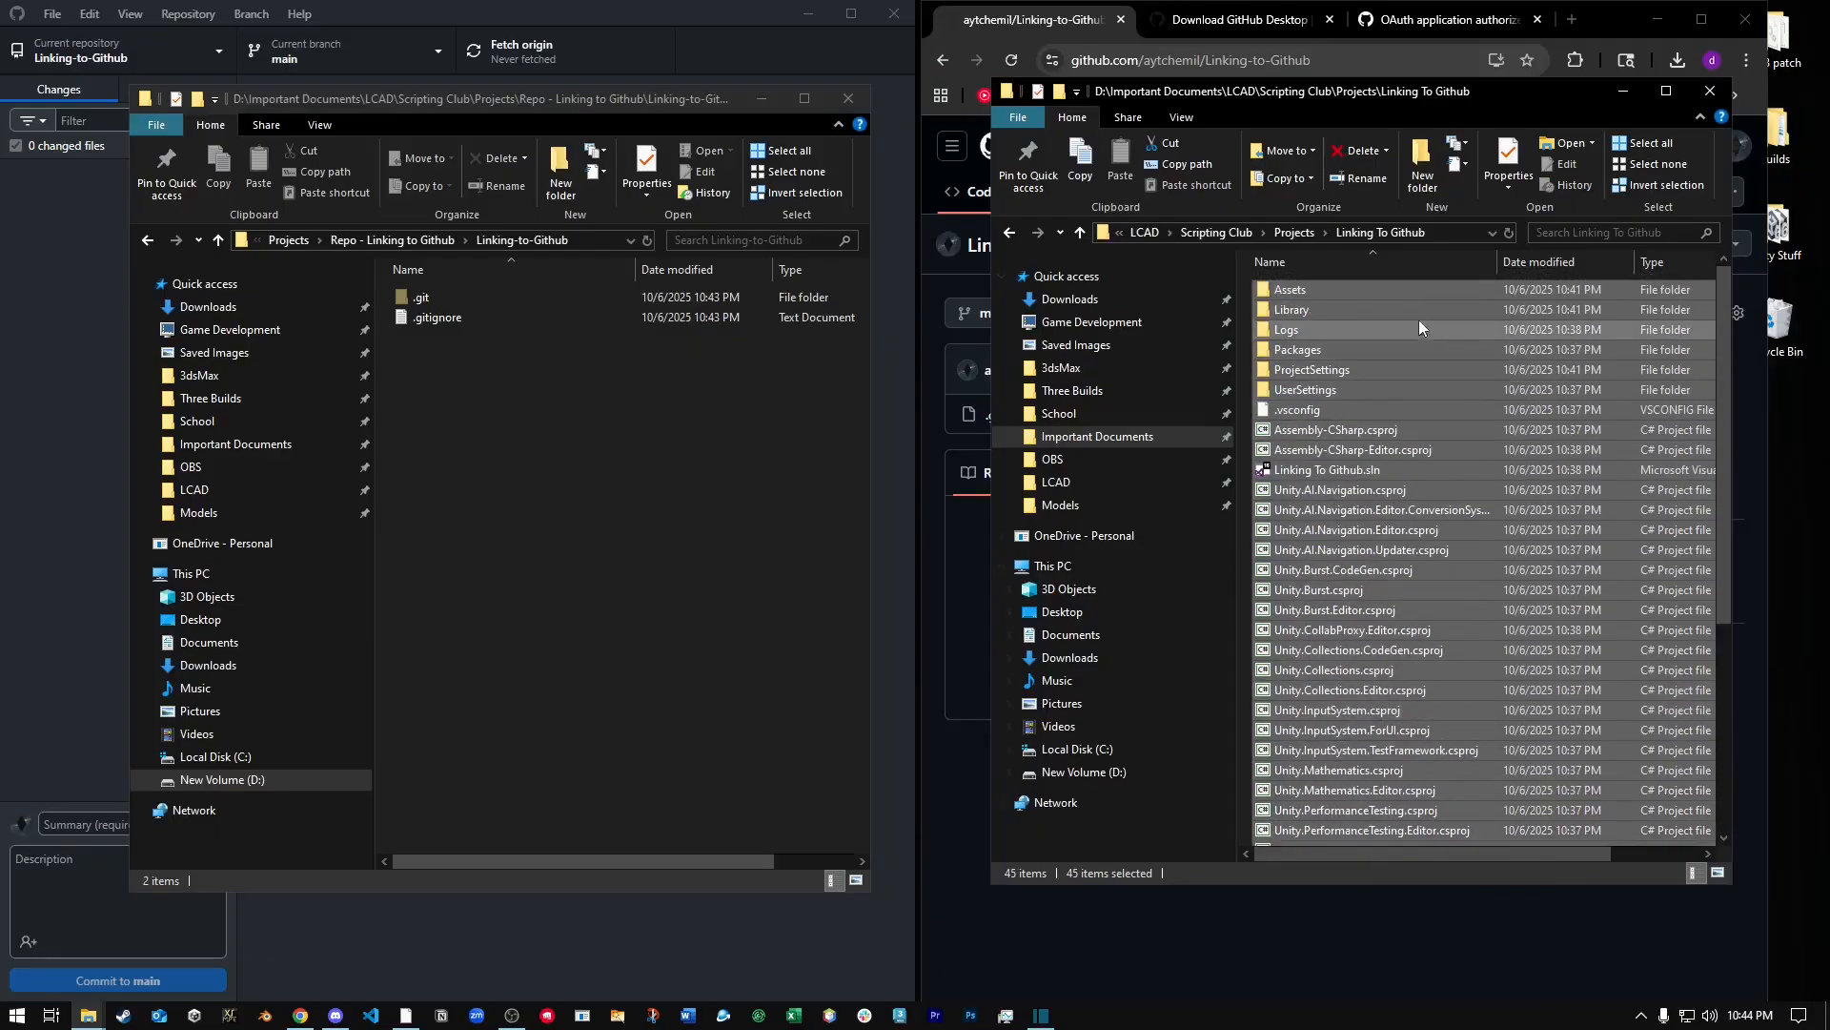
pyautogui.scroll(-6, 1350, 558)
pyautogui.scroll(6, 1362, 536)
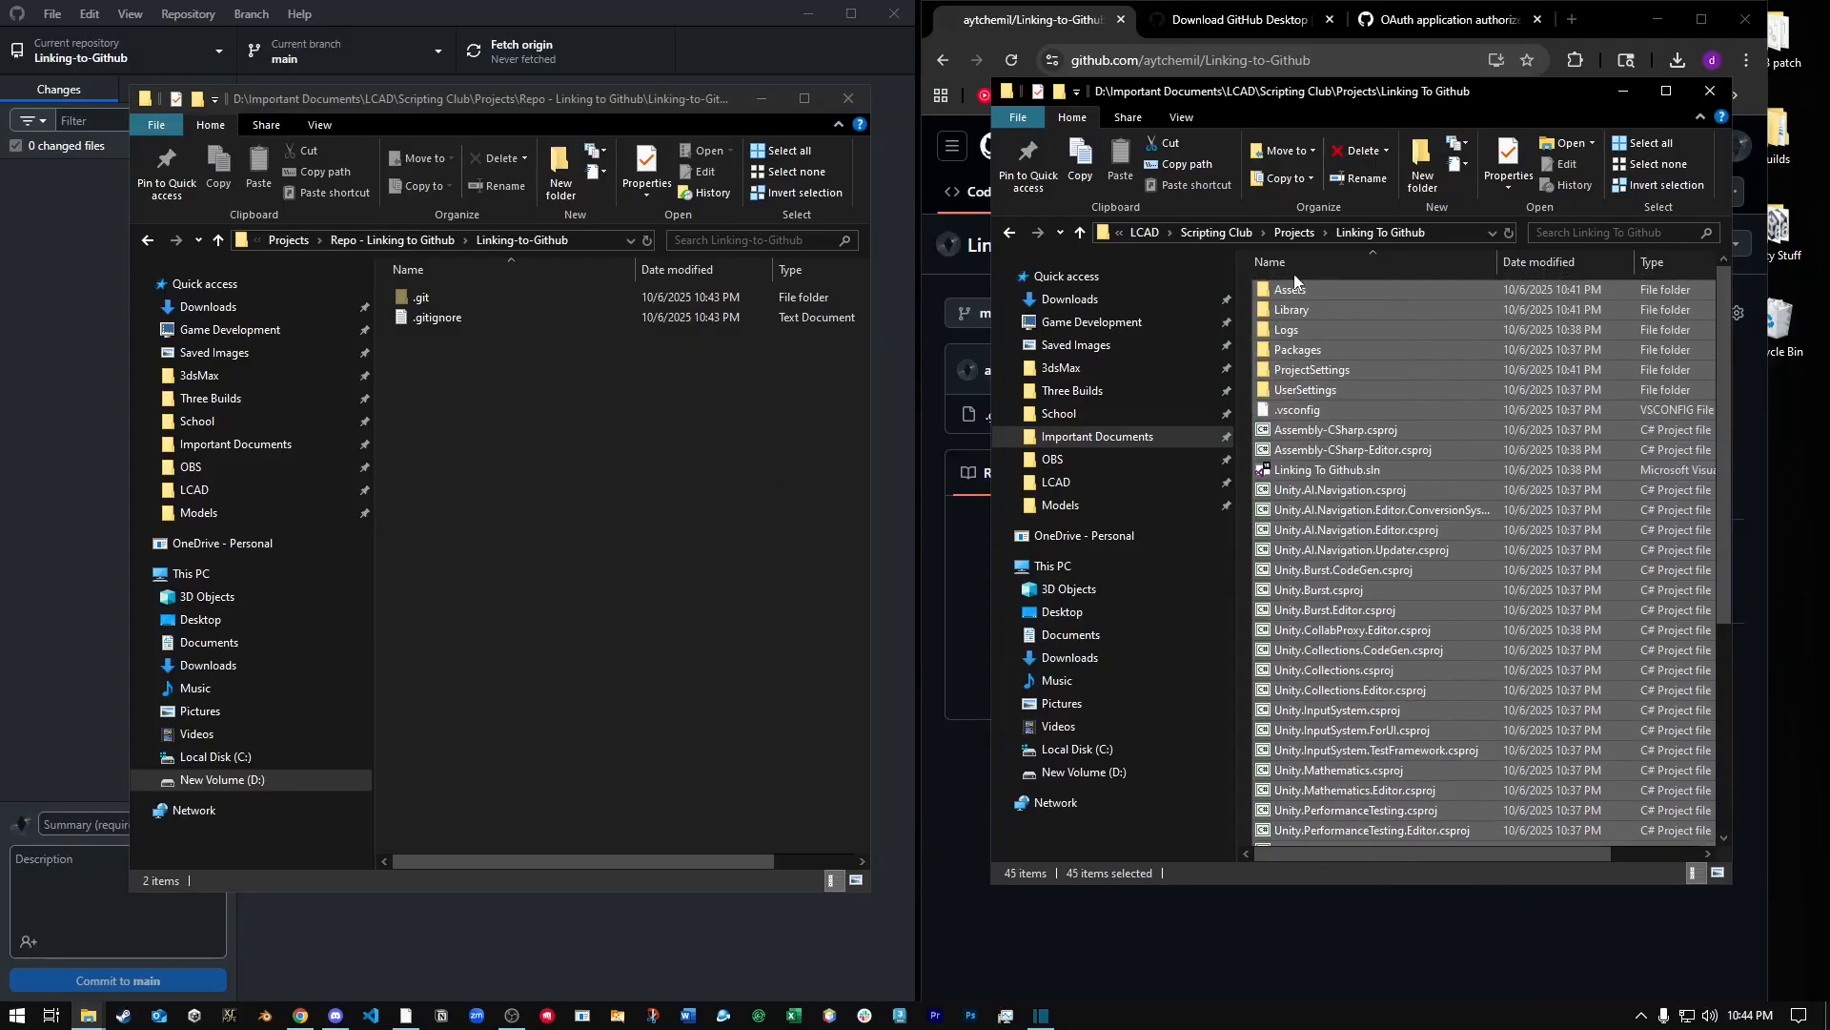
pyautogui.scroll(-6, 1355, 589)
pyautogui.scroll(6, 1373, 615)
pyautogui.moveTo(1337, 284); pyautogui.dragTo(601, 442)
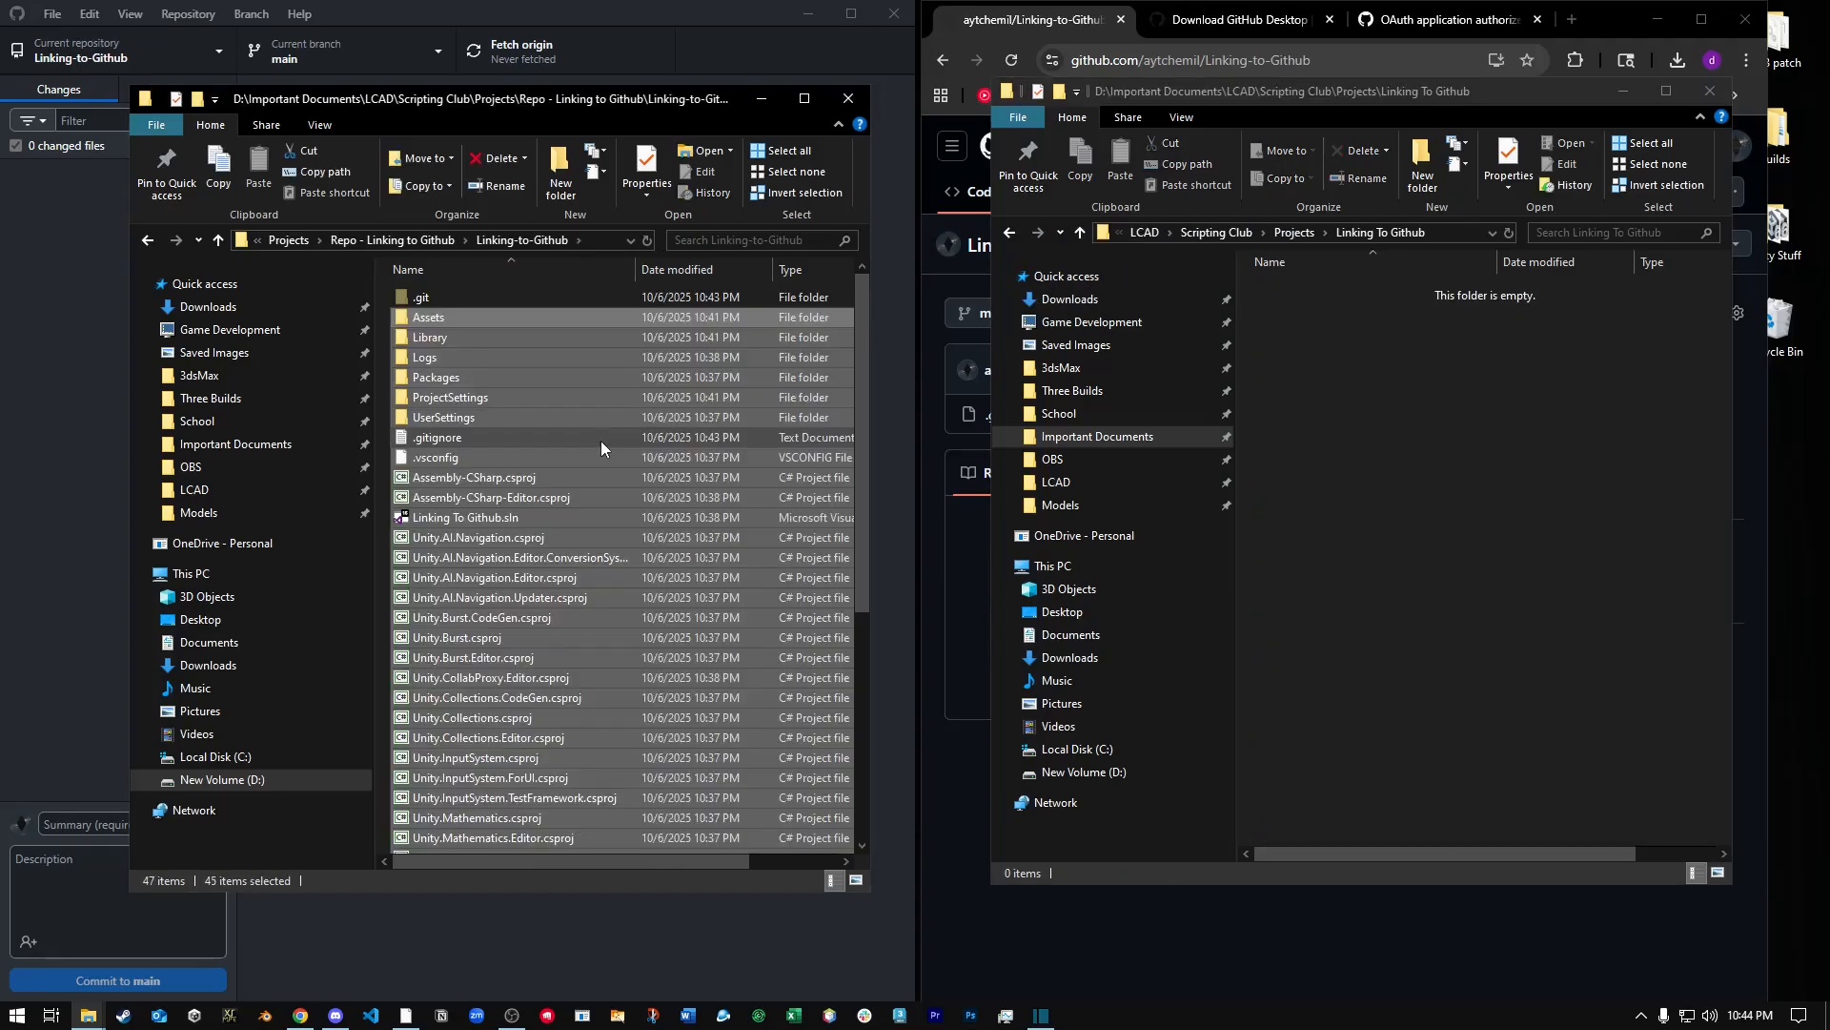
# Close both File Explorer windows and return to GitHub Desktop.
pyautogui.click(495, 301)
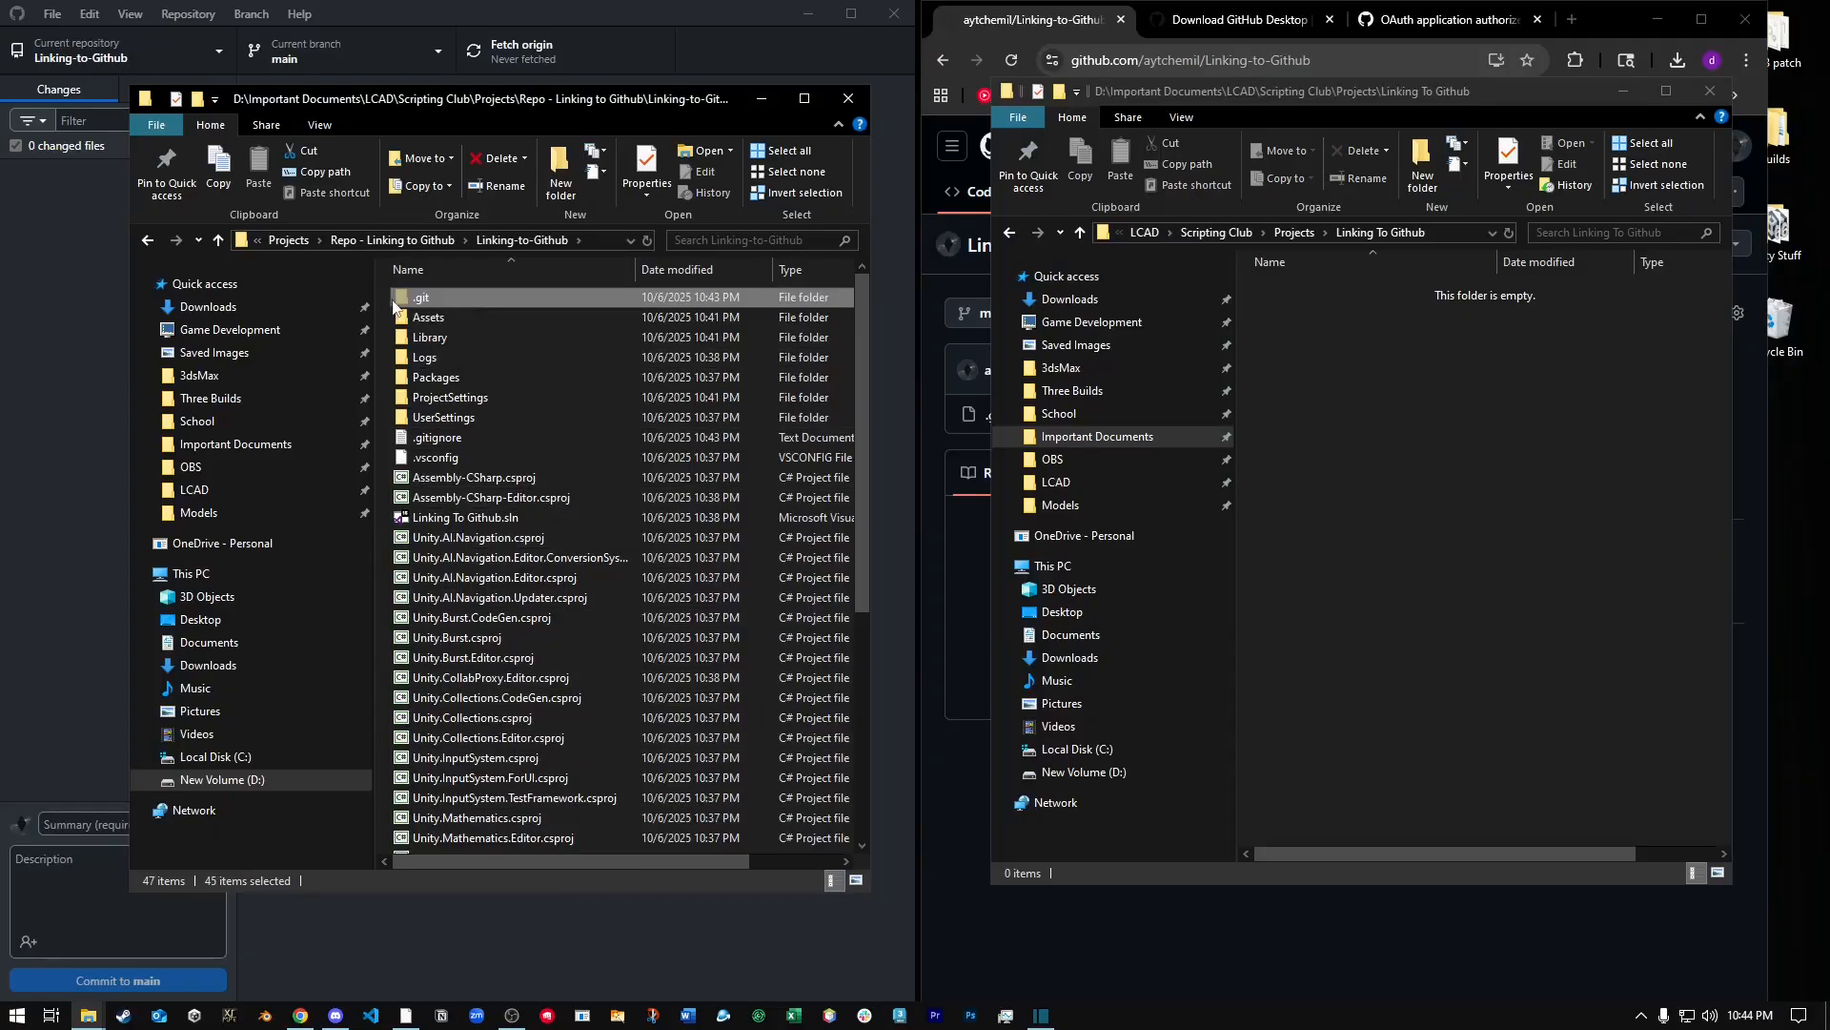
pyautogui.click(471, 457)
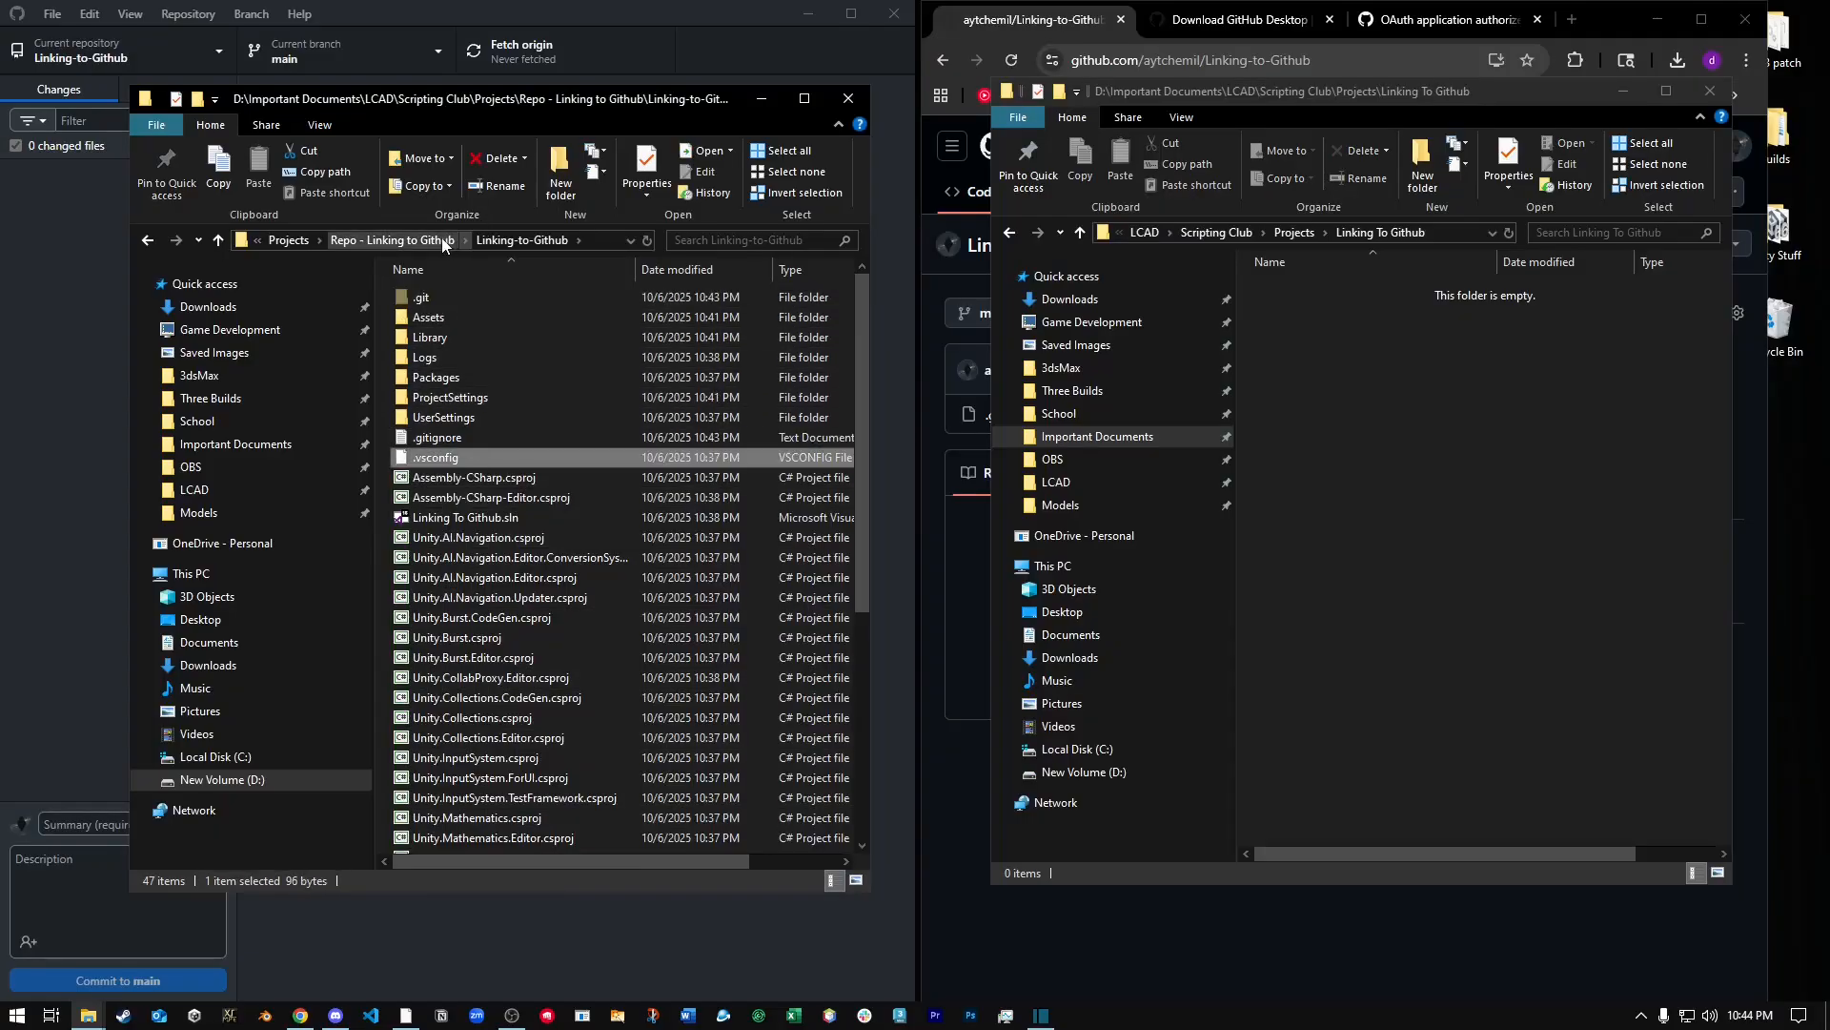
pyautogui.click(1710, 91)
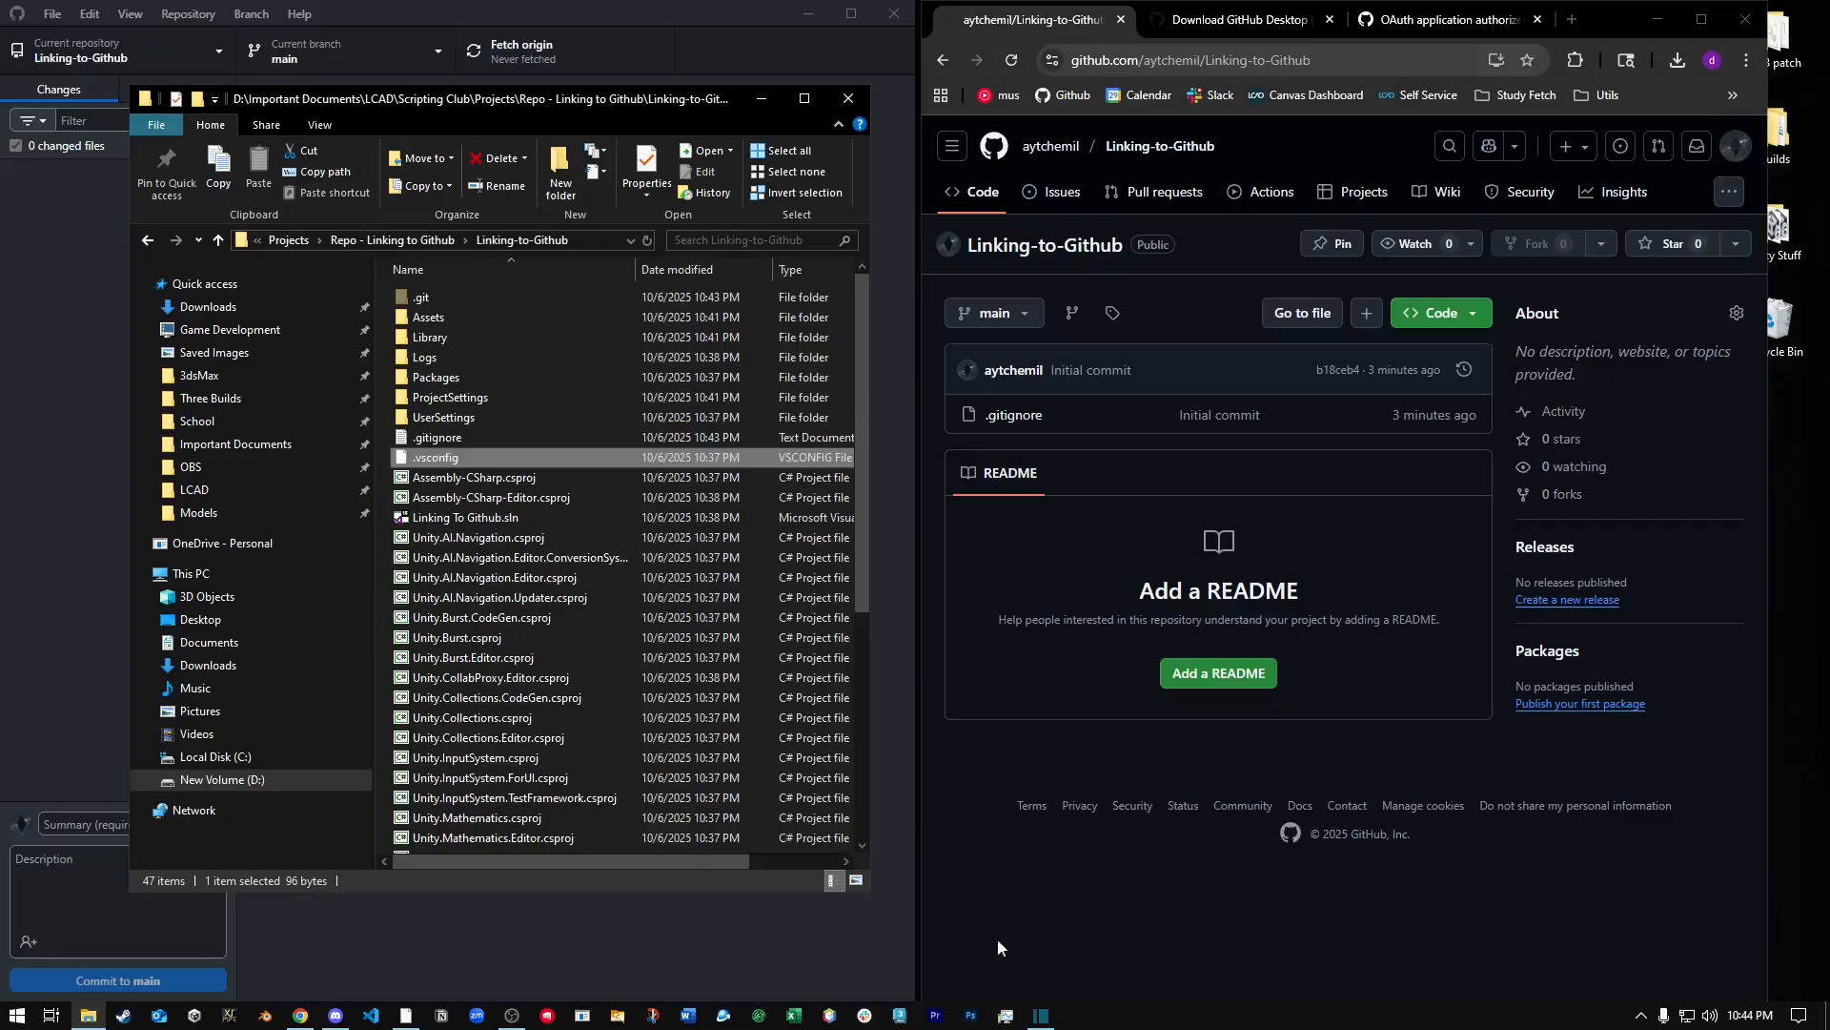
pyautogui.click(848, 98)
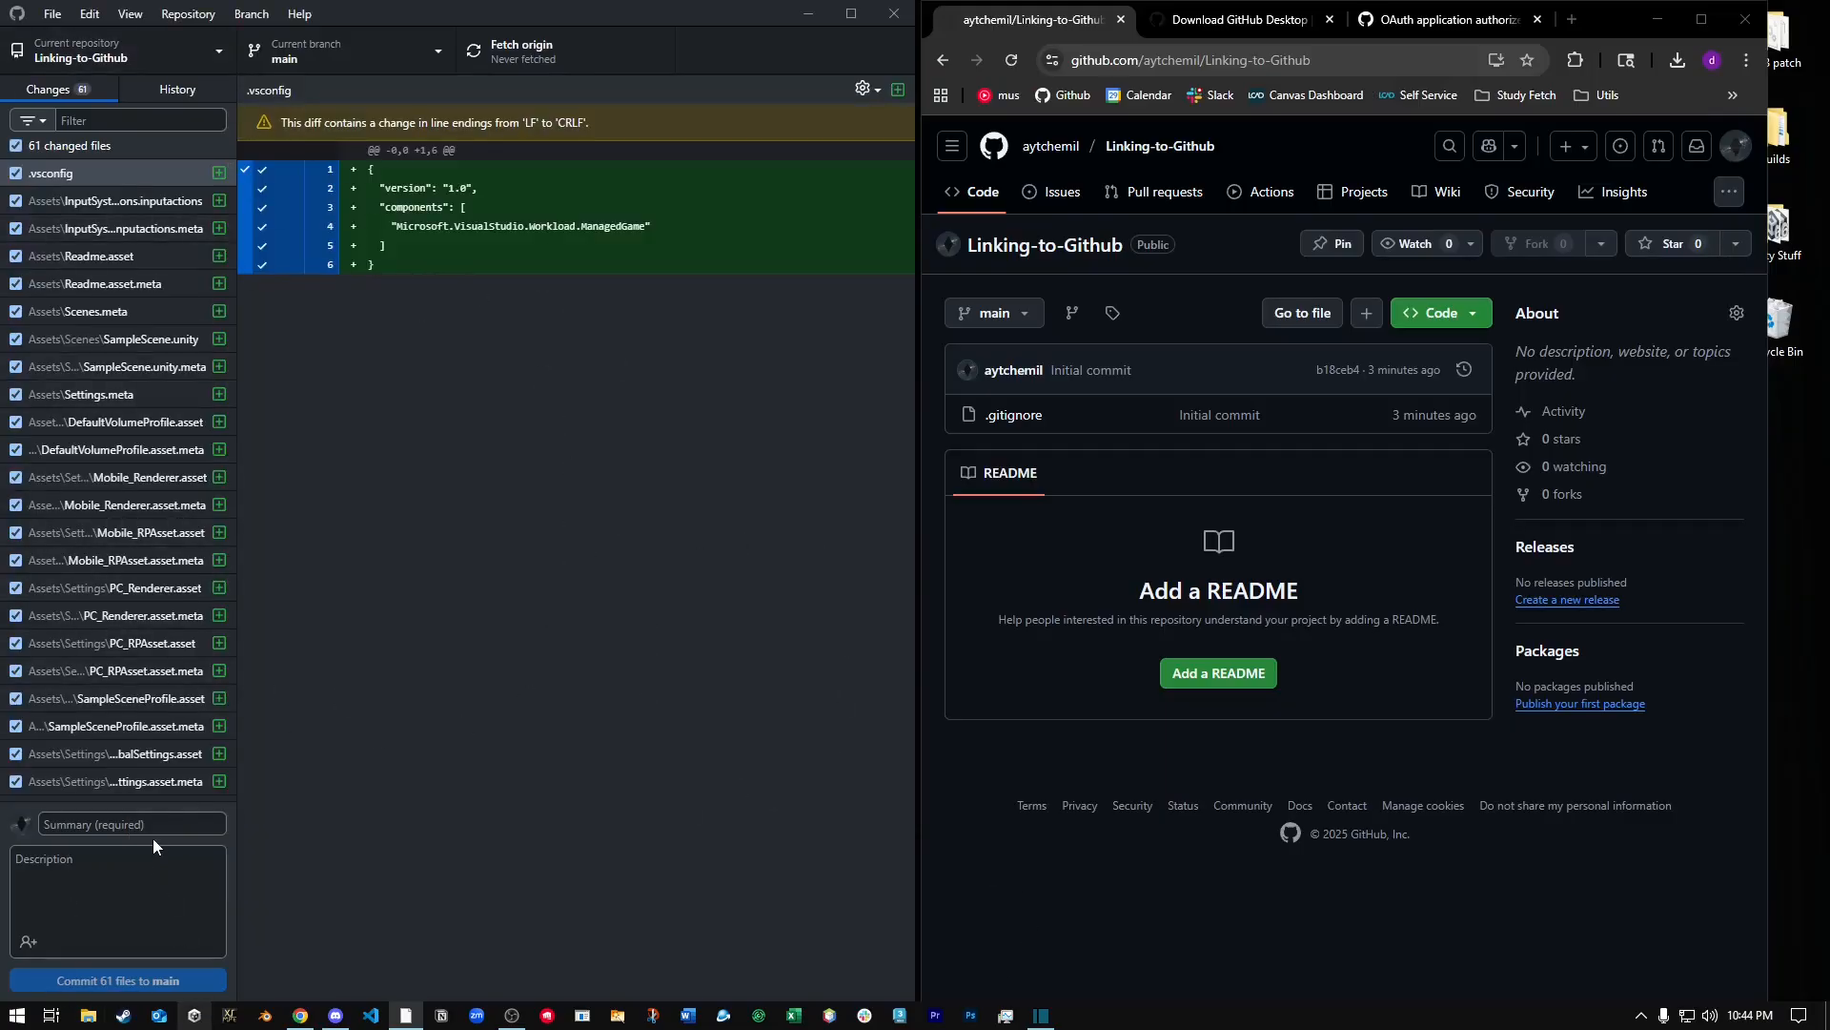
# Commit all changed files to main with the summary Initial Commit.
pyautogui.click(181, 830)
pyautogui.write('Initial Commit')
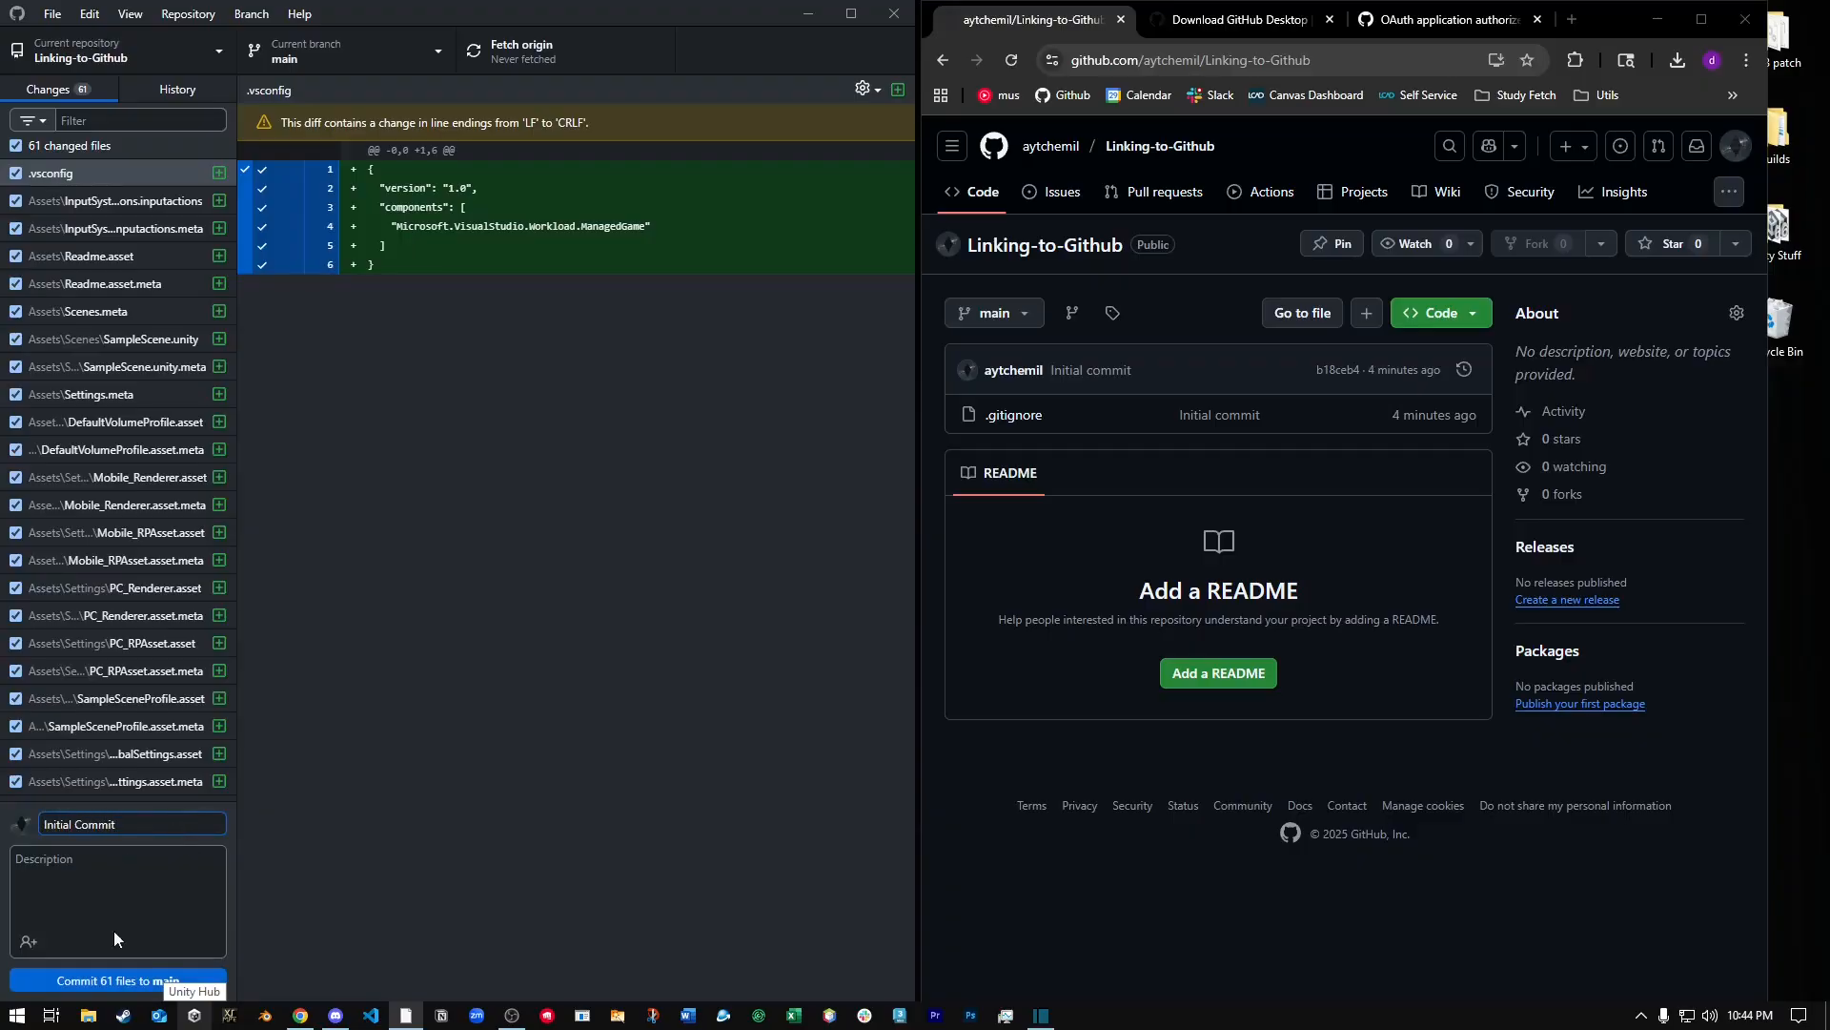
pyautogui.click(122, 980)
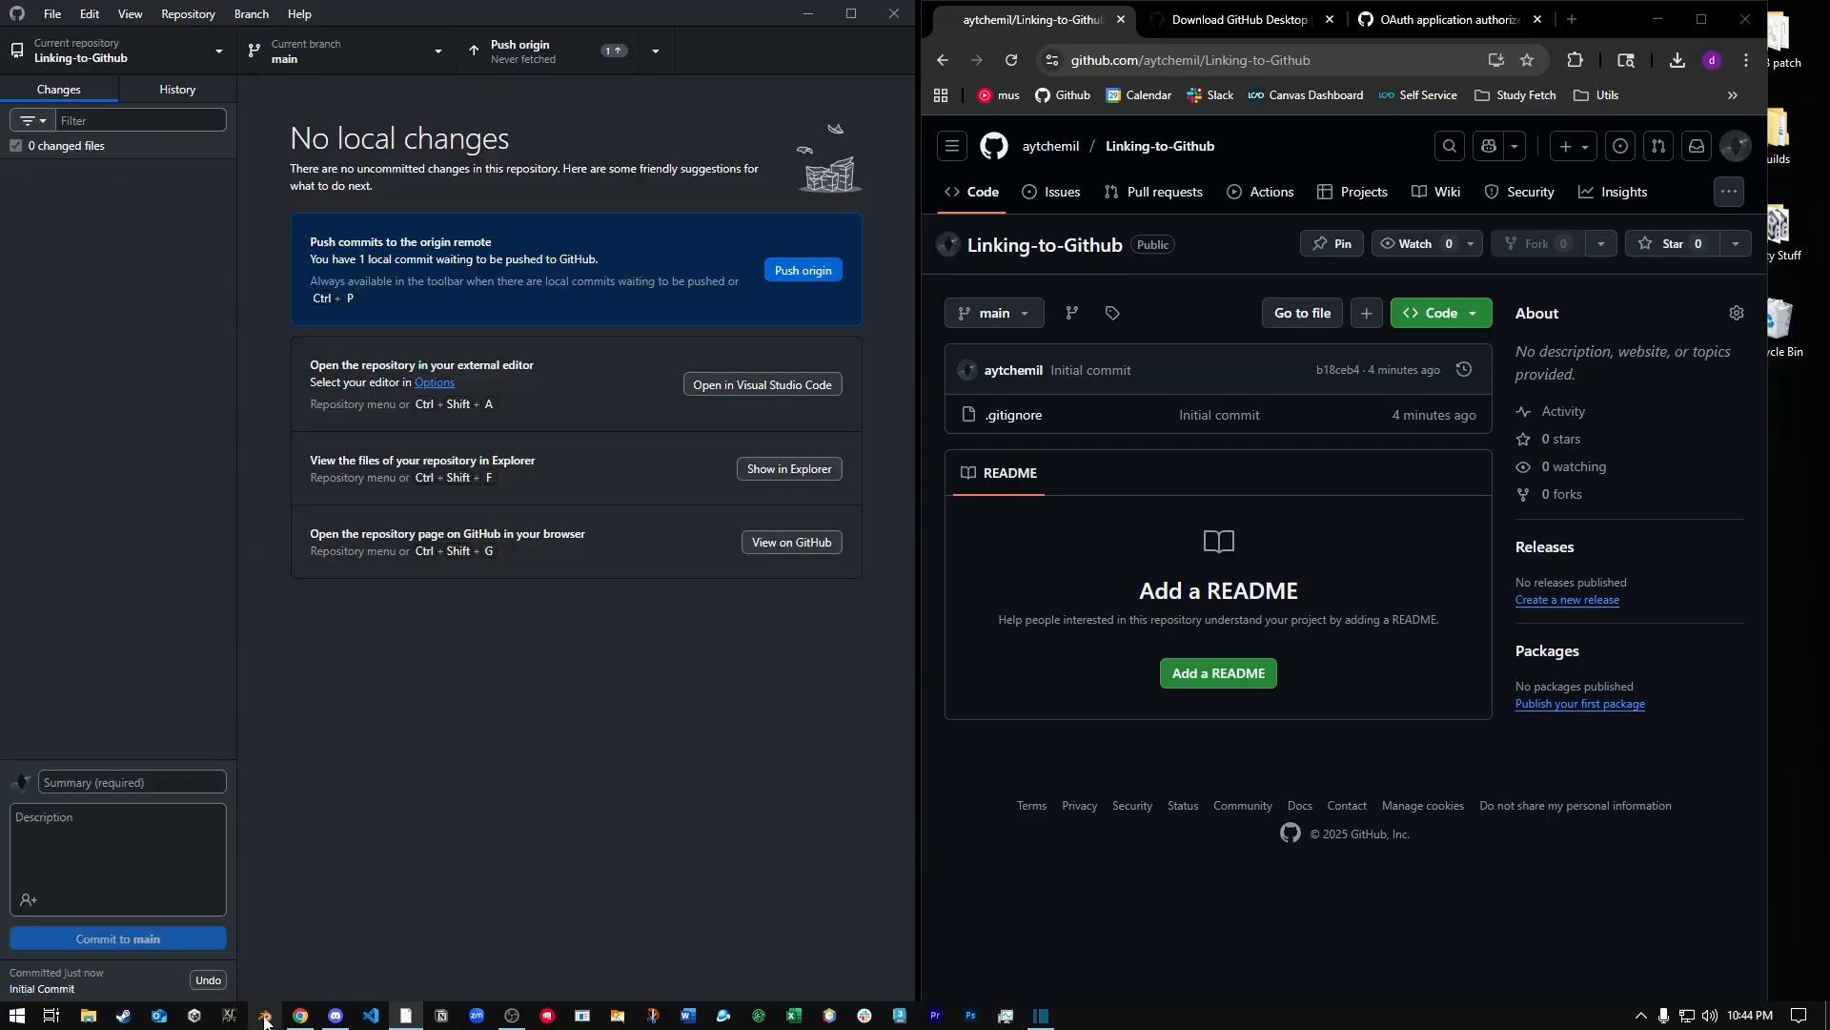
# Switch to Unity Hub and remove the Linking To Github project from the project list.
pyautogui.click(229, 1017)
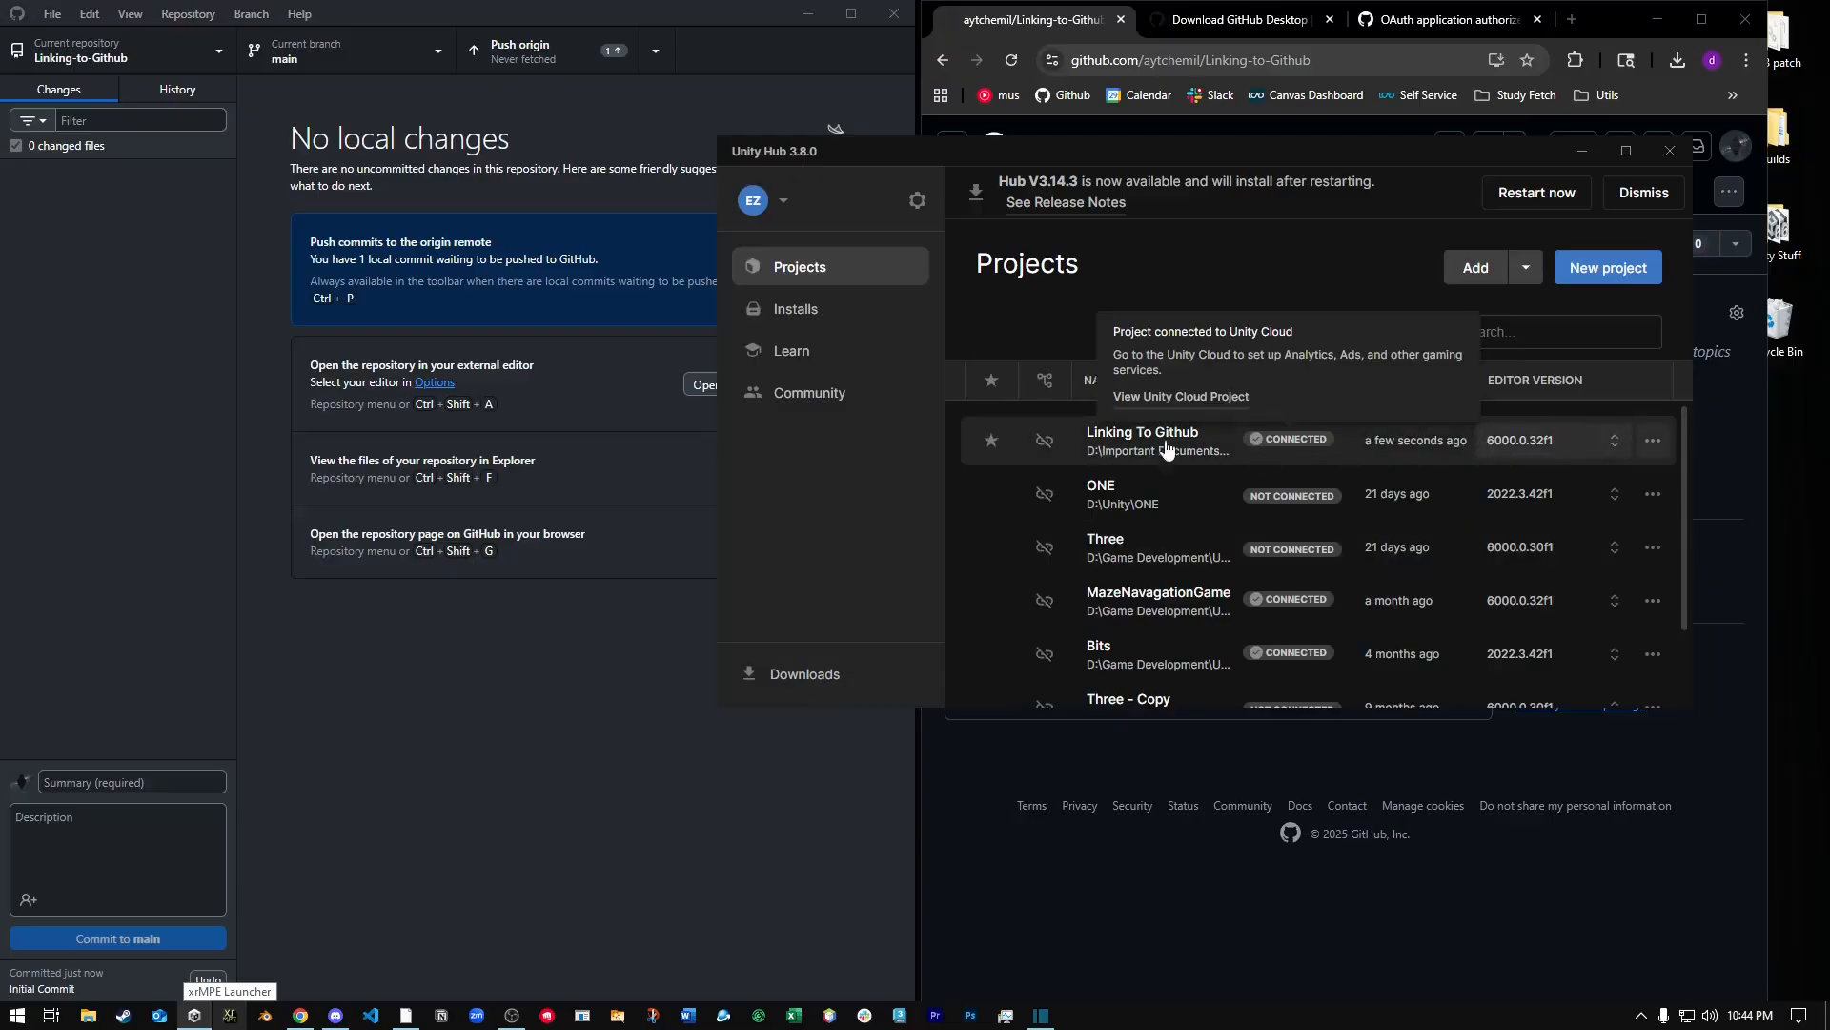
pyautogui.click(1102, 443)
pyautogui.click(1330, 474)
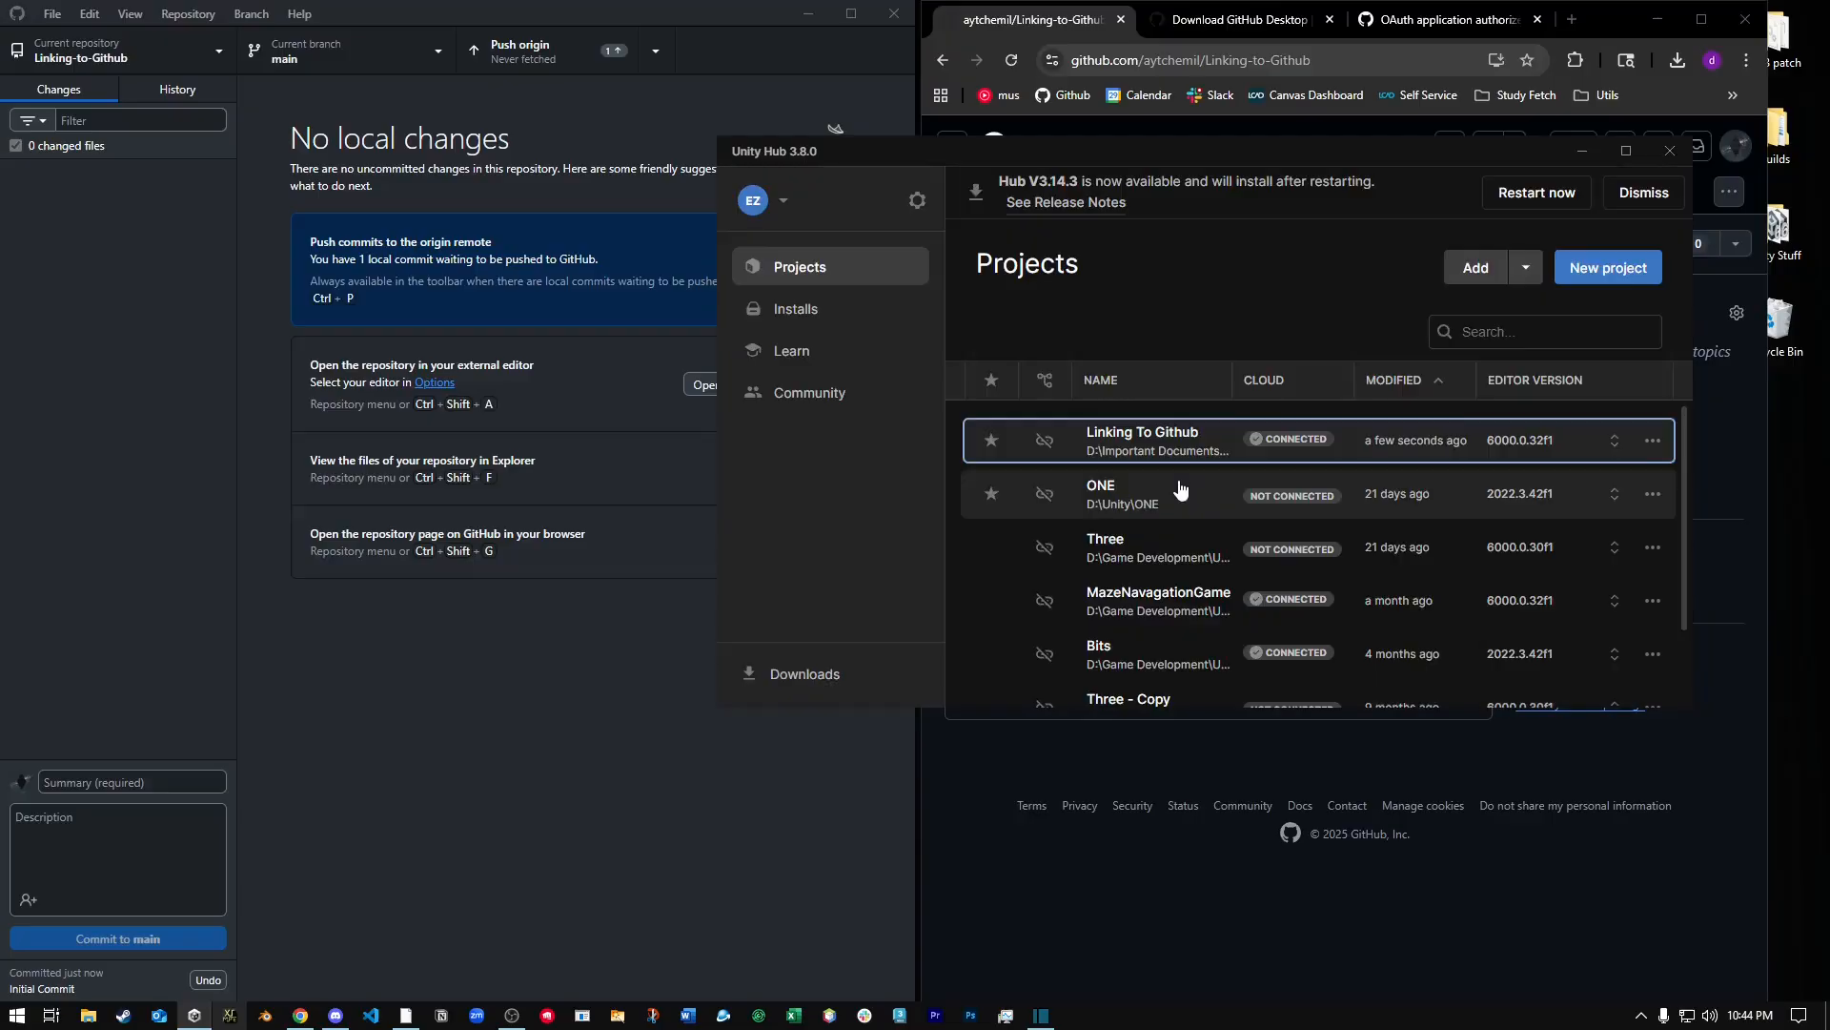
pyautogui.click(1653, 442)
pyautogui.click(1504, 611)
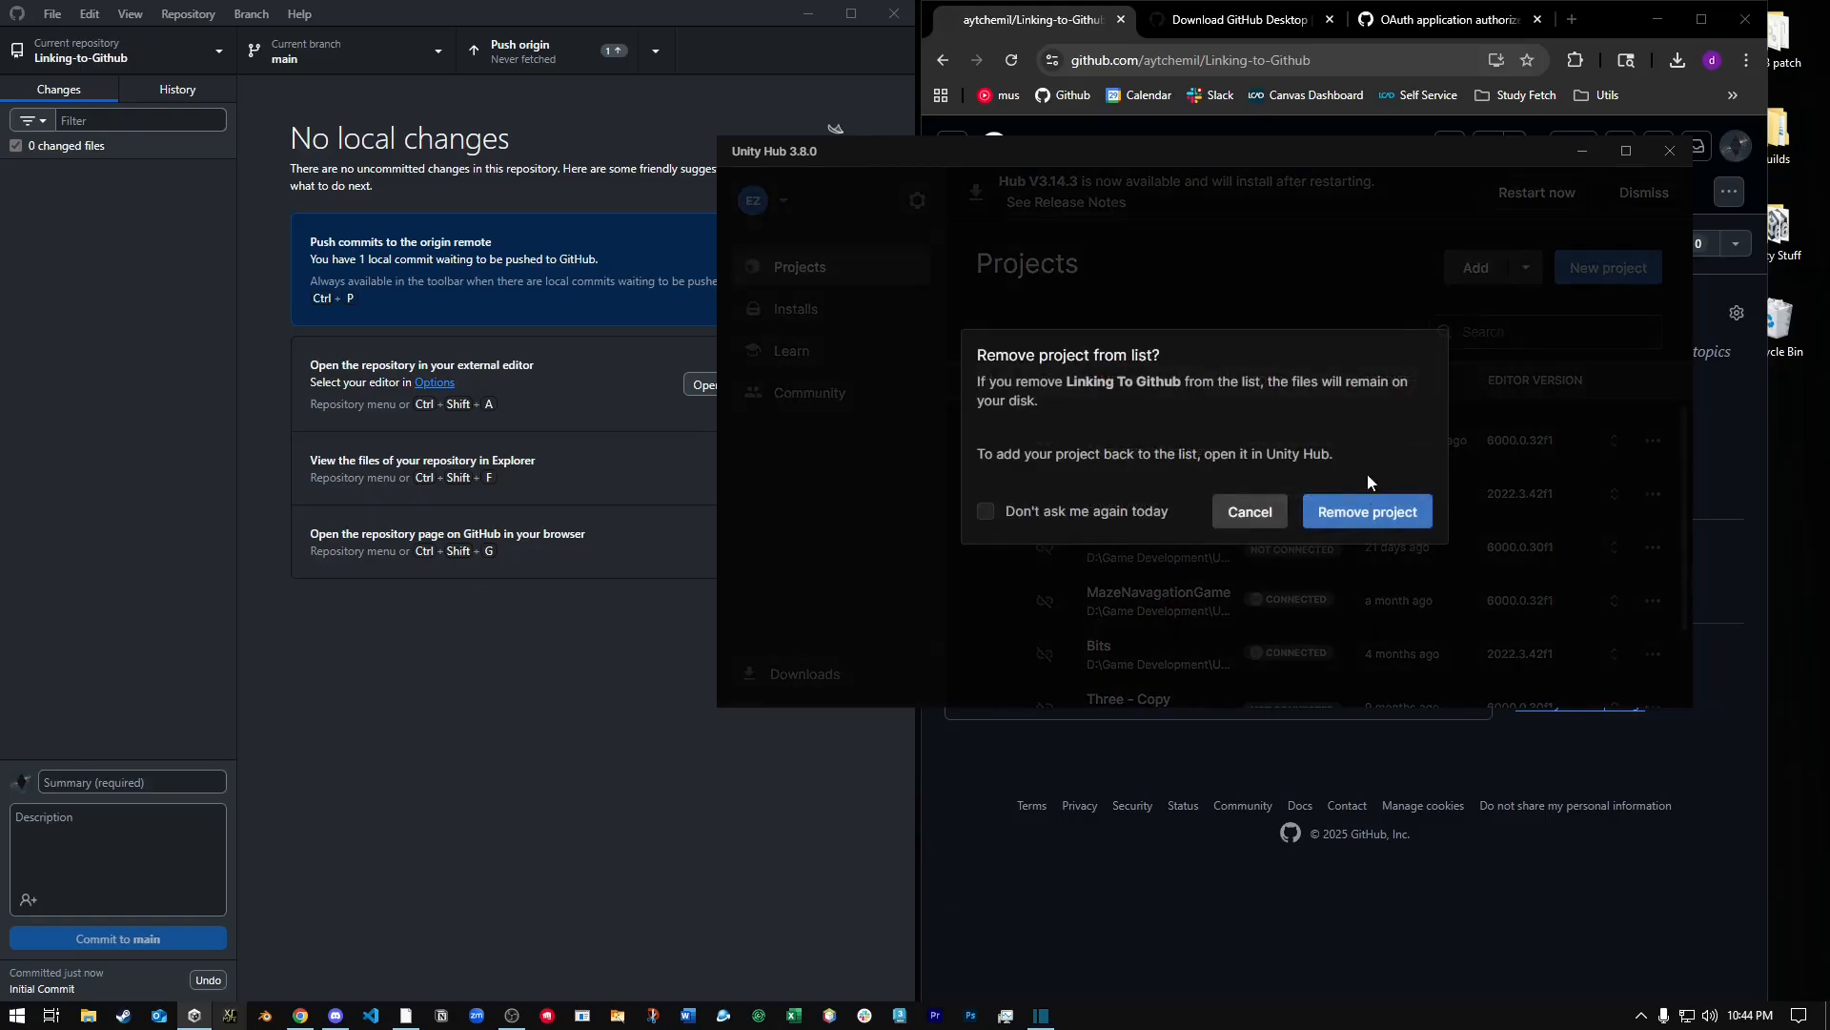
pyautogui.click(1368, 512)
# Add the Linking-to-Github folder inside Repo - Linking to Github as a project in Unity Hub.
pyautogui.click(1482, 274)
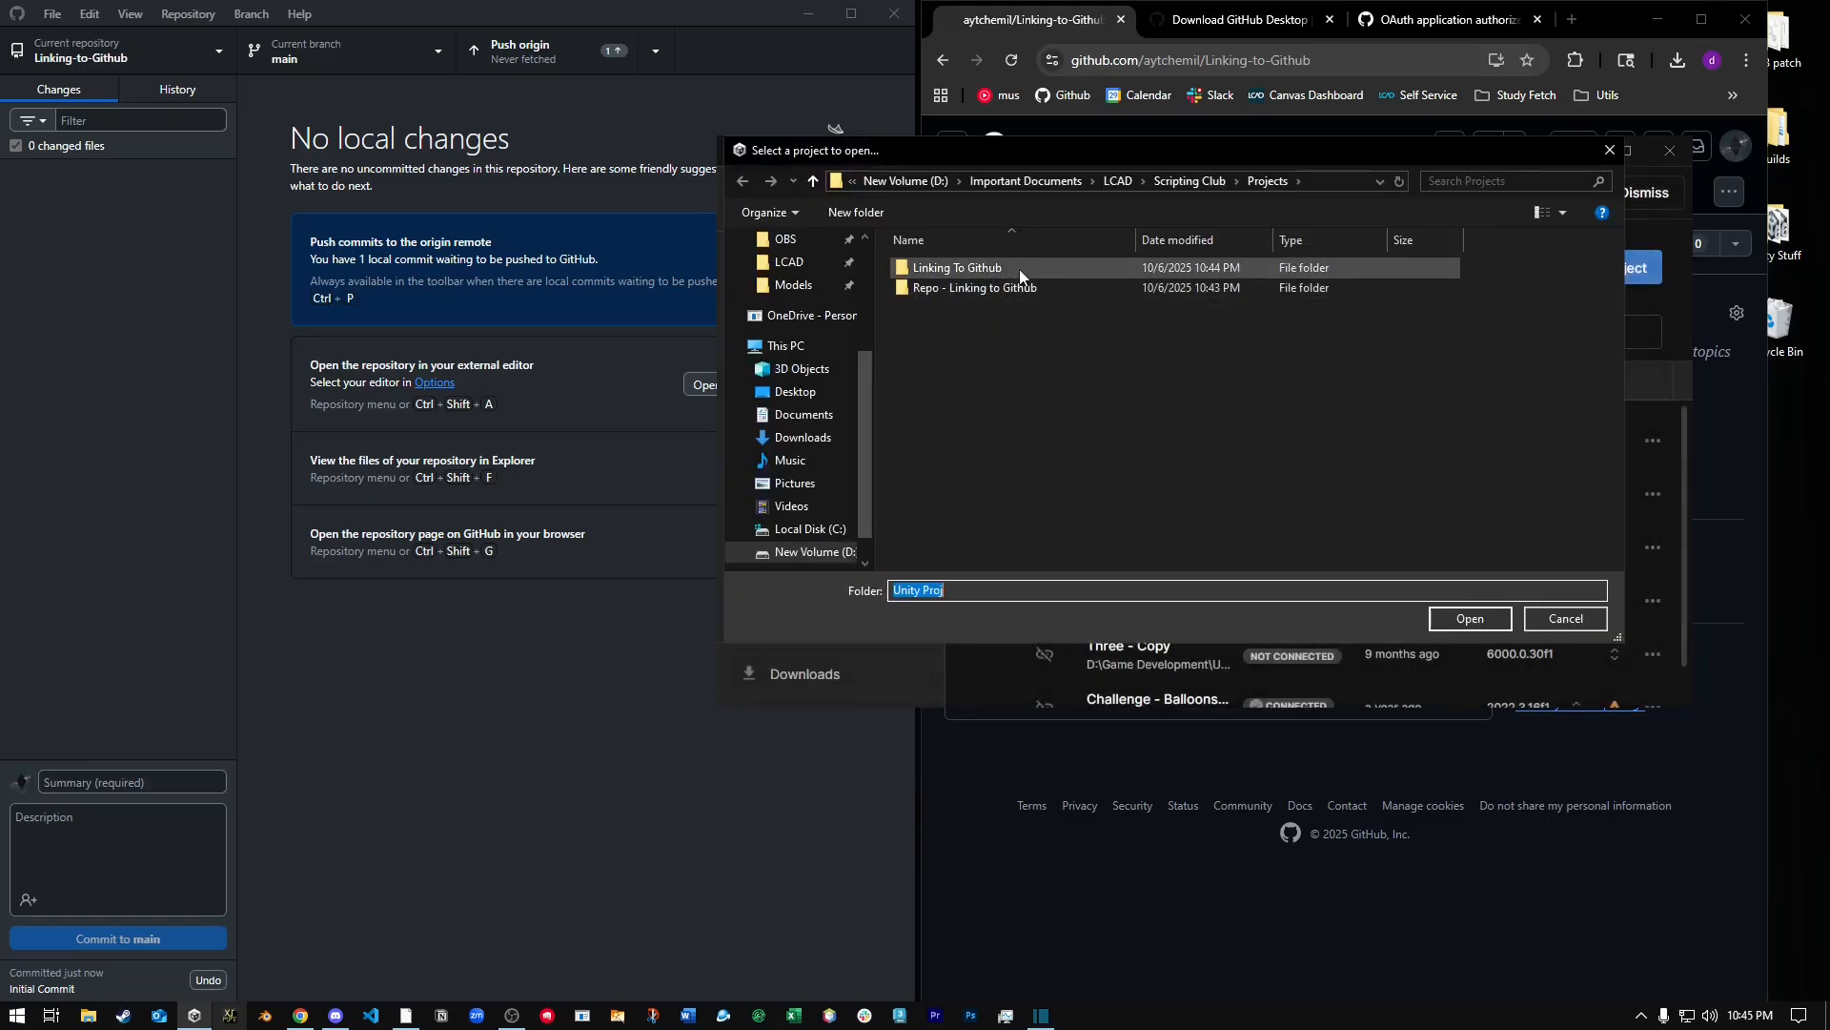
pyautogui.click(986, 289)
pyautogui.doubleClick(1008, 287)
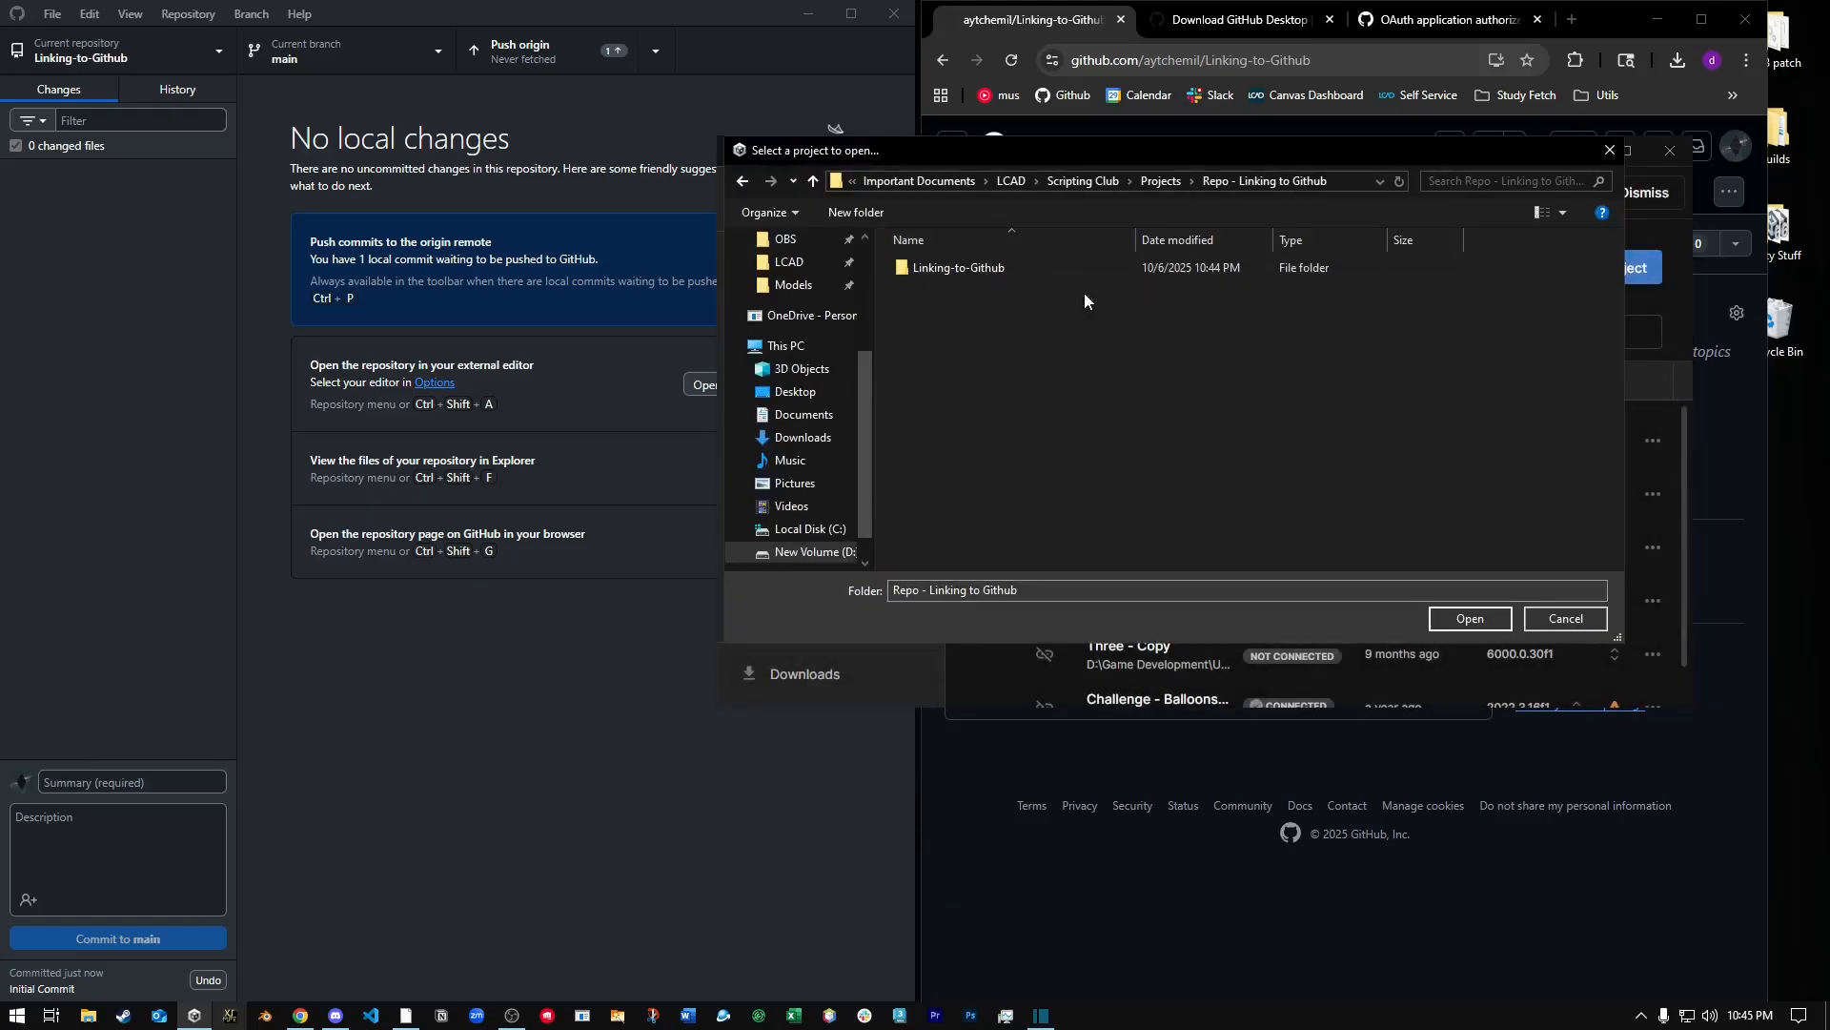
pyautogui.click(982, 272)
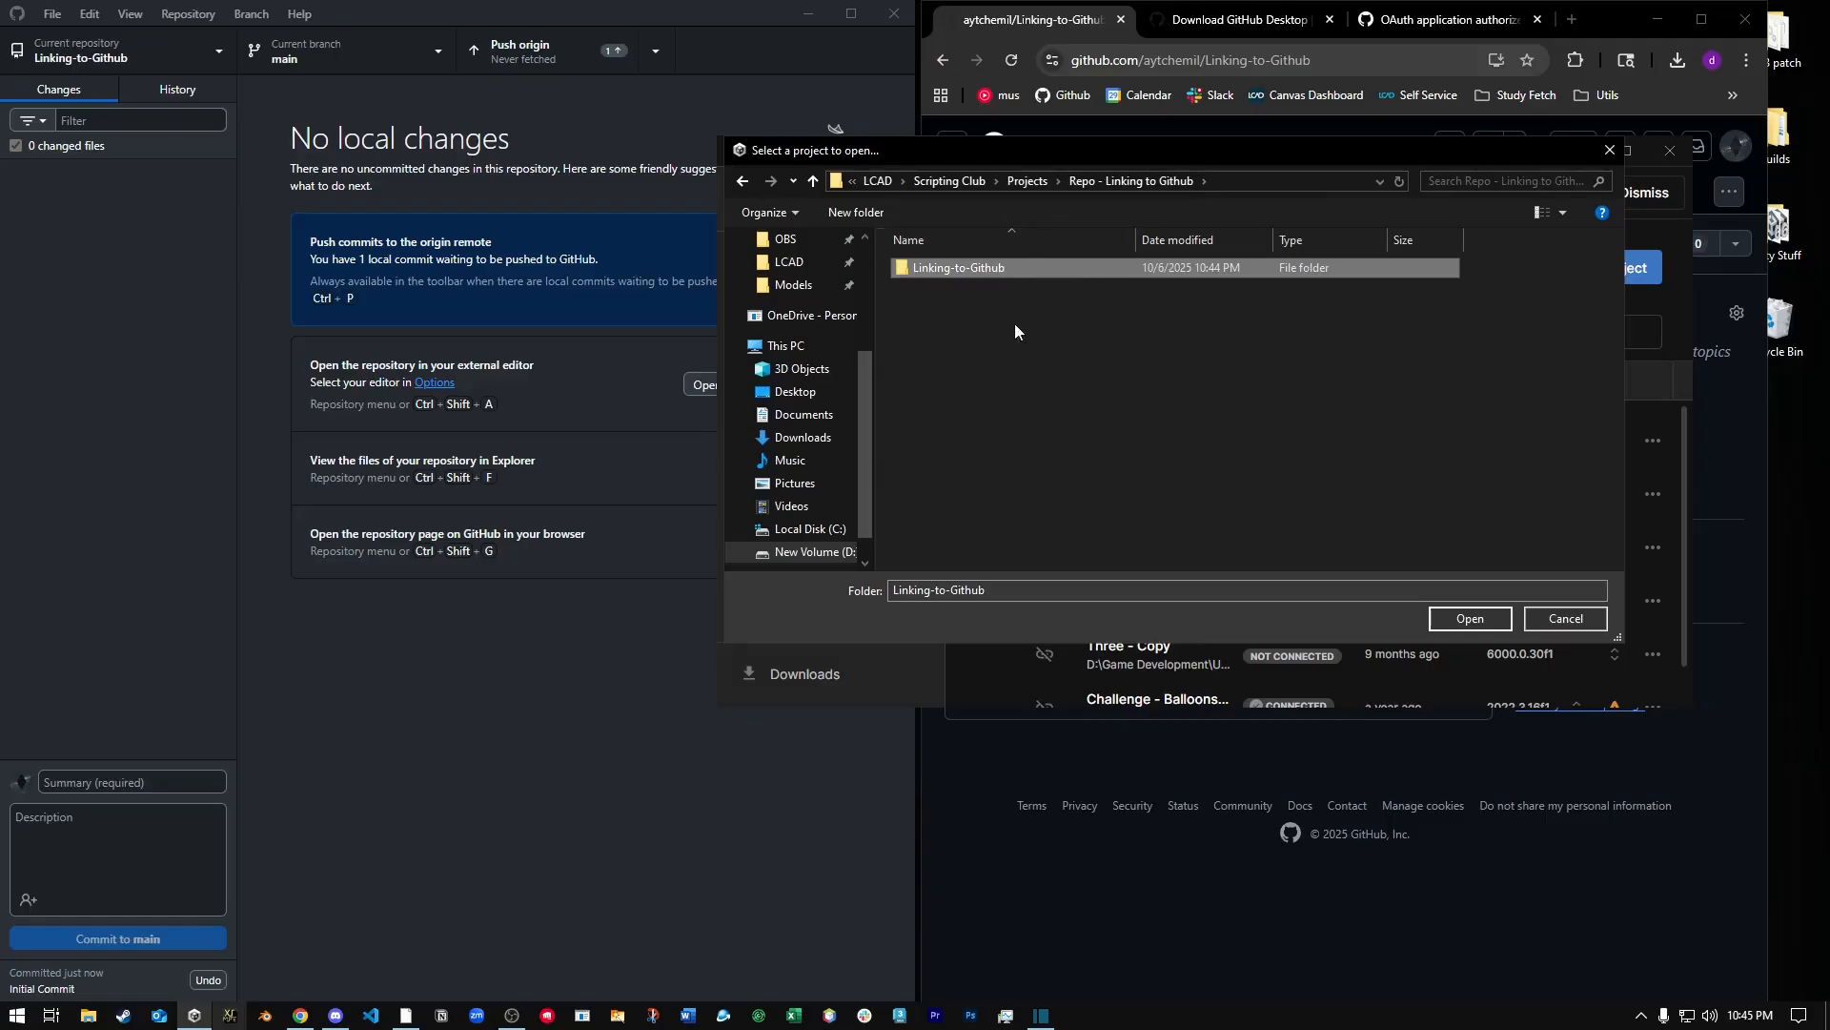
pyautogui.click(1470, 618)
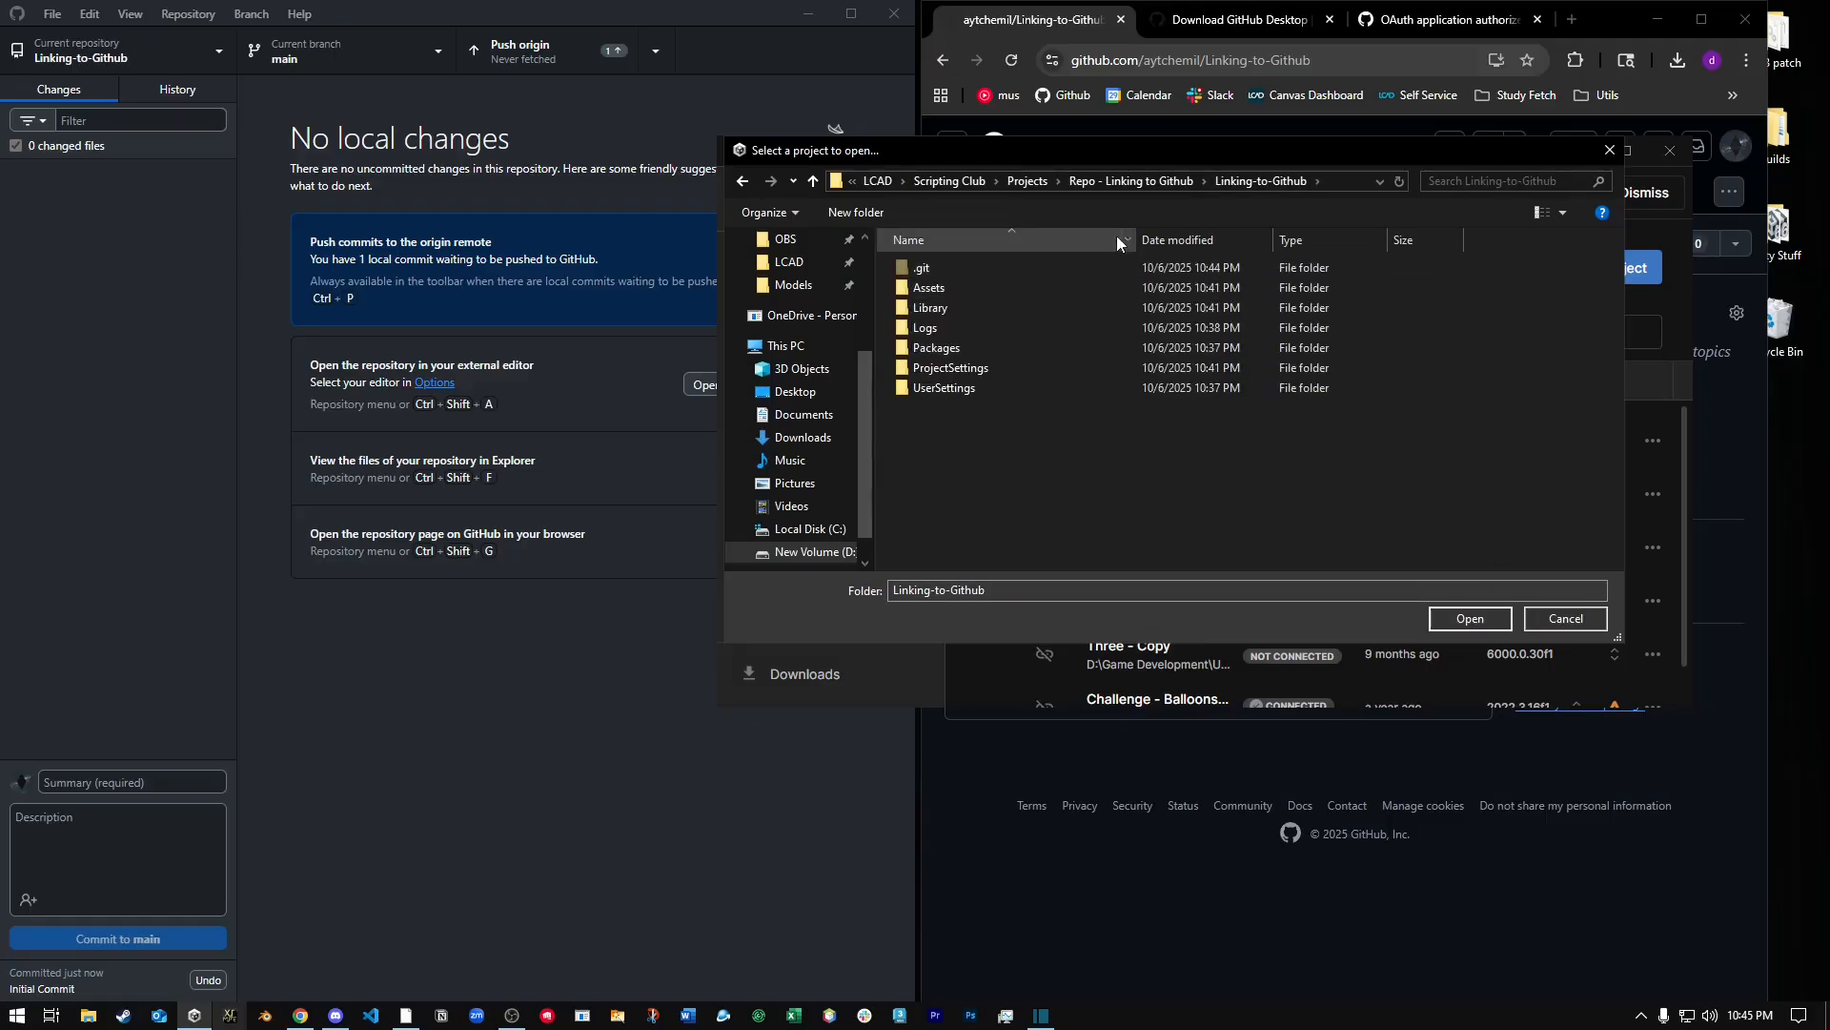
pyautogui.click(1135, 184)
pyautogui.doubleClick(934, 273)
pyautogui.click(940, 289)
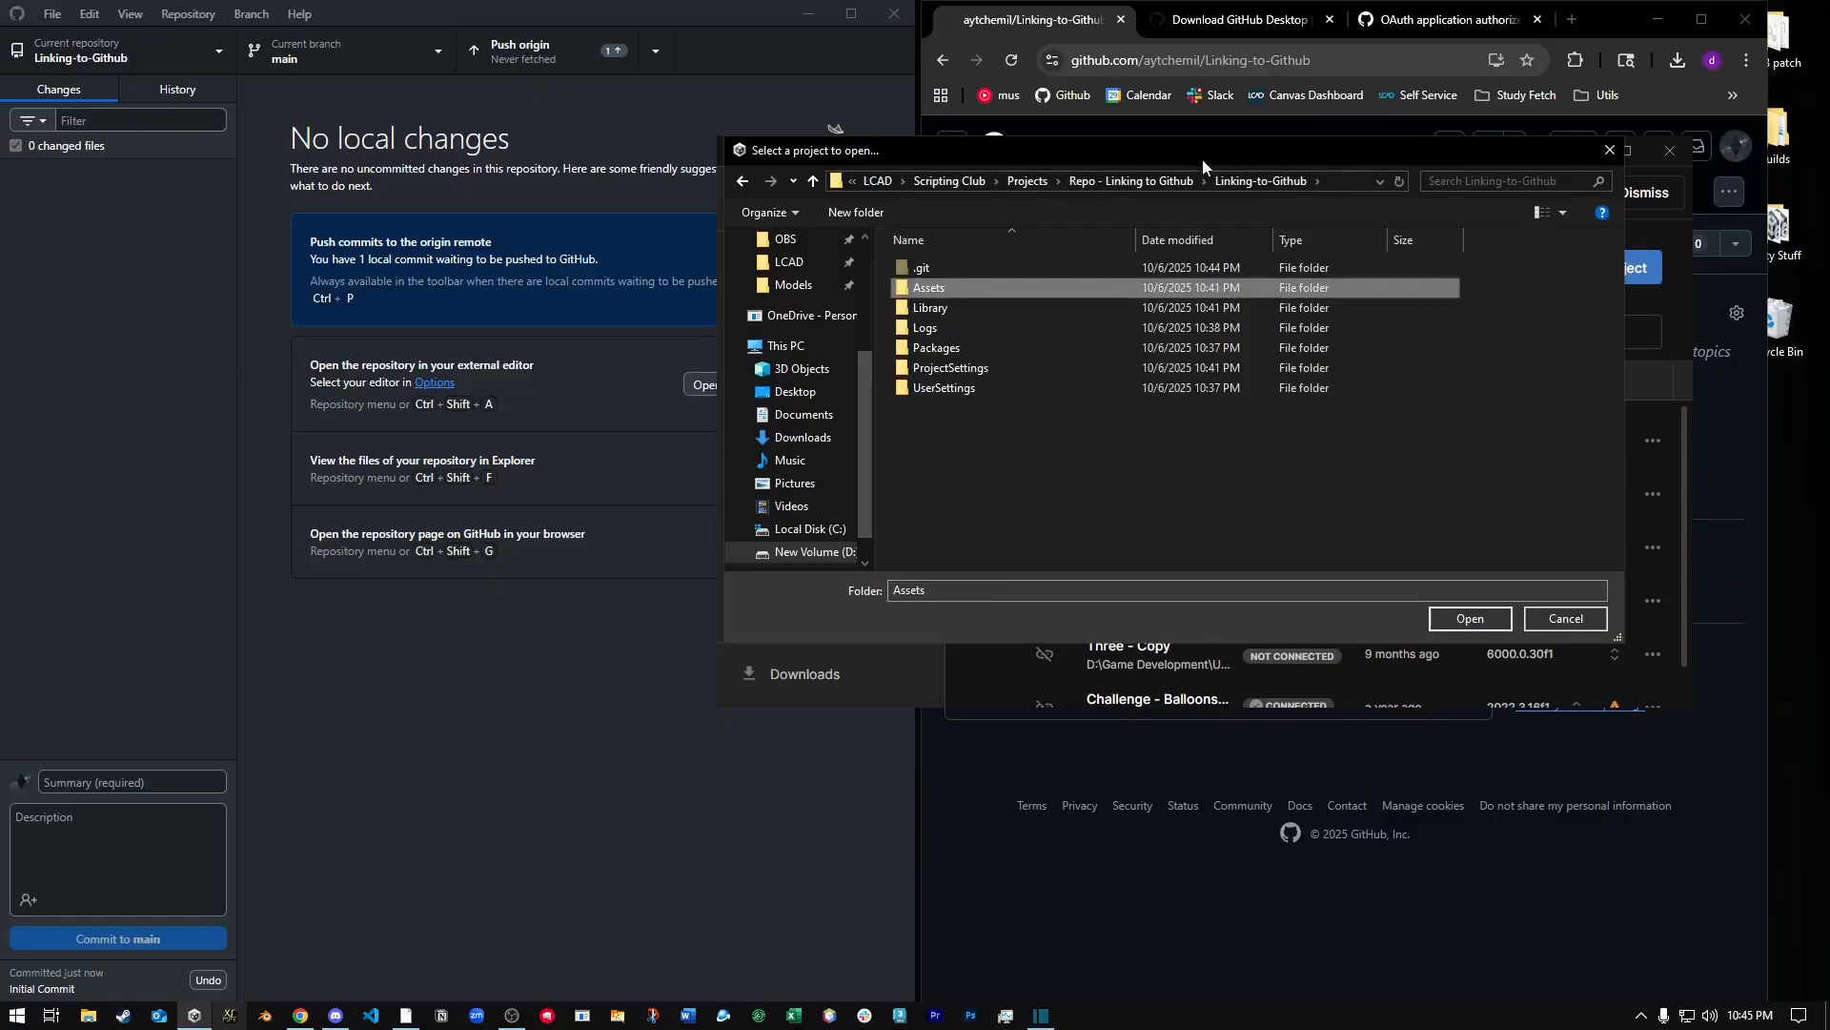
pyautogui.click(1131, 181)
pyautogui.click(988, 270)
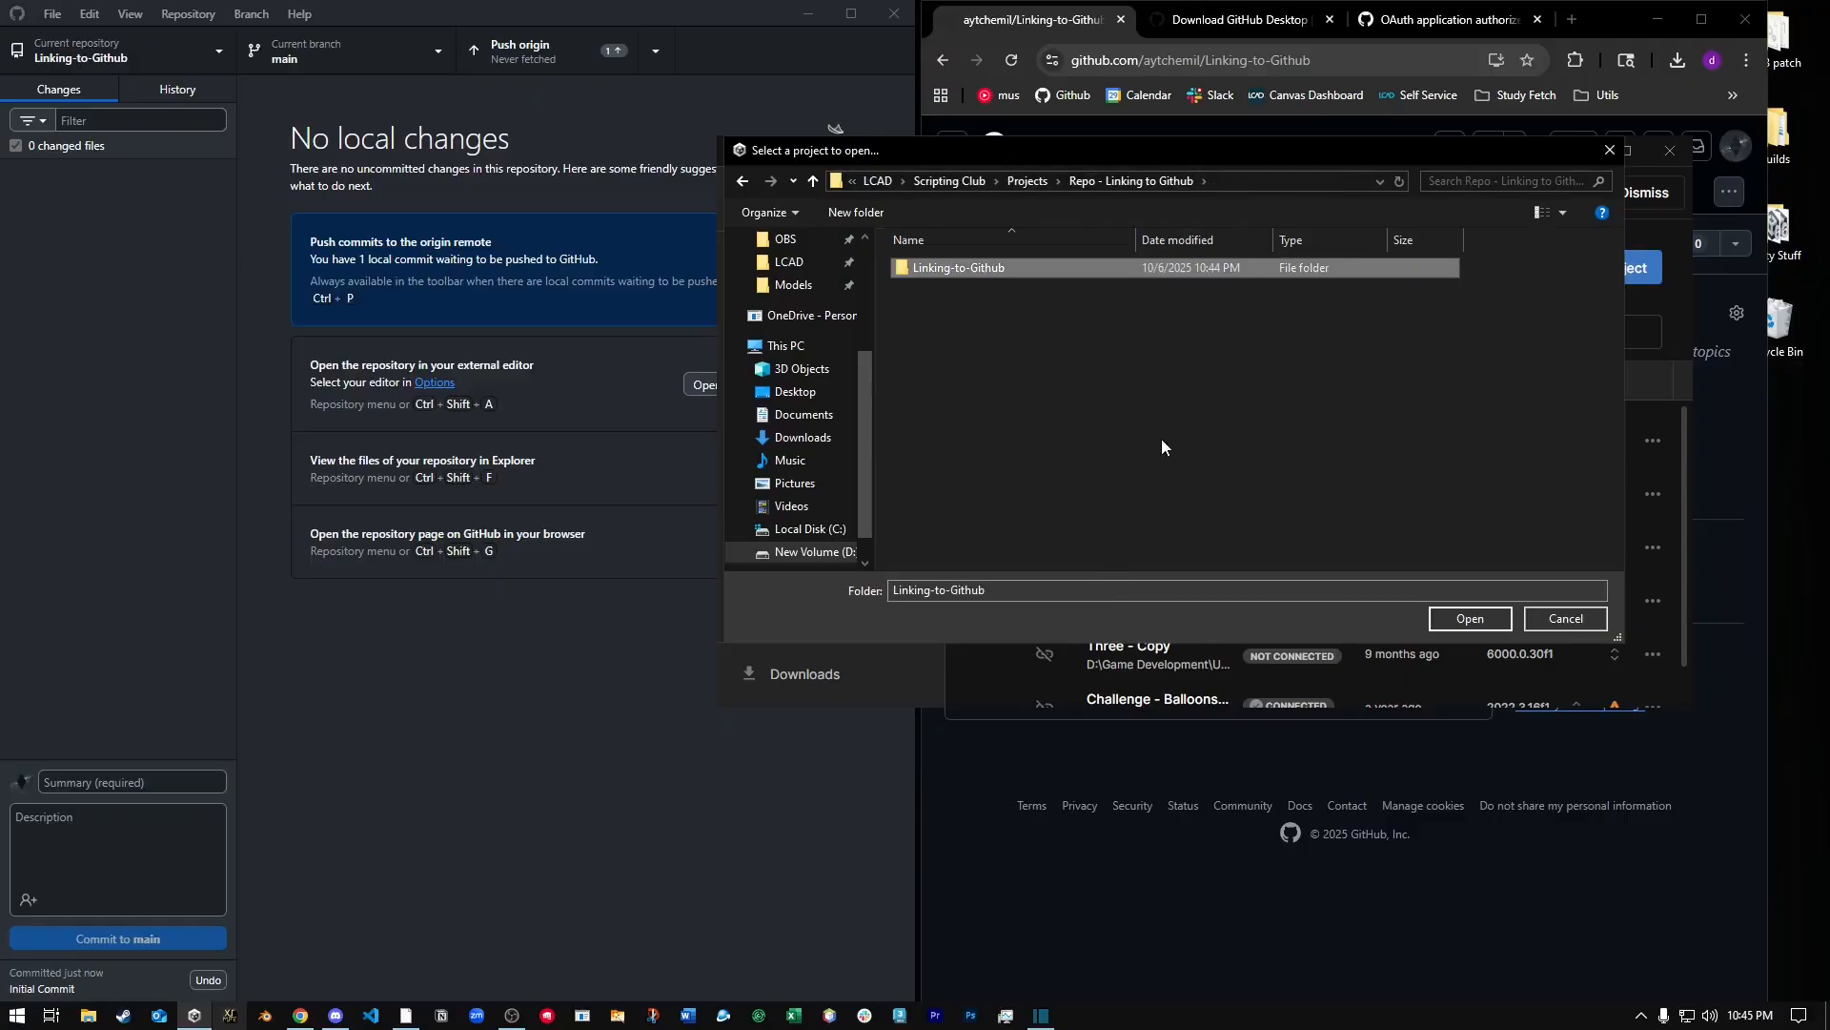
pyautogui.click(1492, 621)
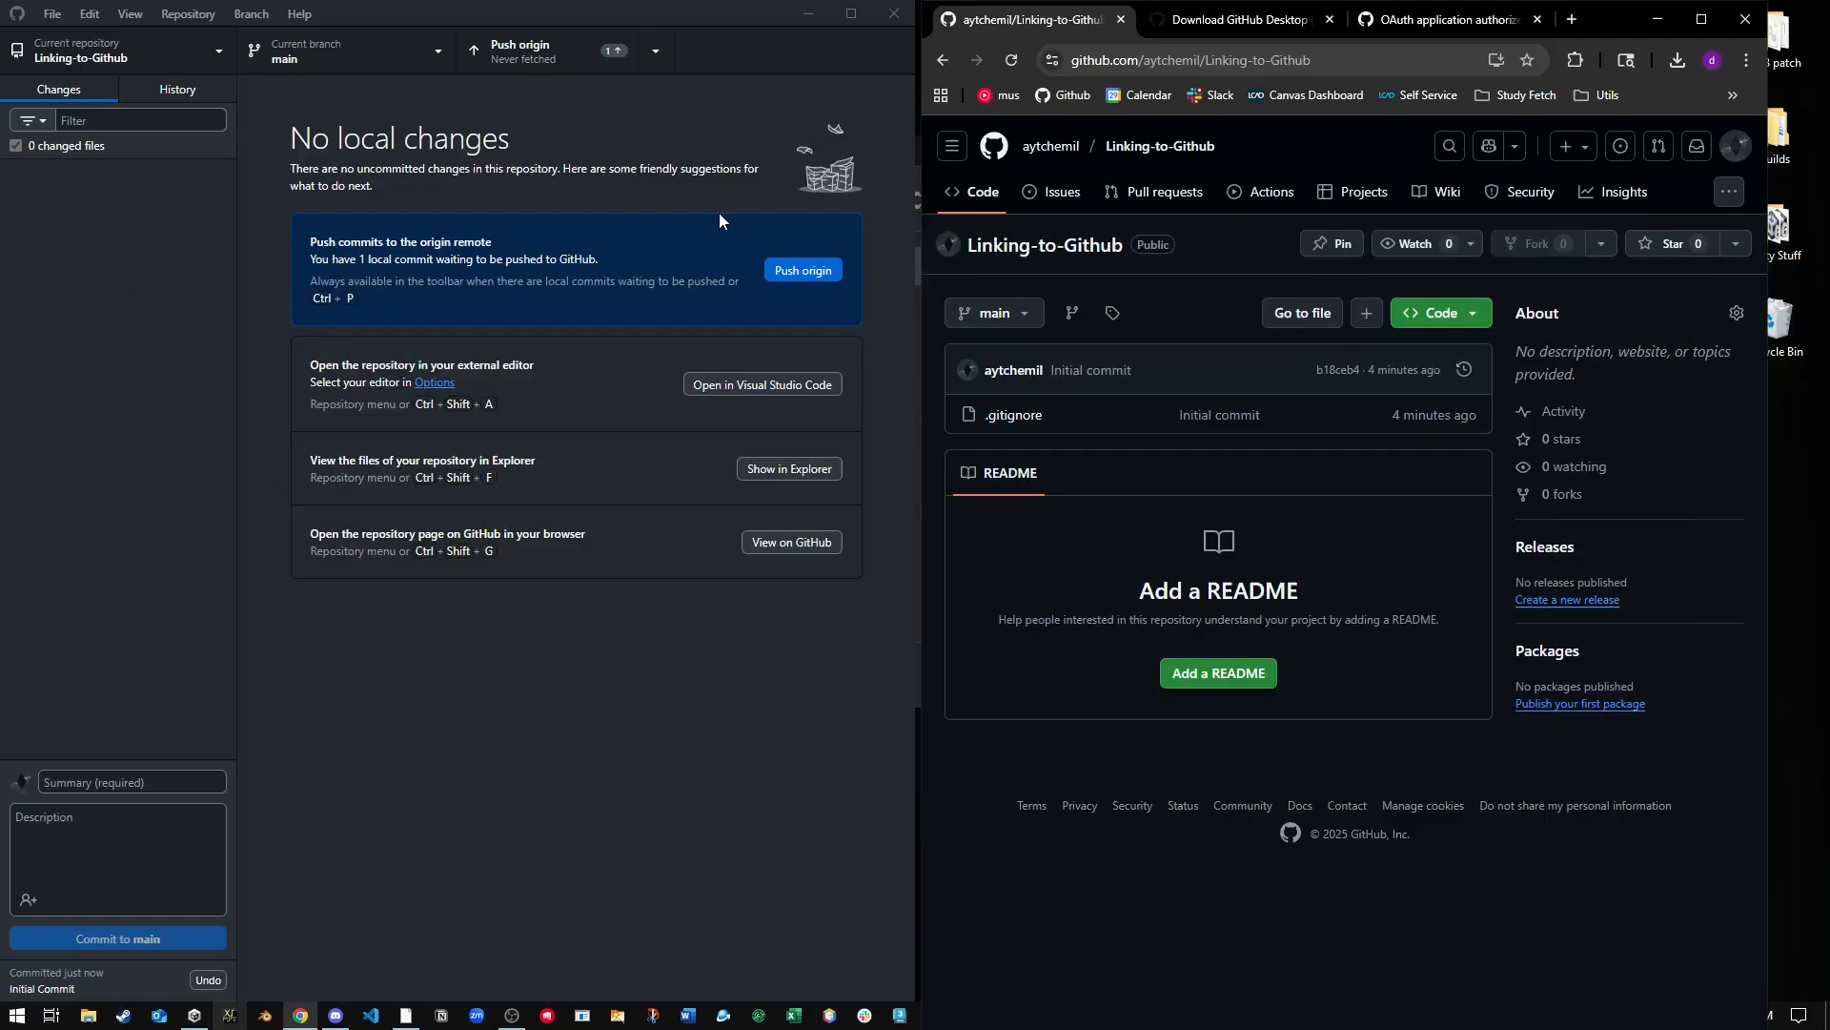
# Push the Initial Commit to origin from GitHub Desktop and reload the Linking-to-Github repository page in the browser.
pyautogui.click(538, 47)
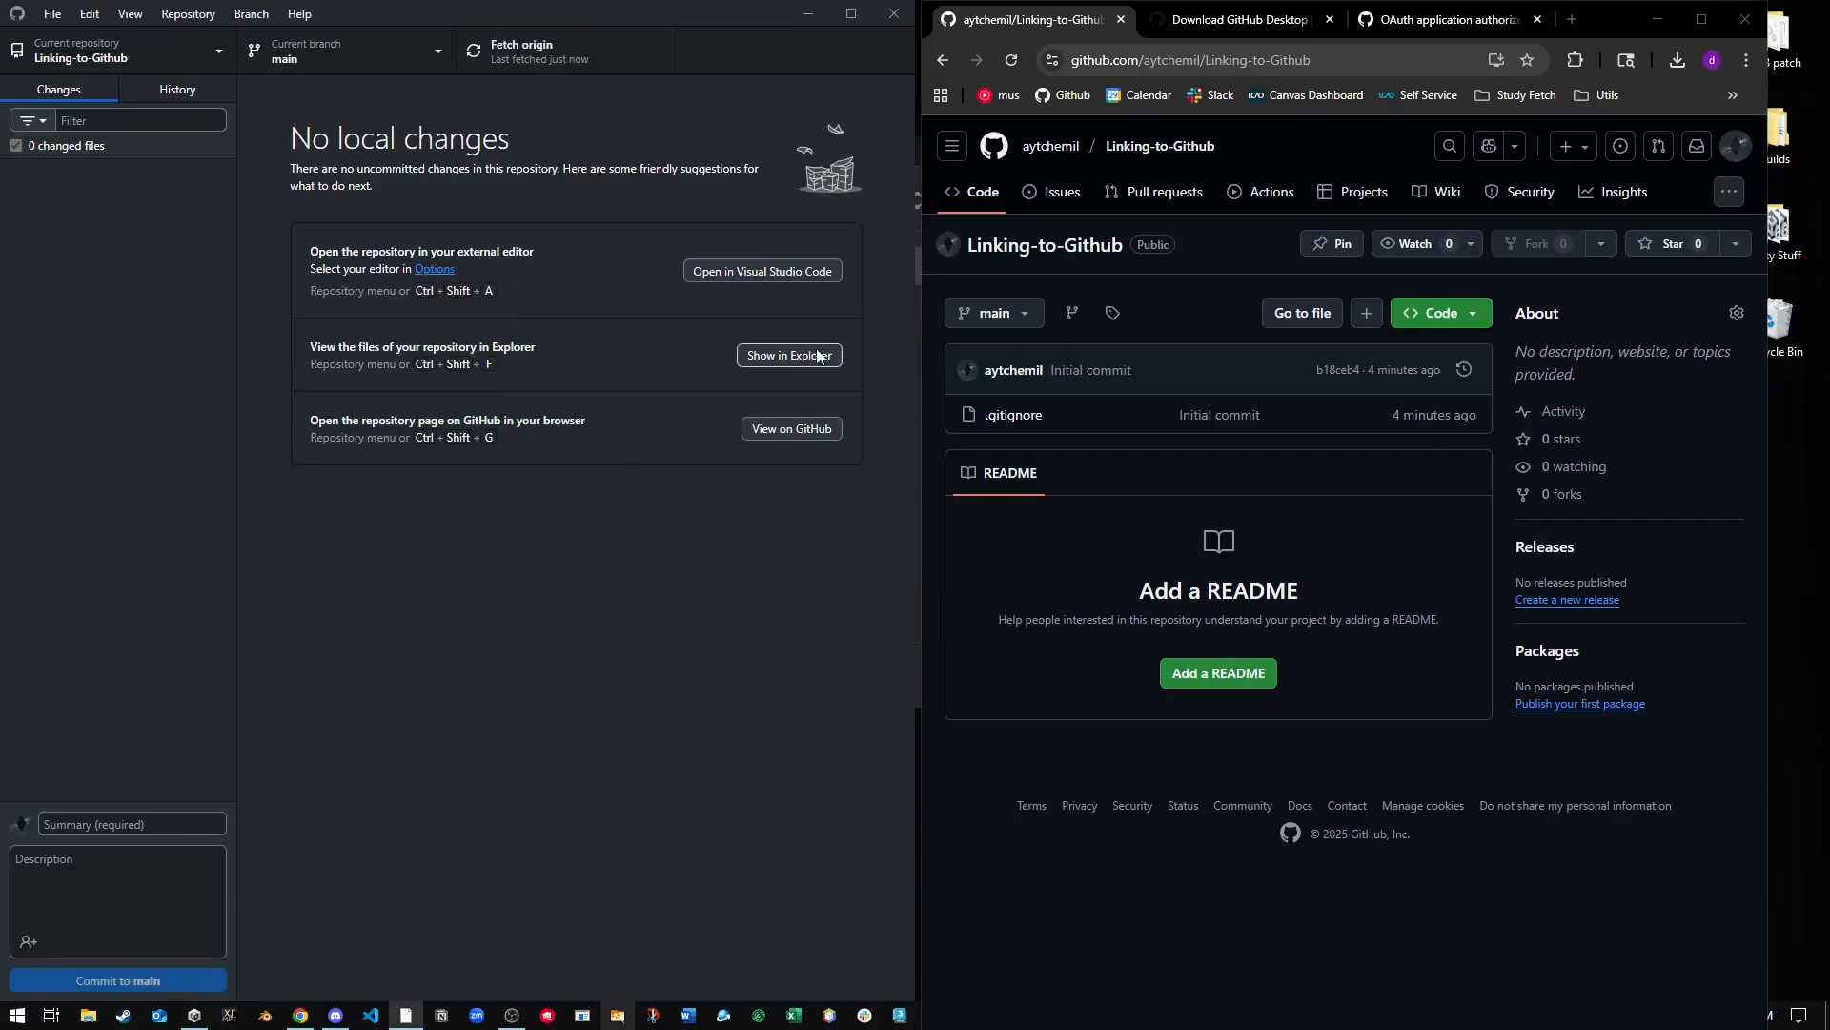
pyautogui.click(1112, 415)
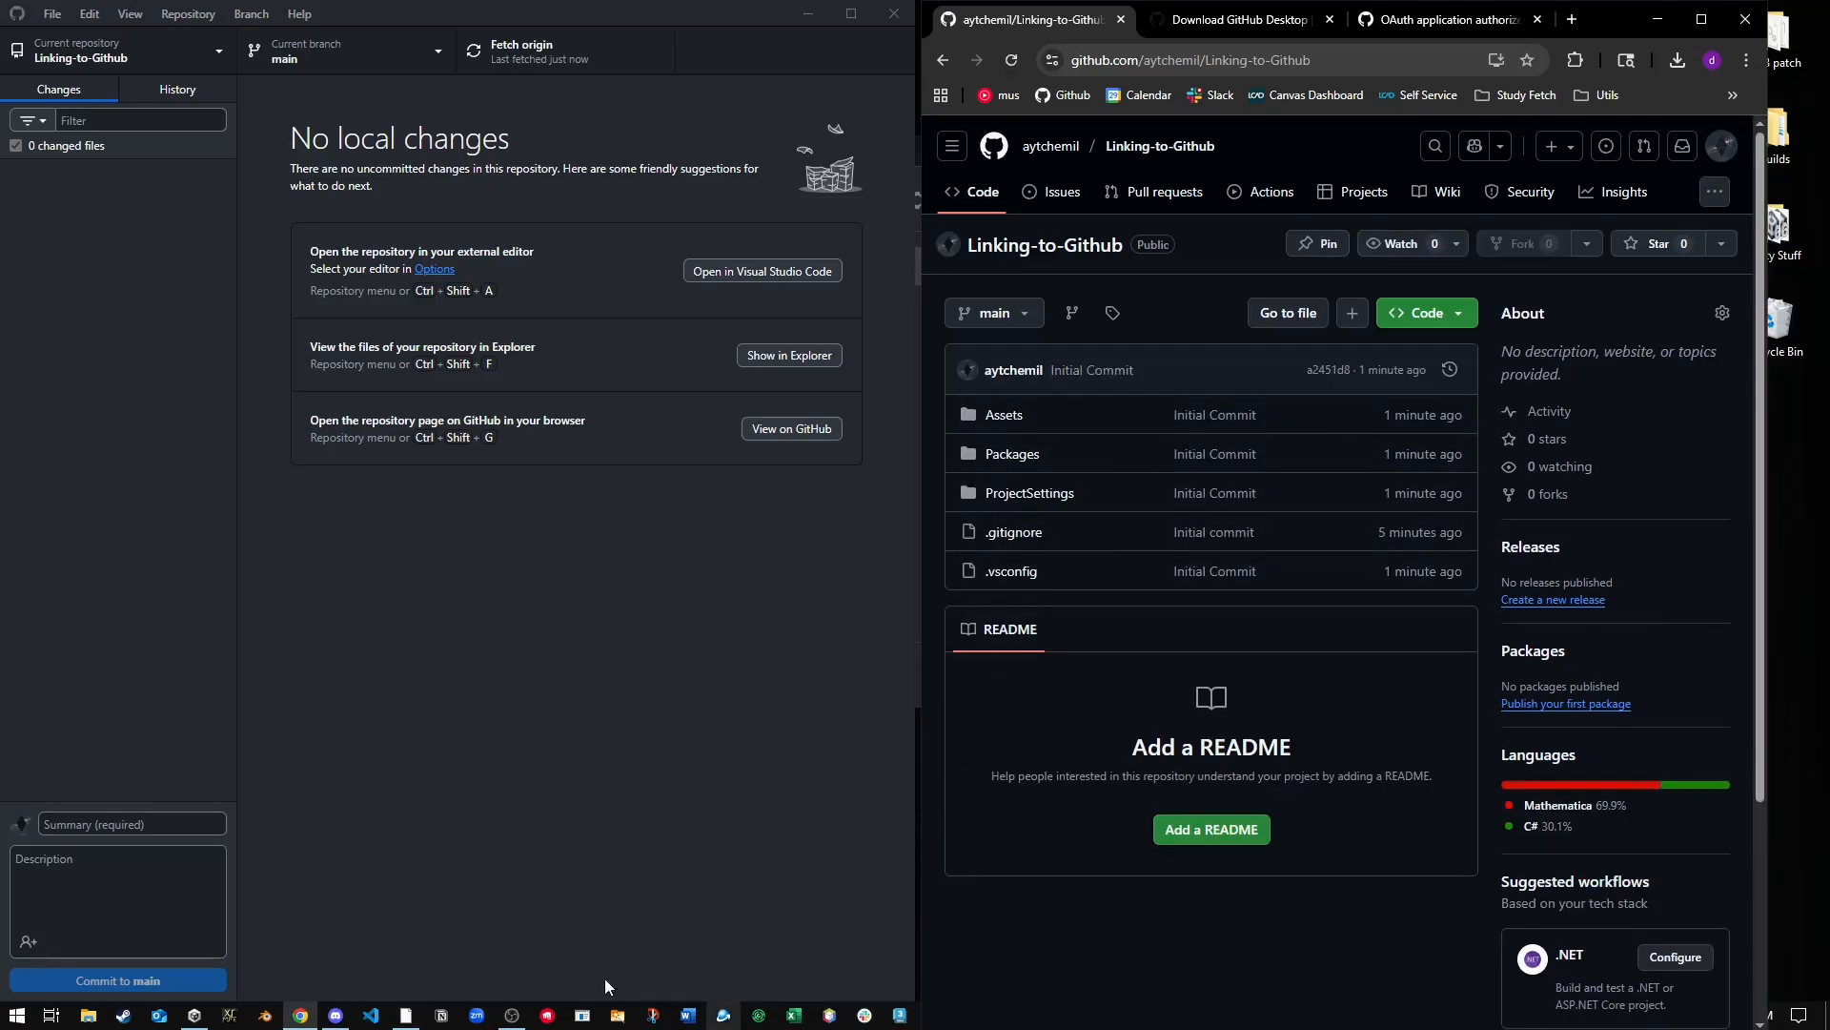
# Switch to the Unity editor and add a 3D Sphere to SampleScene.
pyautogui.click(781, 882)
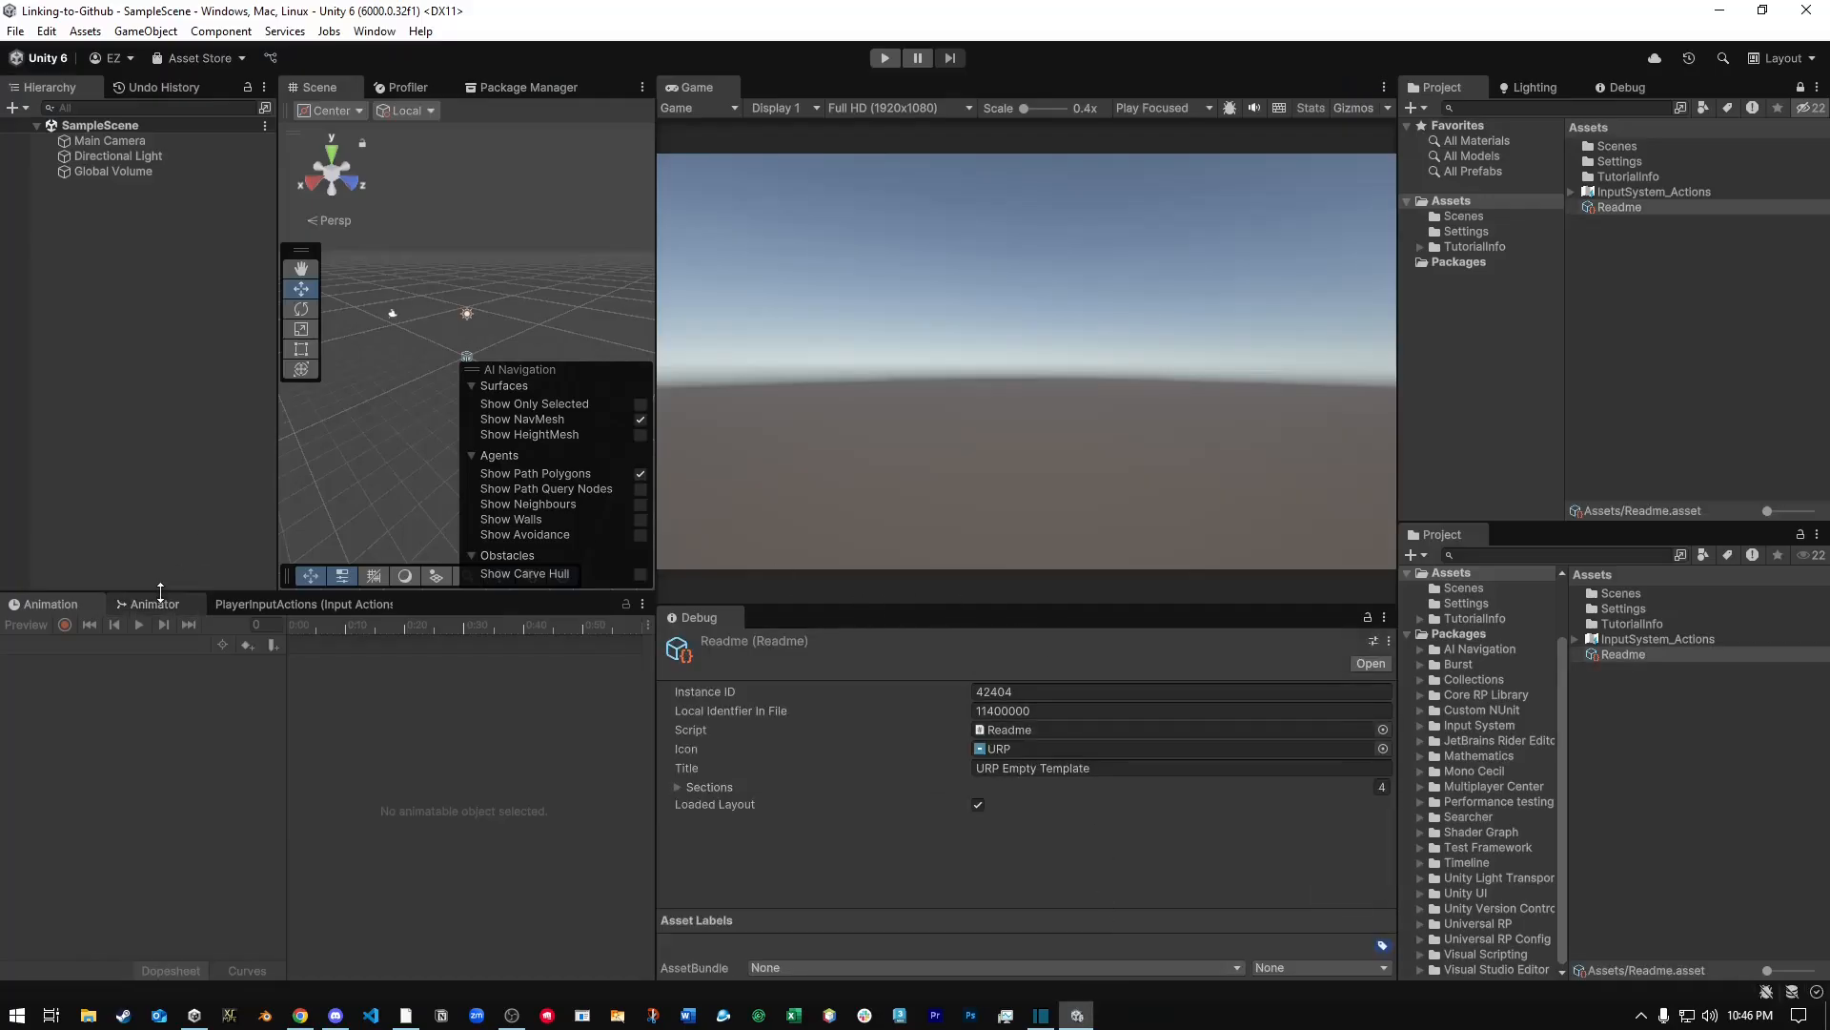
pyautogui.rightClick(139, 393)
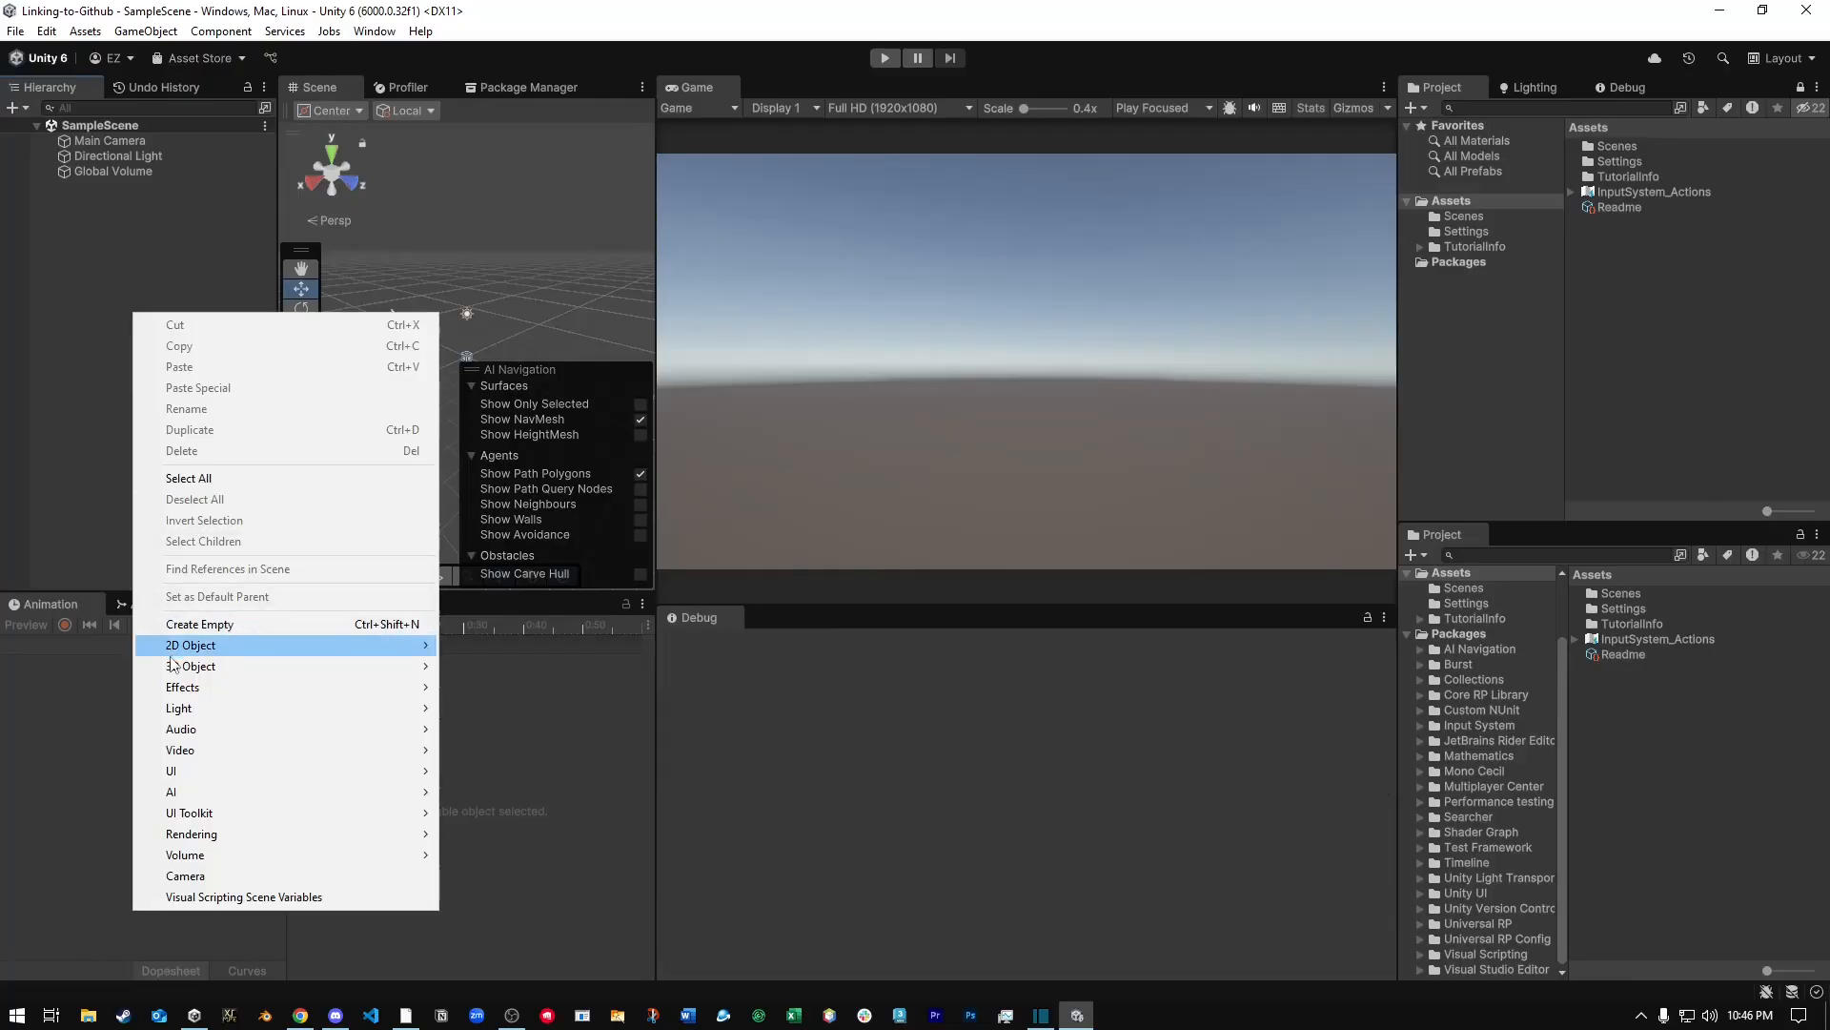
pyautogui.moveTo(315, 639)
pyautogui.click(536, 682)
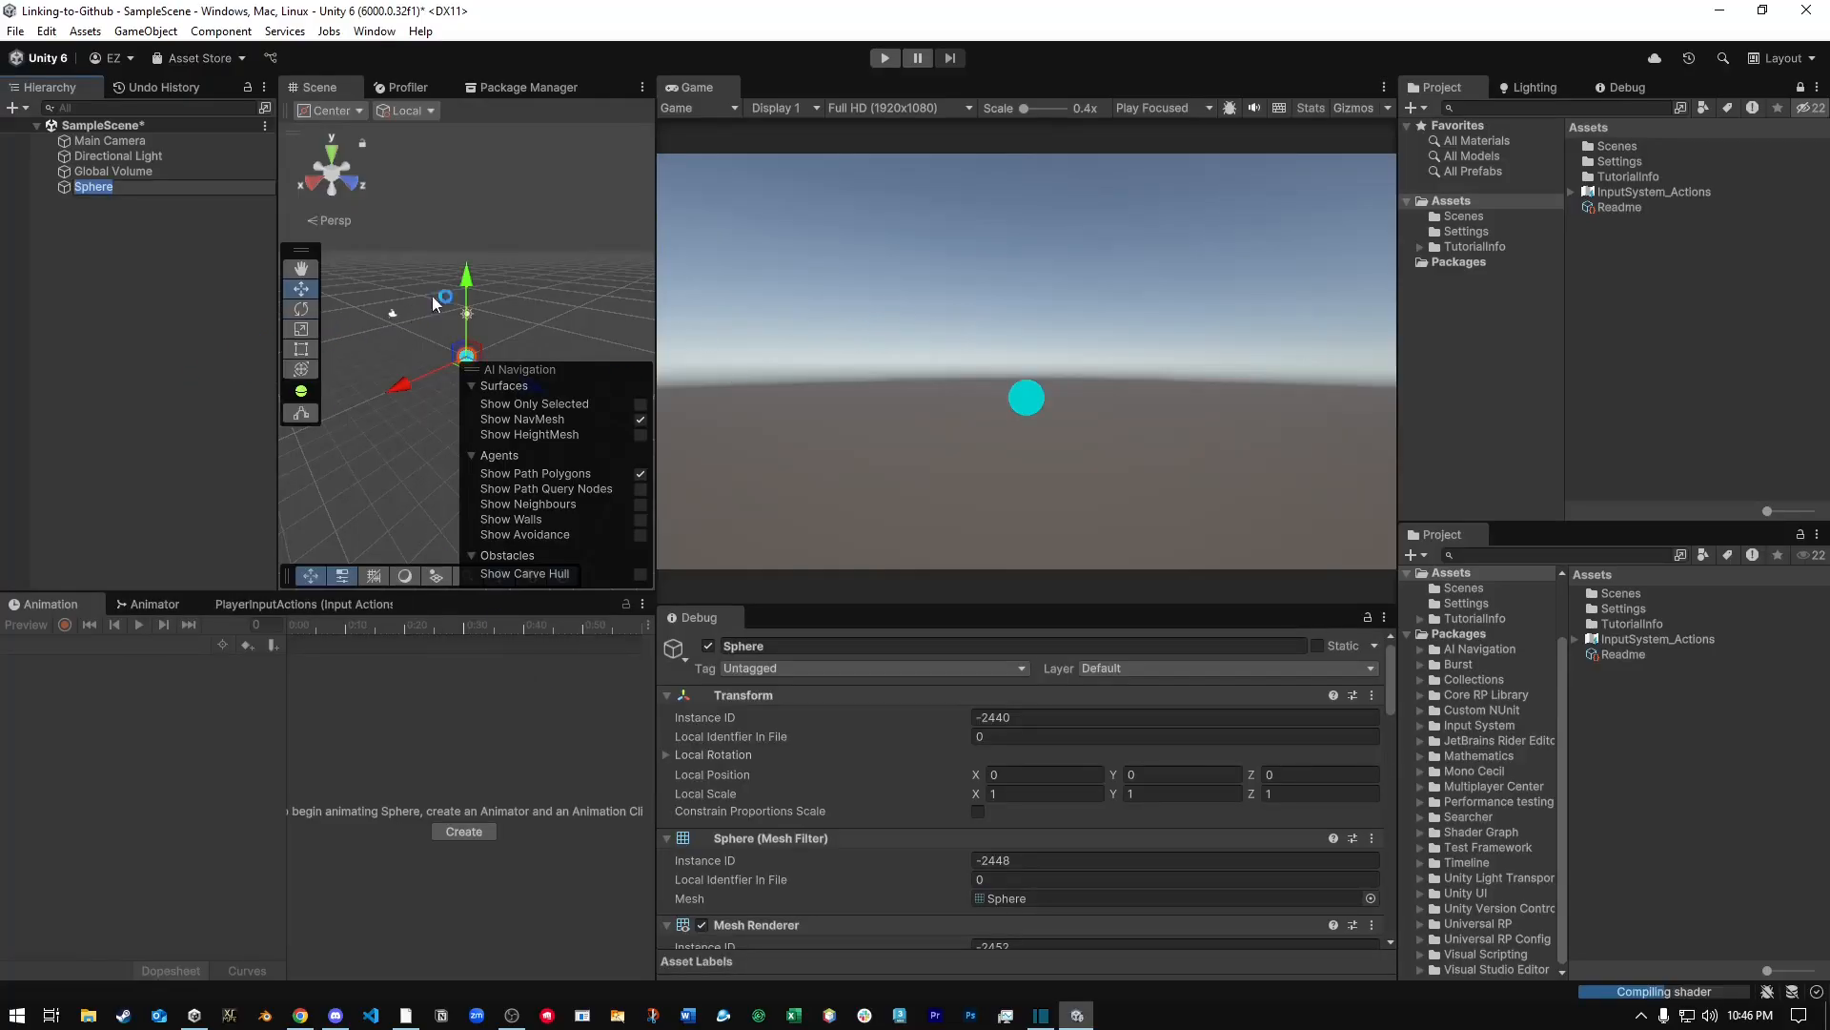
pyautogui.rightClick(466, 285)
pyautogui.click(454, 233)
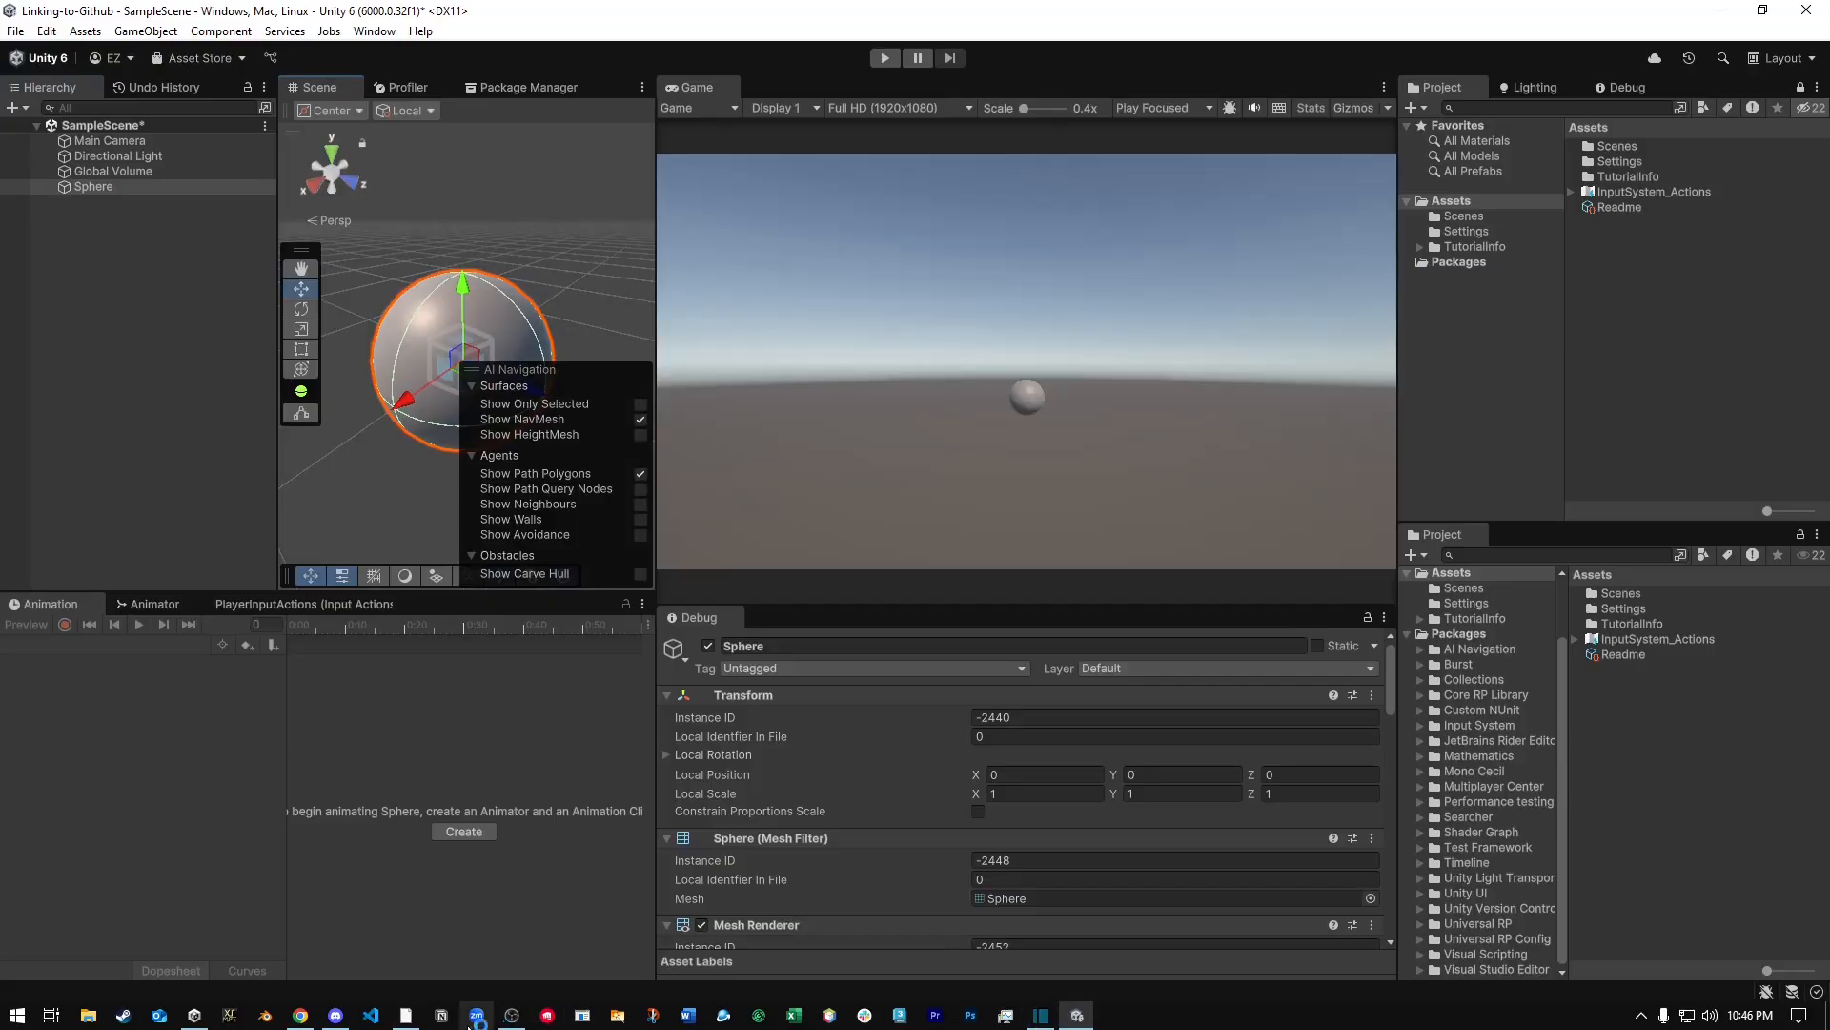
# Save SampleScene and deselect the sphere.
pyautogui.click(15, 31)
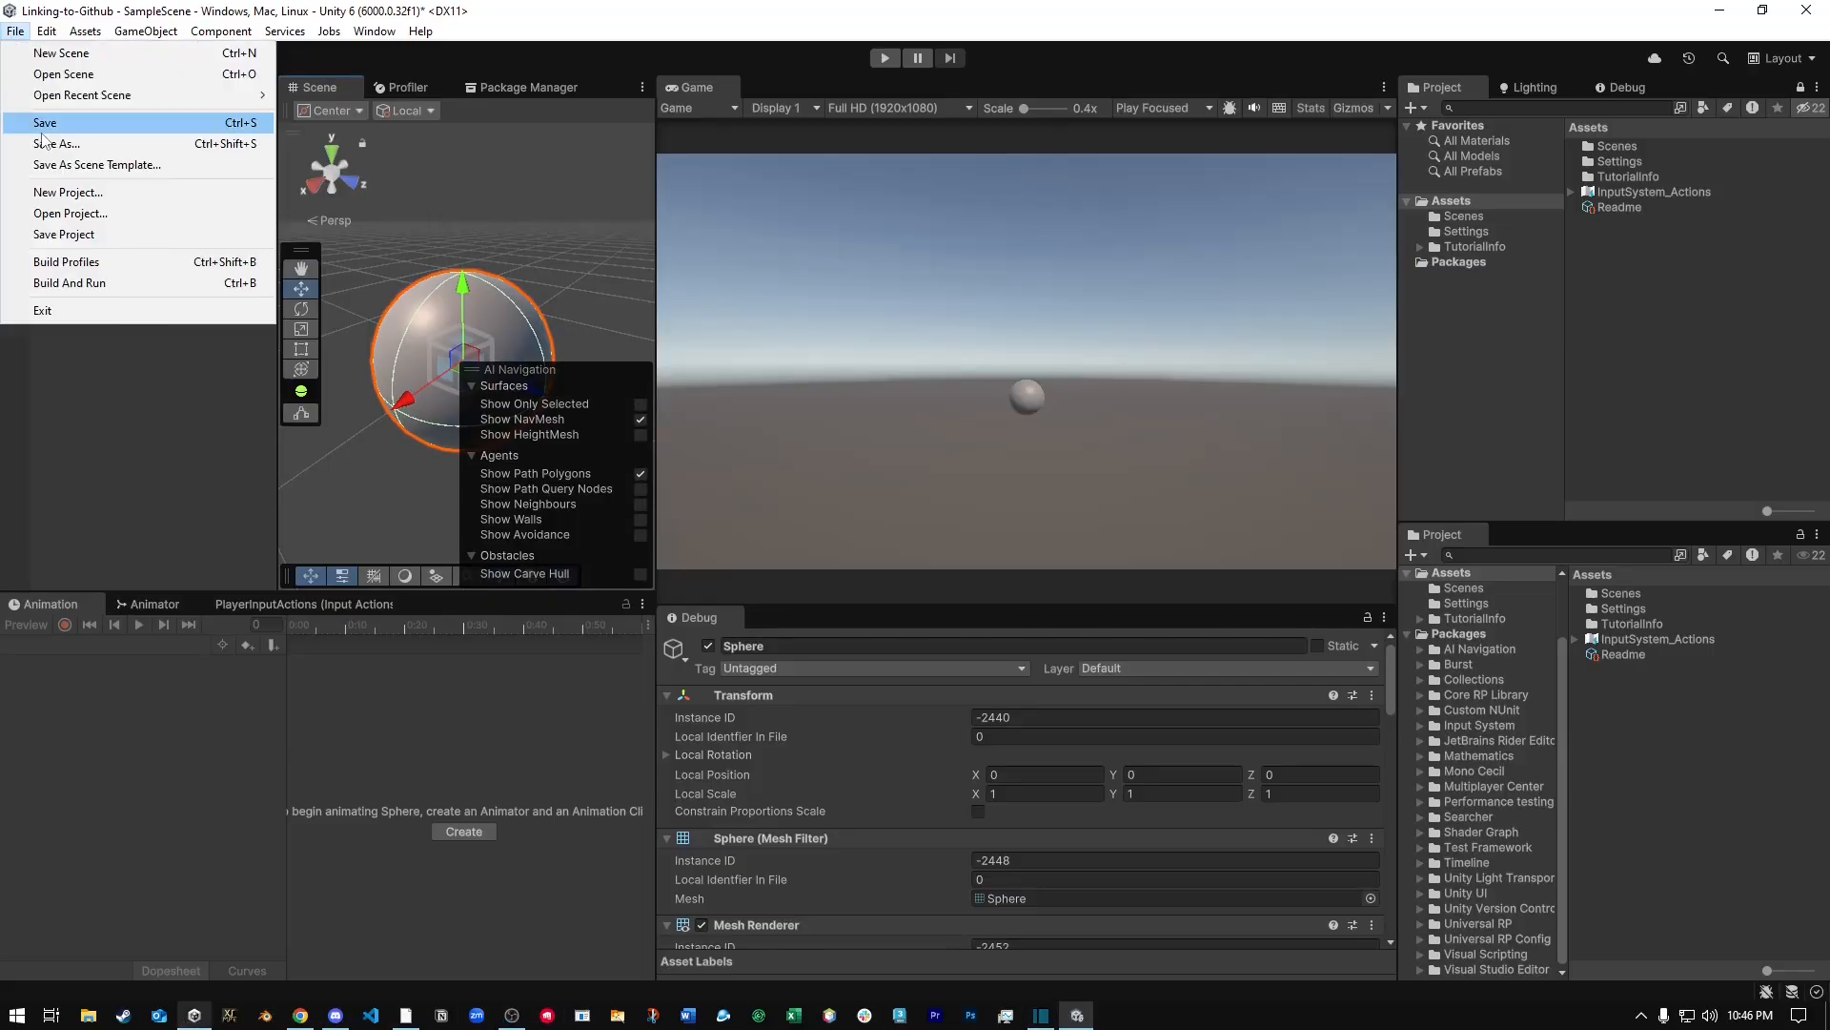
pyautogui.click(38, 114)
pyautogui.click(106, 511)
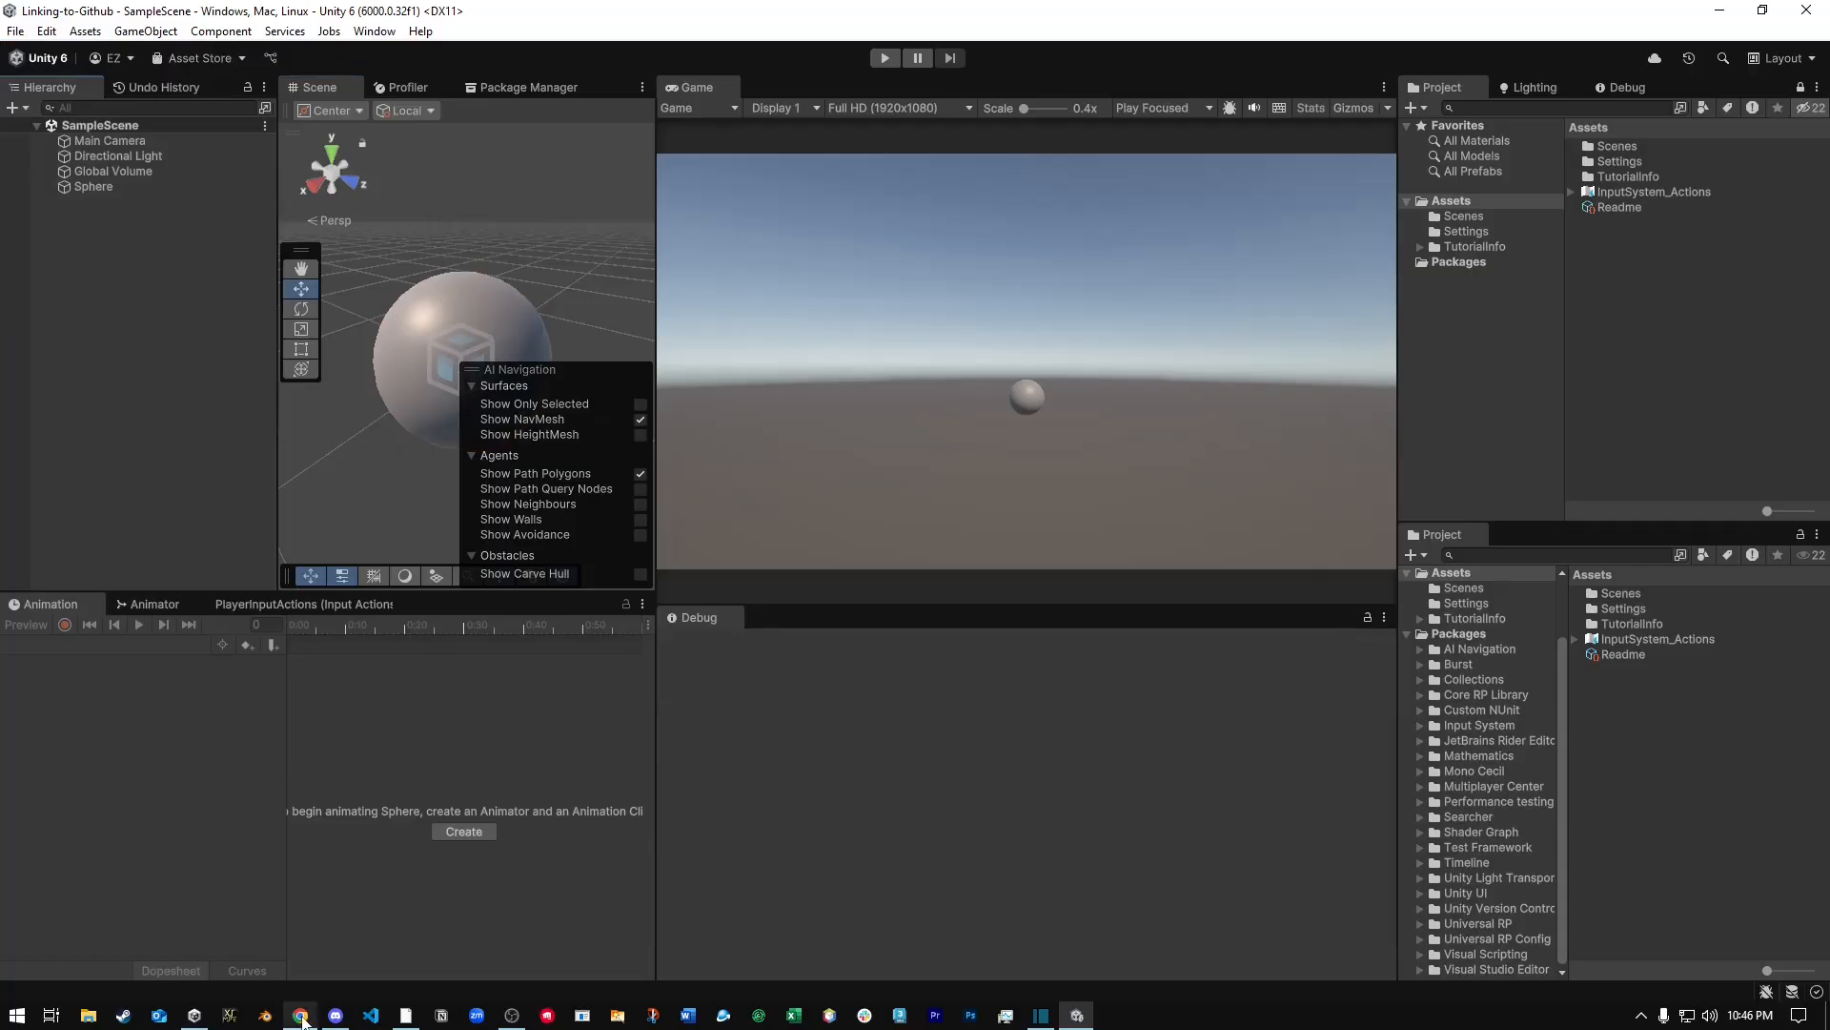
# Switch to GitHub Desktop, commit the changed files to main with the summary First Commit - Sphere, and push them to origin.
pyautogui.click(405, 1015)
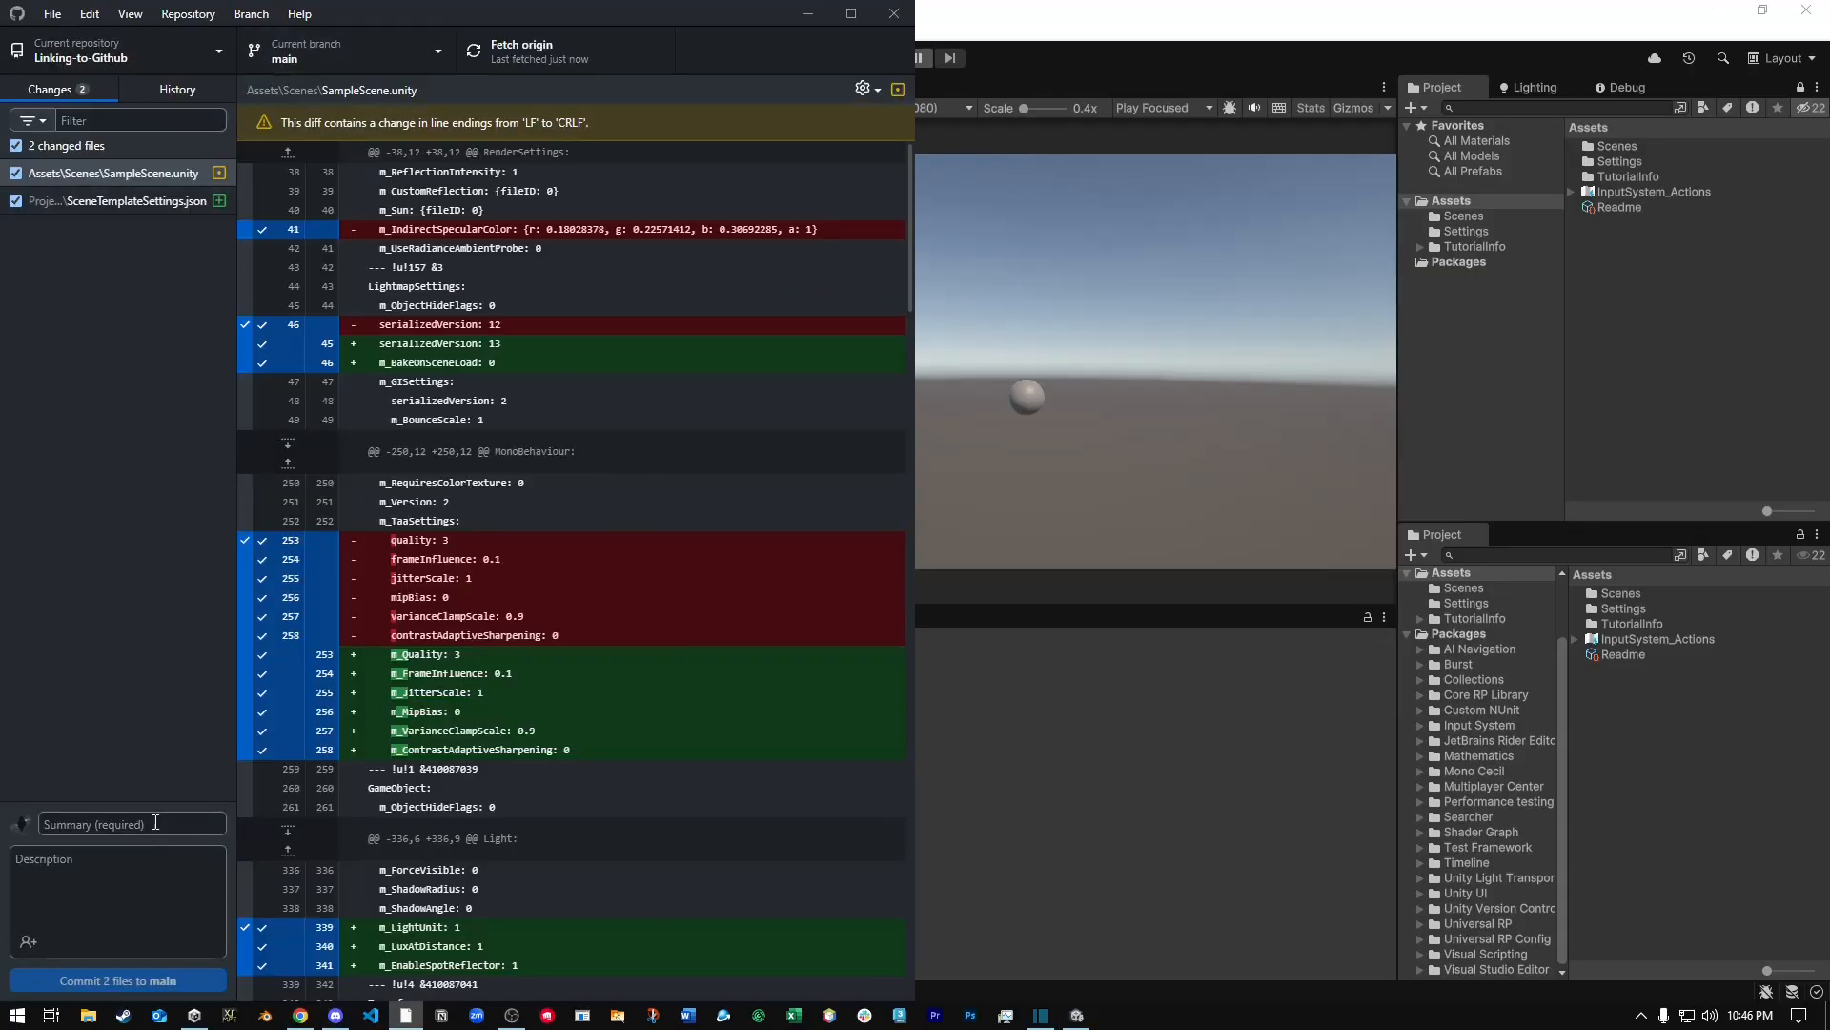
pyautogui.write('First Commit - Sphere')
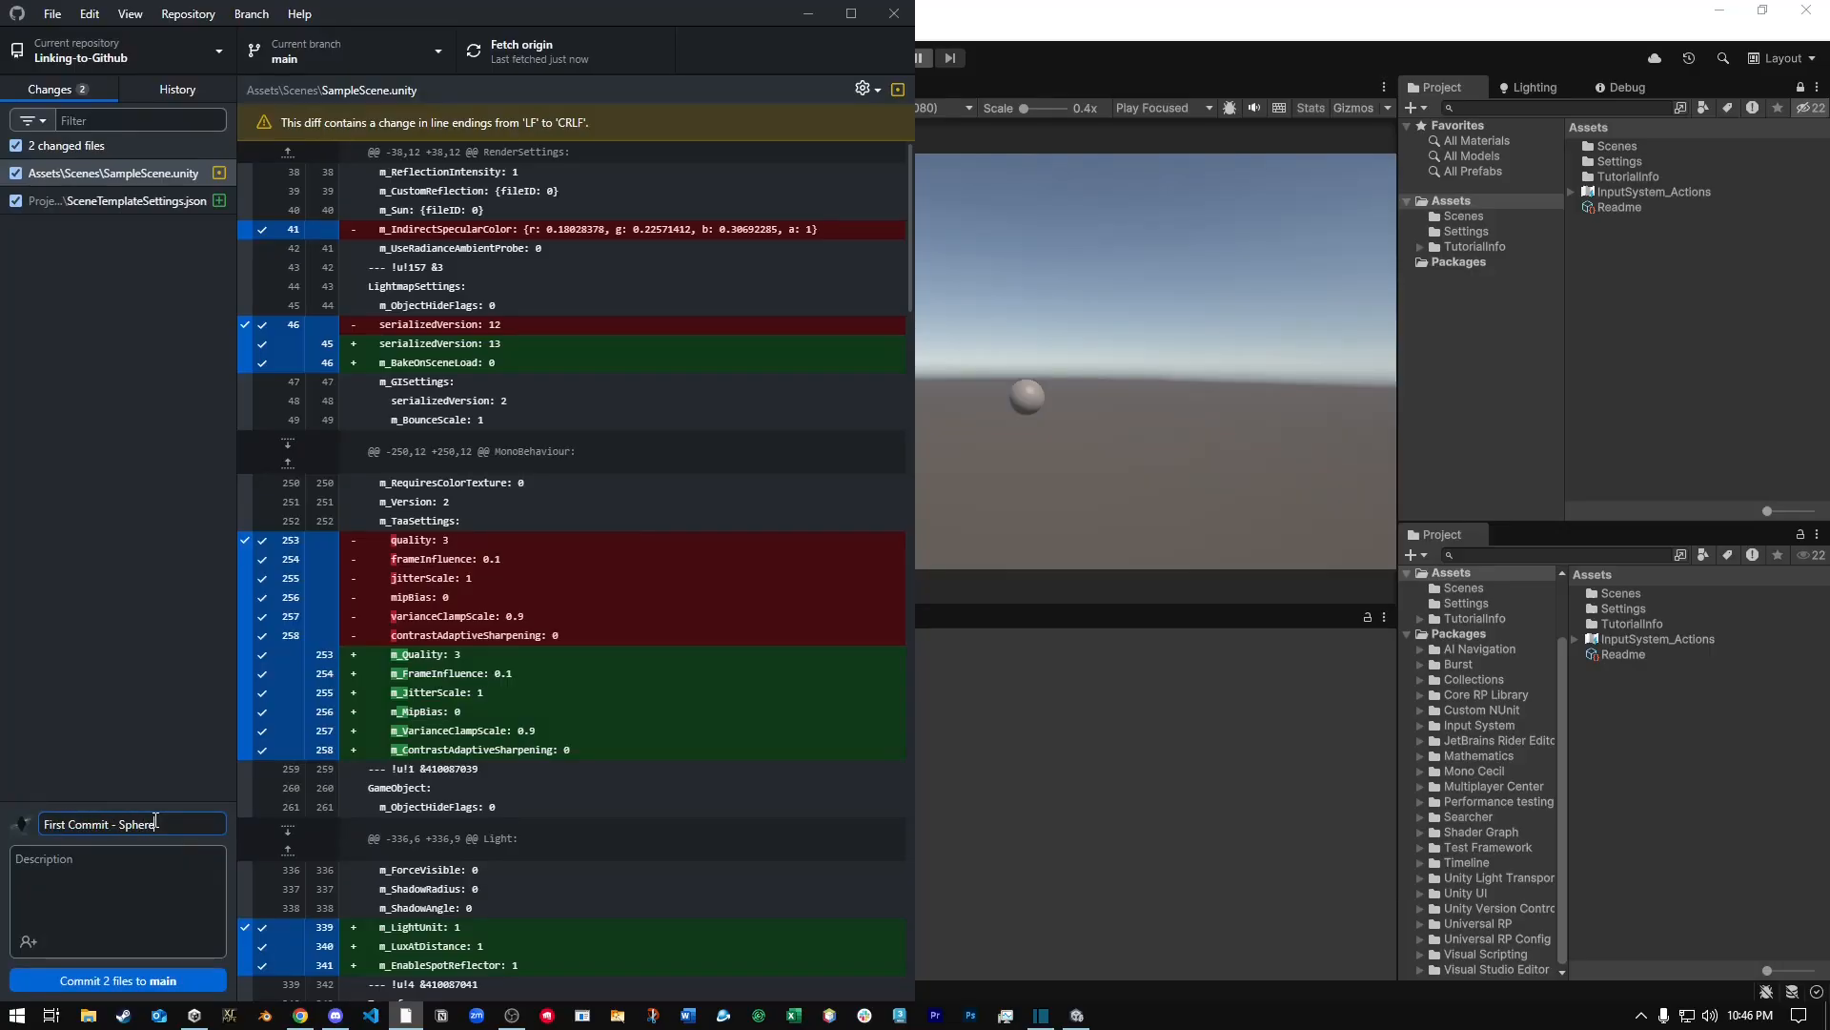
pyautogui.click(158, 980)
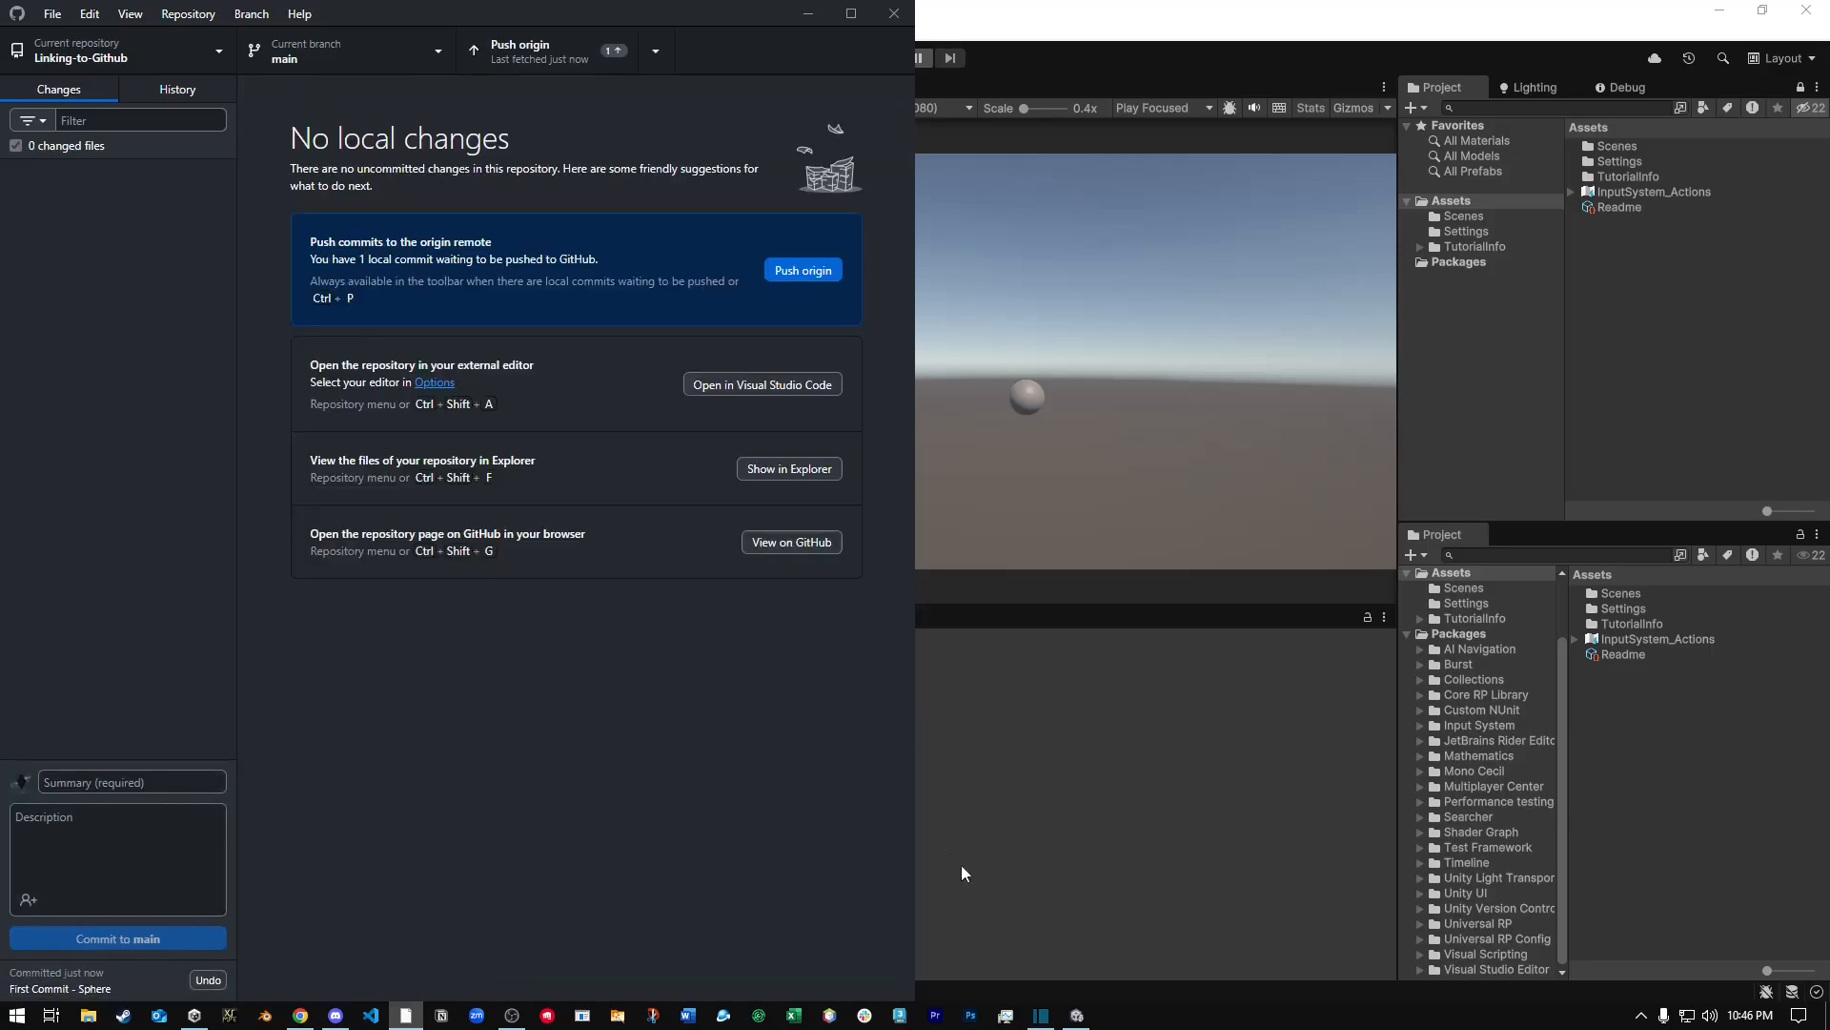
pyautogui.click(610, 53)
# Switch to the browser, reload the Linking-to-Github repository page and examine the commit history of main.
pyautogui.click(301, 1014)
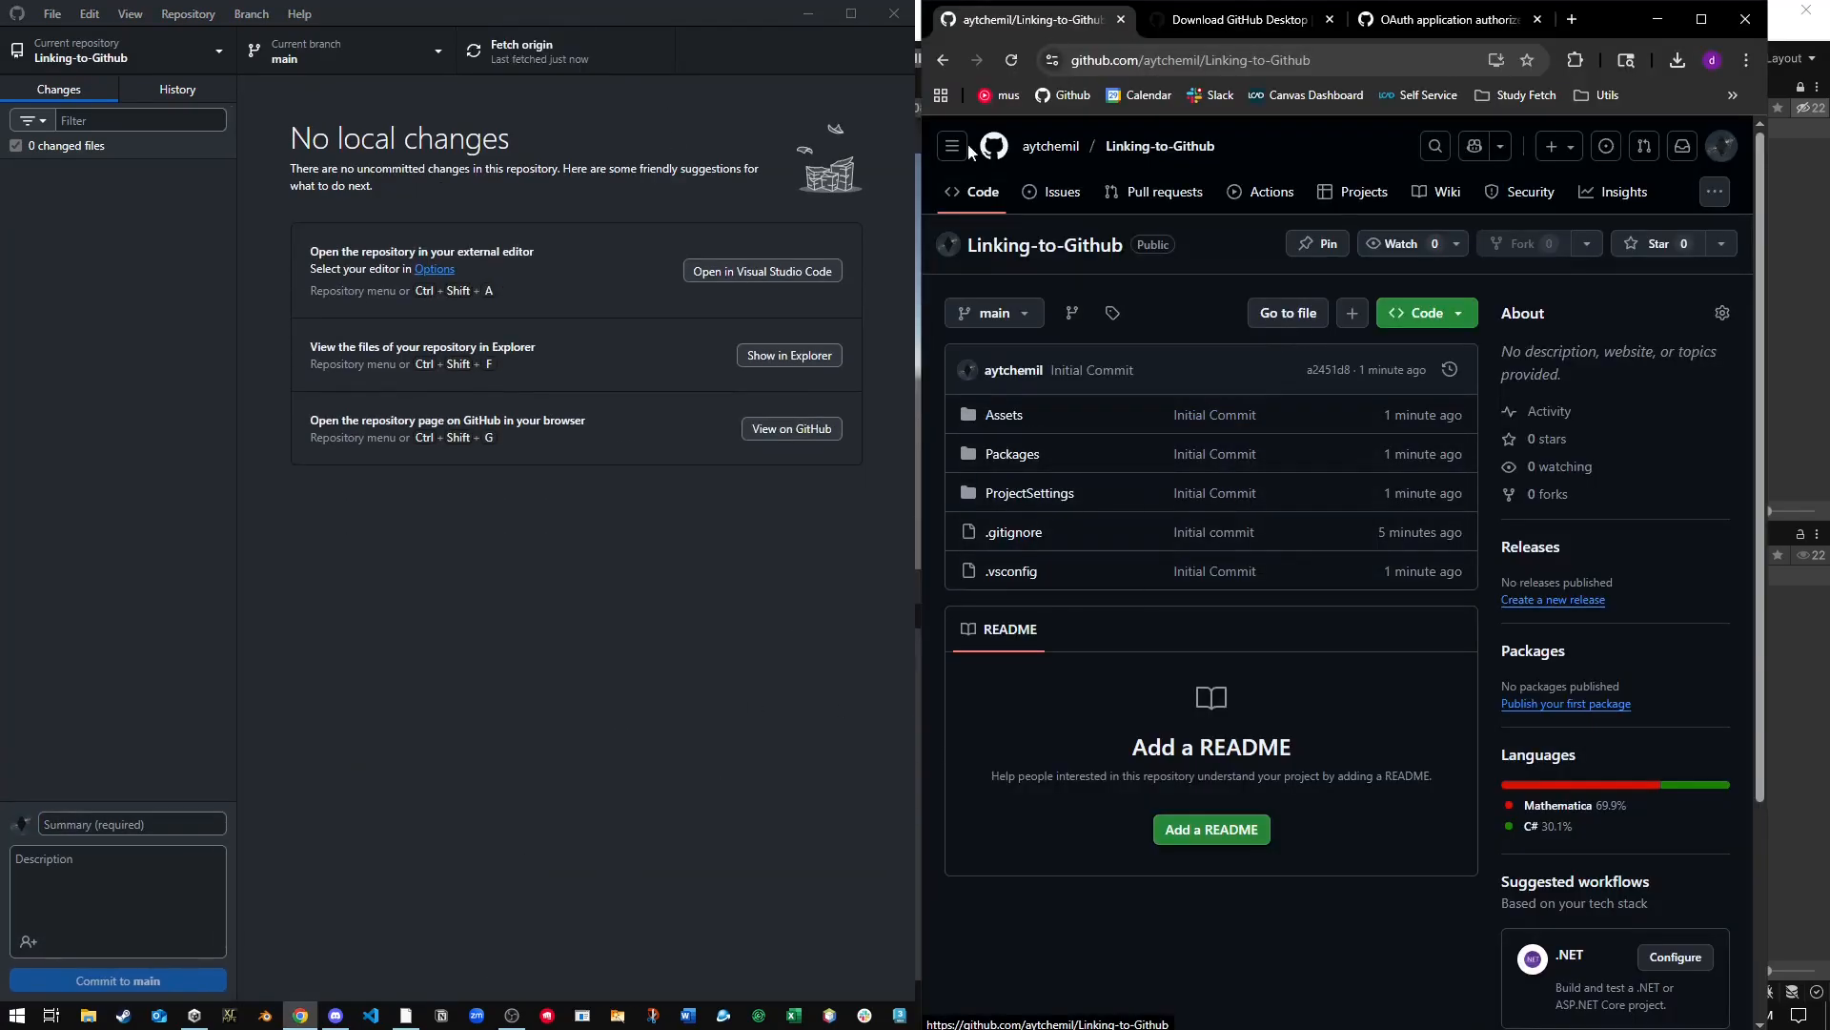
pyautogui.click(1004, 63)
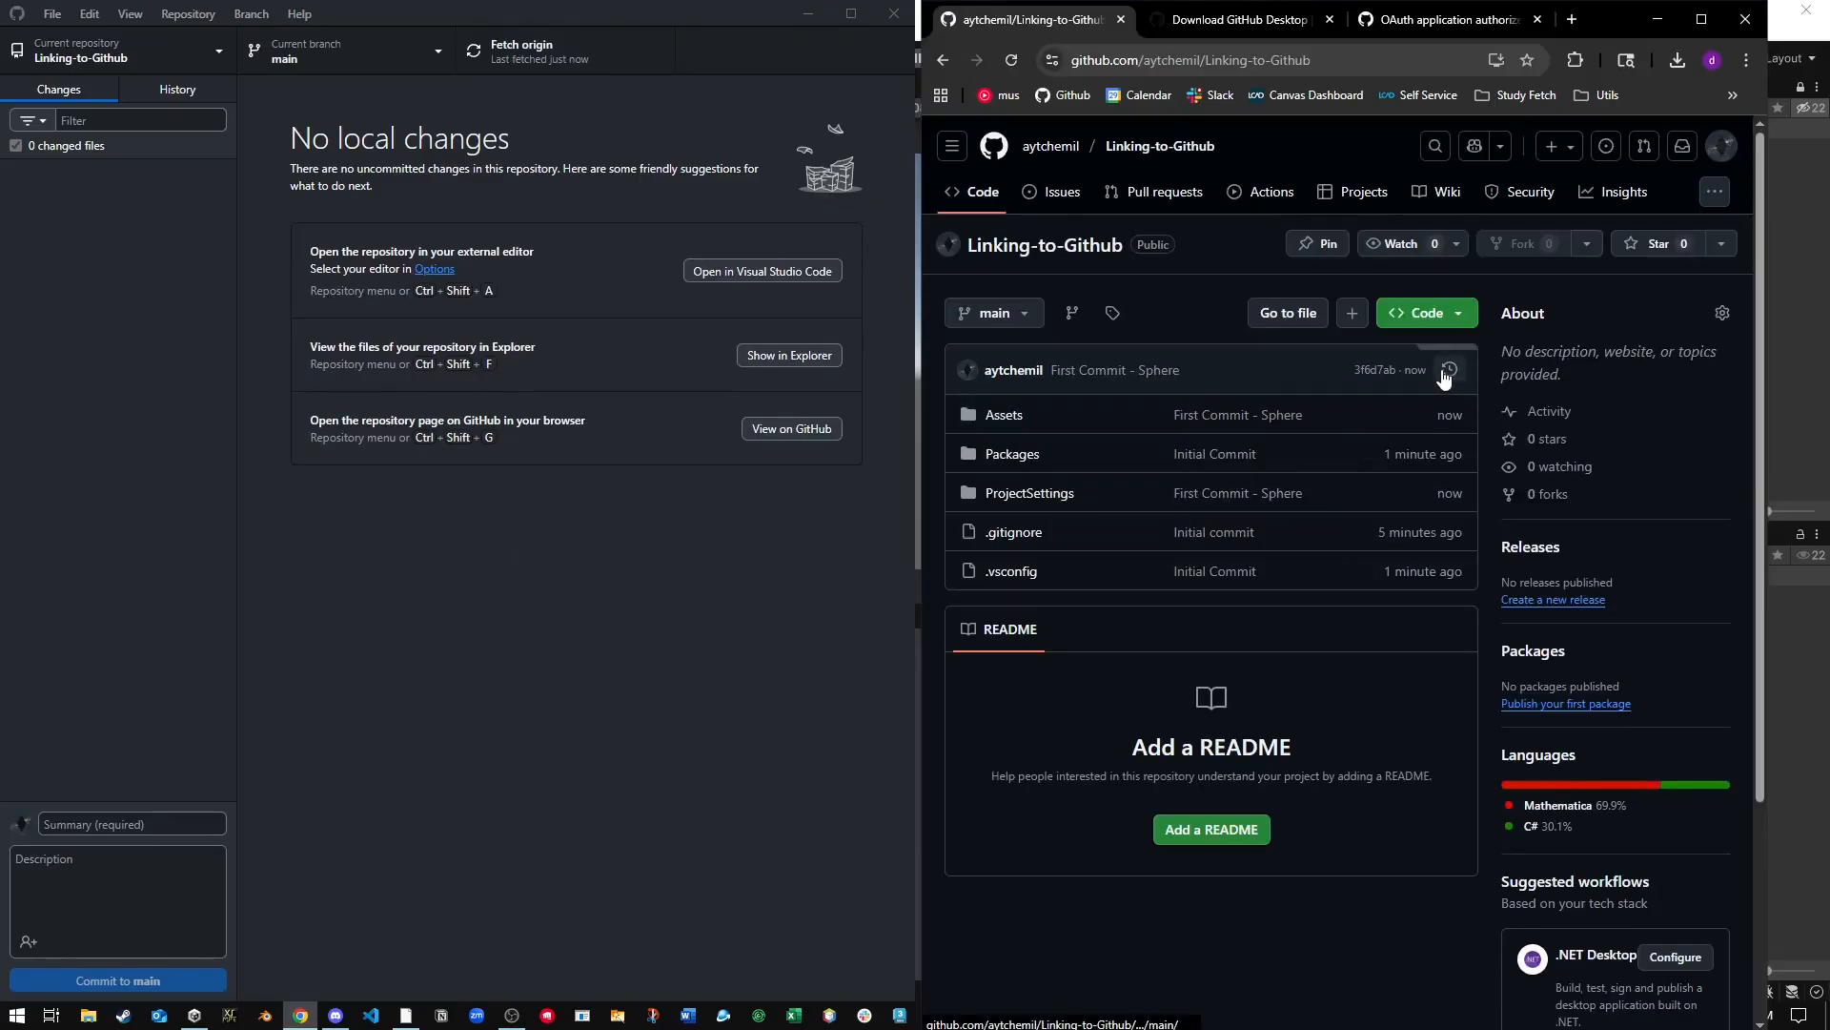
pyautogui.moveTo(1163, 395); pyautogui.dragTo(870, 384)
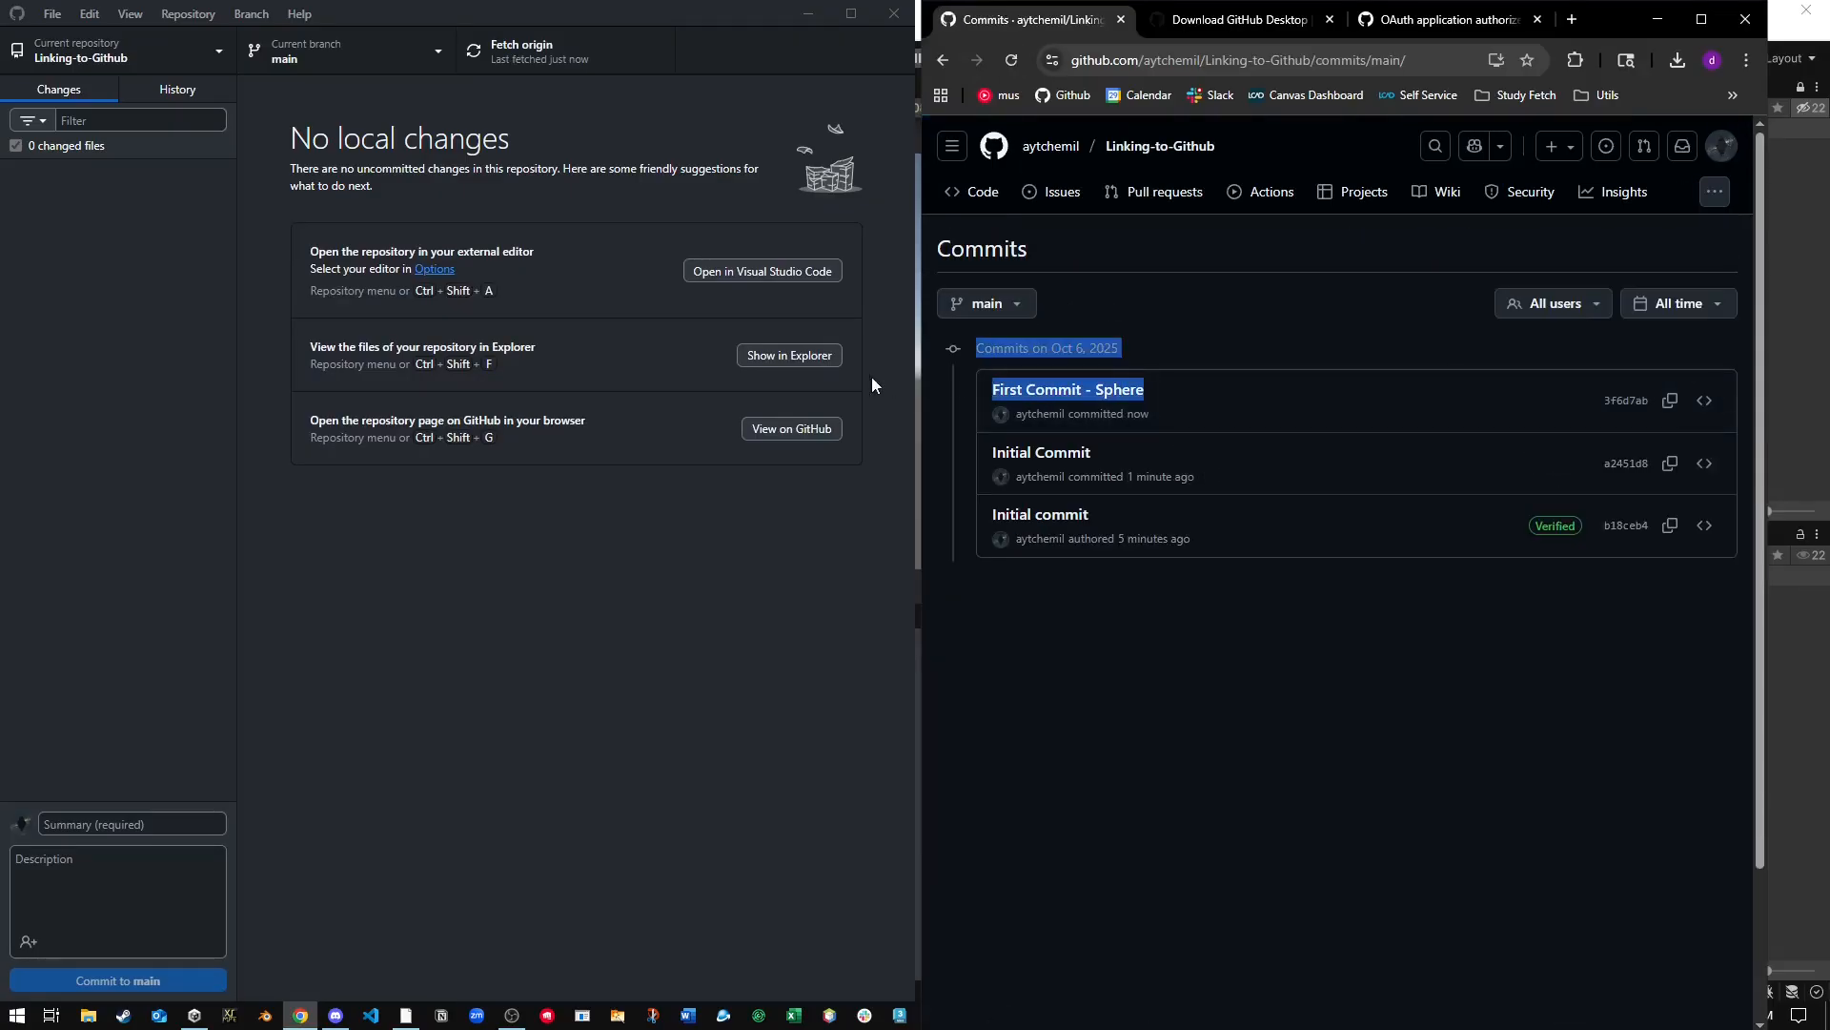
pyautogui.click(1096, 696)
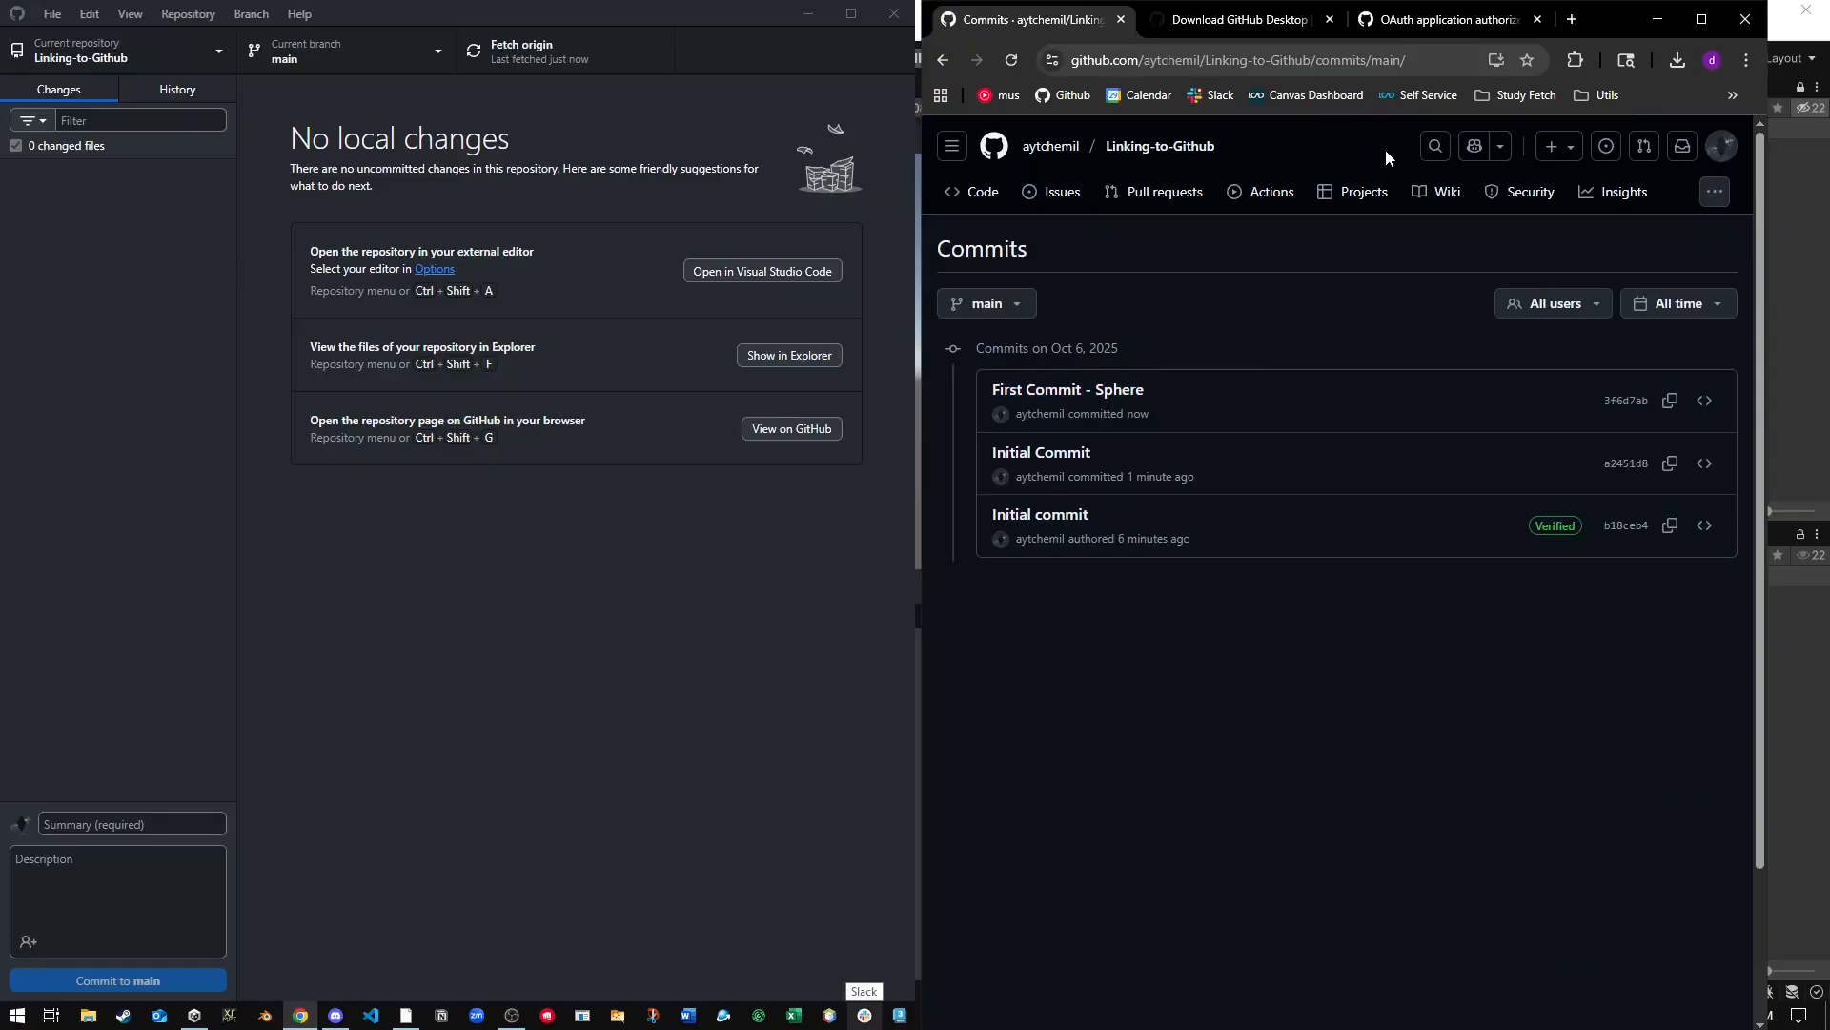